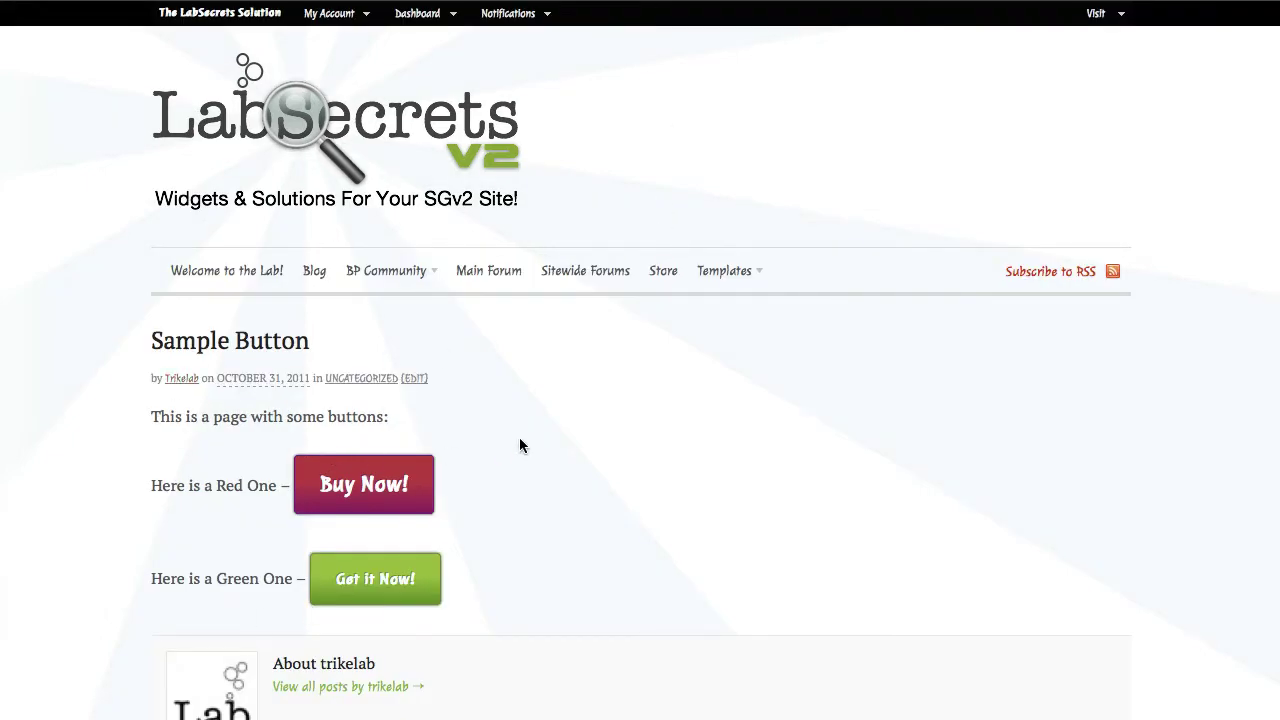
# Step: Add a new button named "Button Three" with the description "Sell my Ebook!"
pyautogui.moveTo(436, 27)
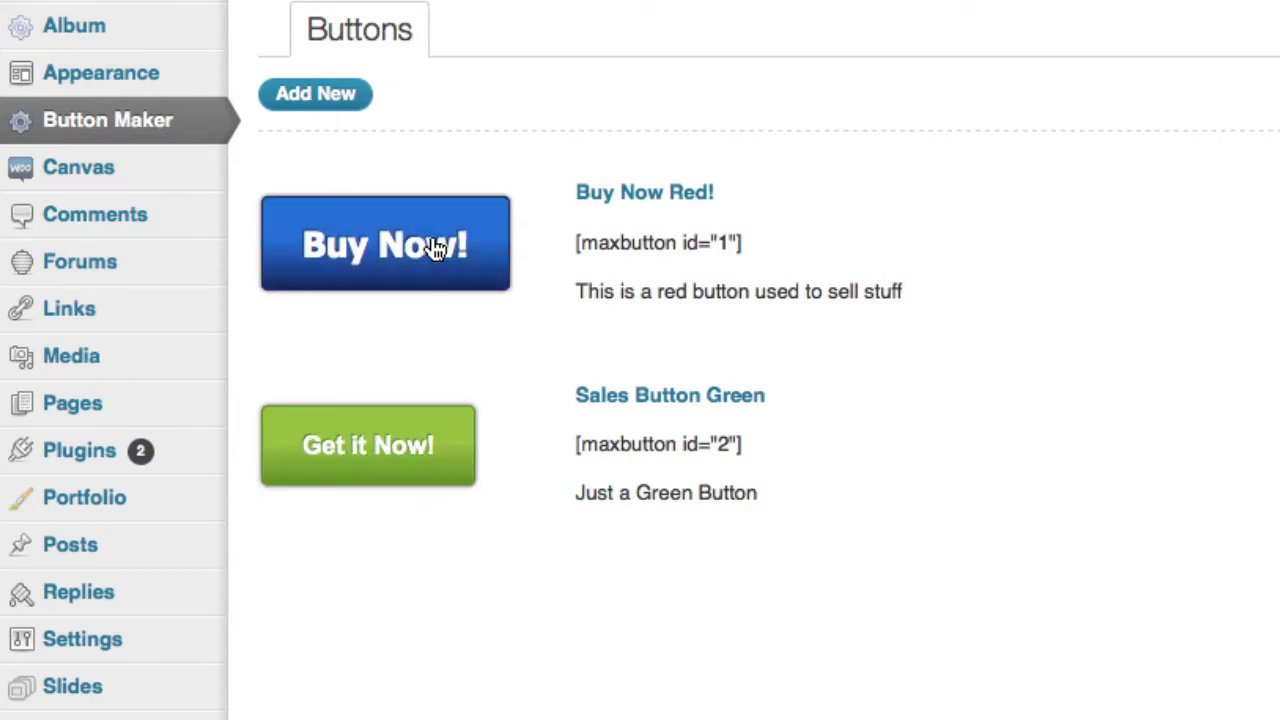
pyautogui.click(318, 94)
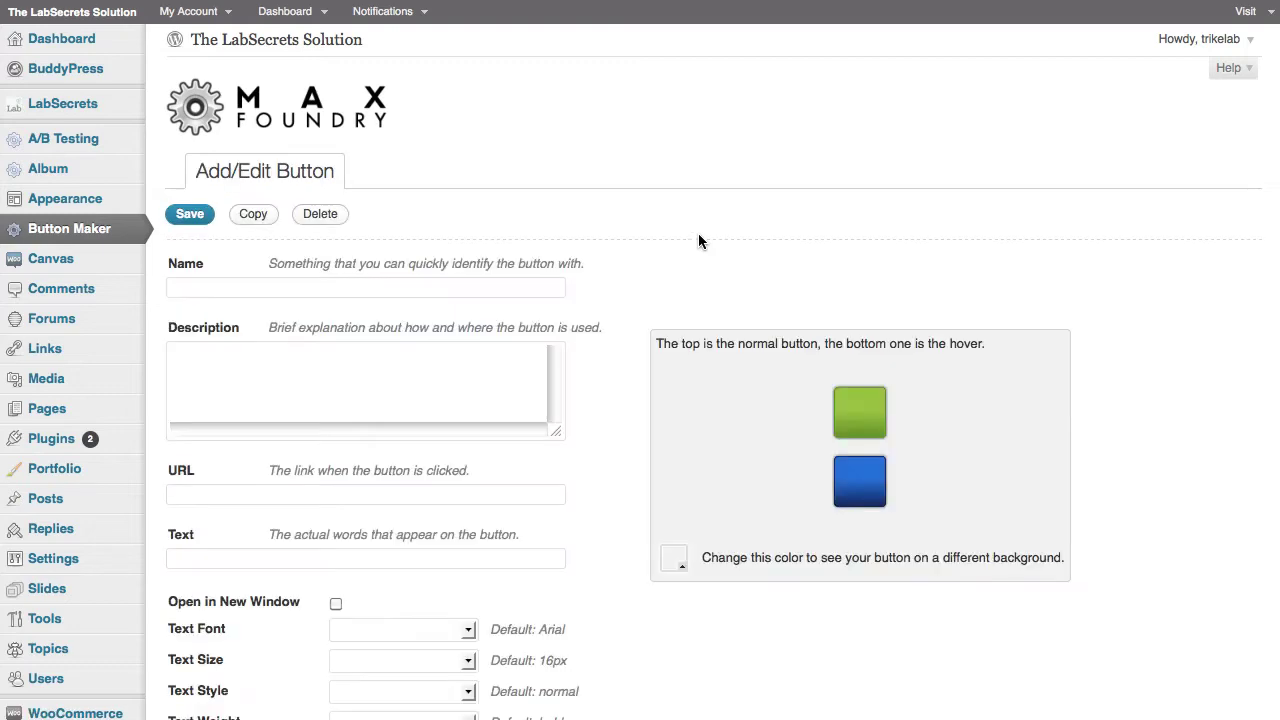
pyautogui.click(363, 294)
pyautogui.write('Bu')
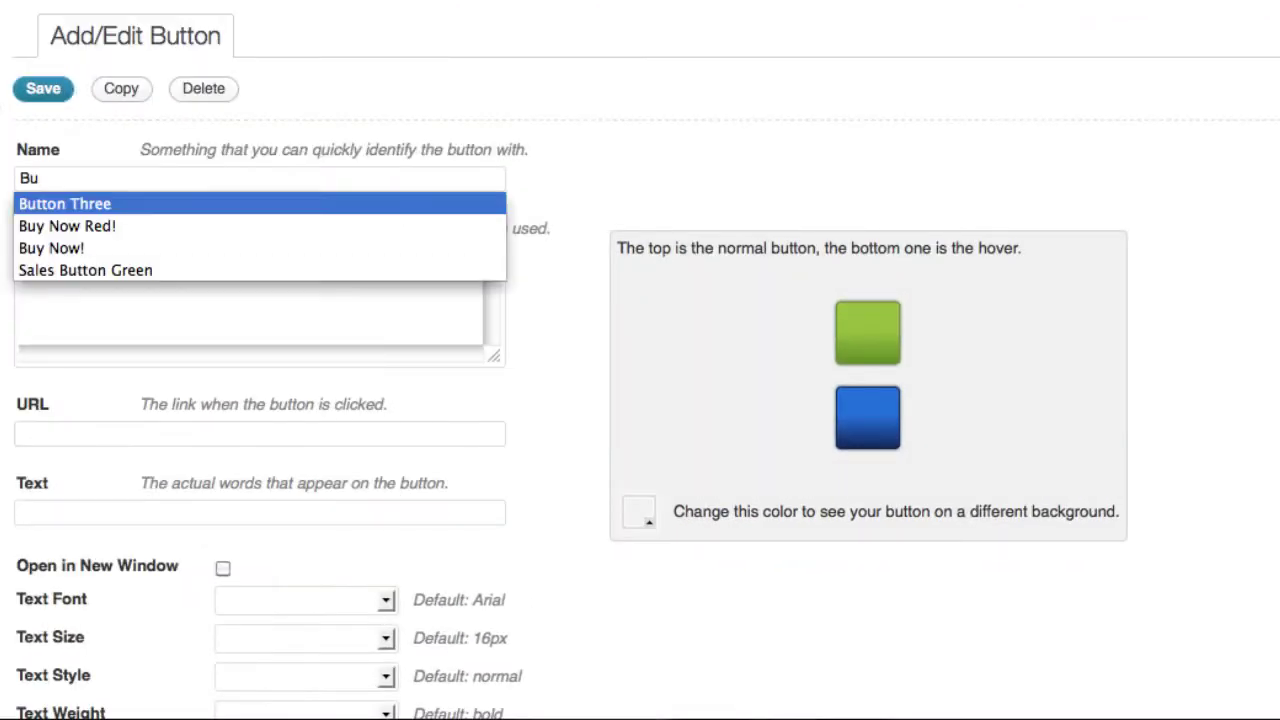
pyautogui.press('Return')
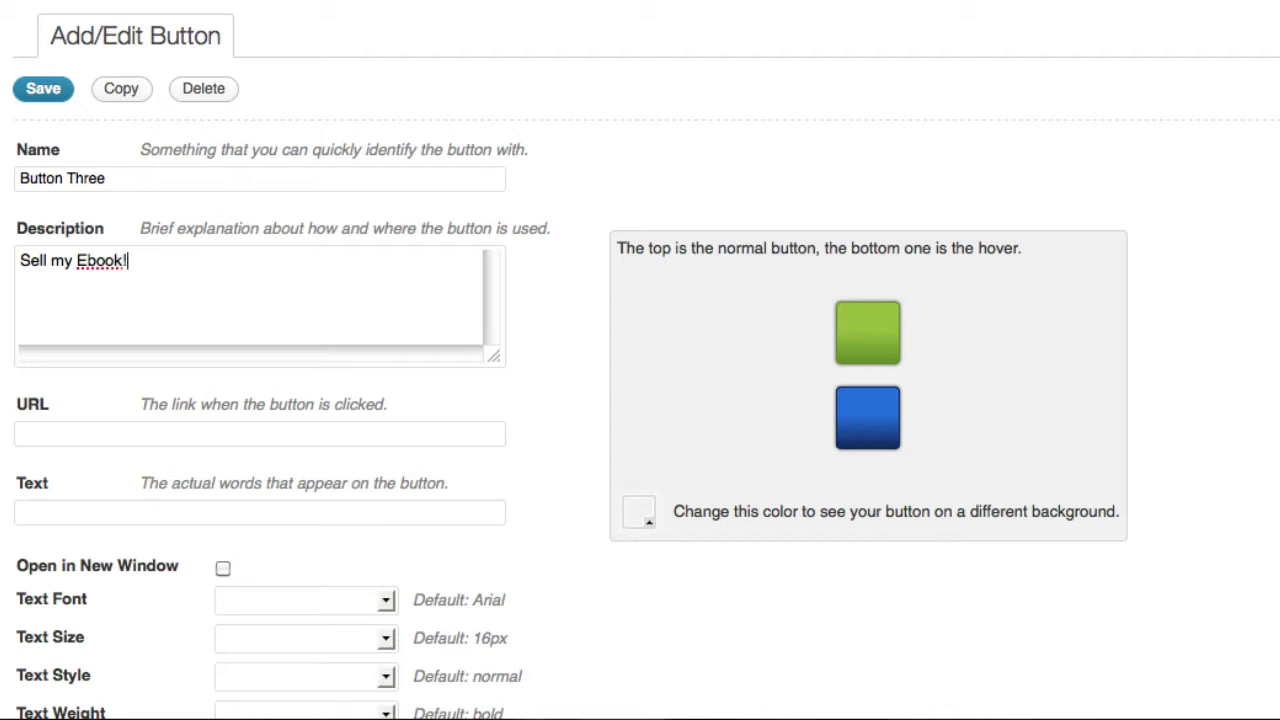
pyautogui.scroll(-4, 320, 335)
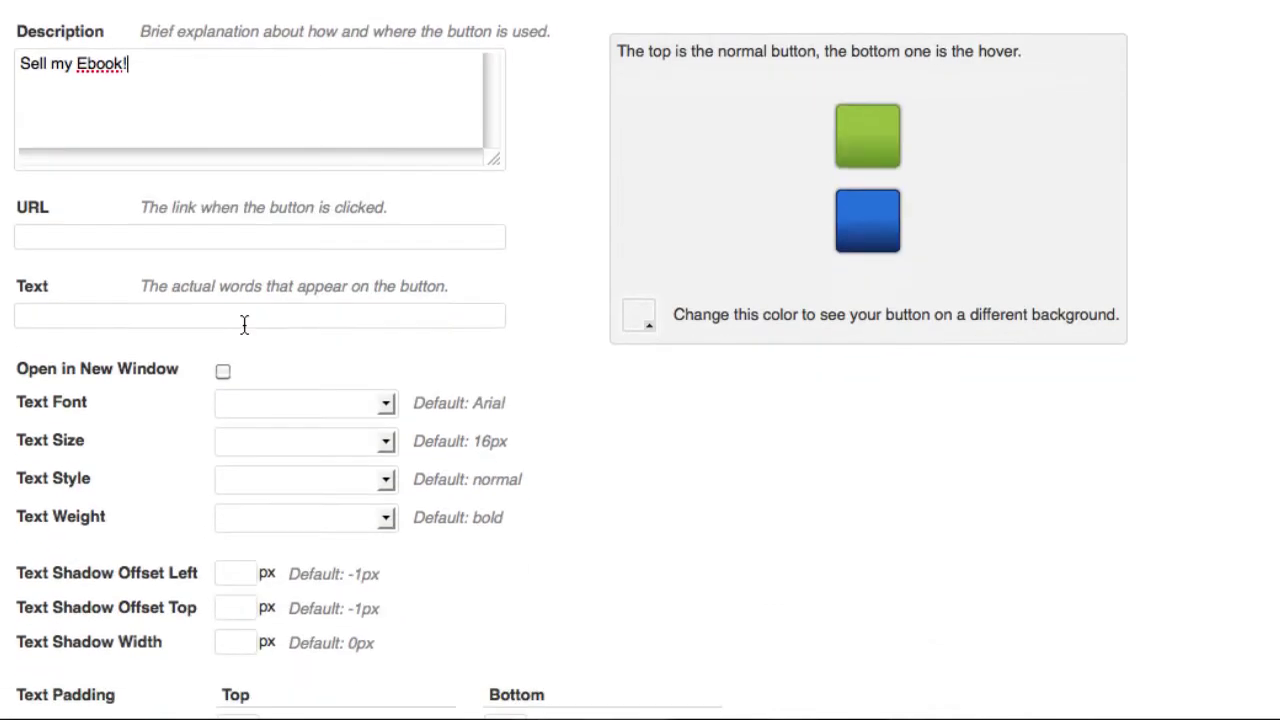
pyautogui.click(230, 241)
pyautogui.write('ht')
pyautogui.press('Down')
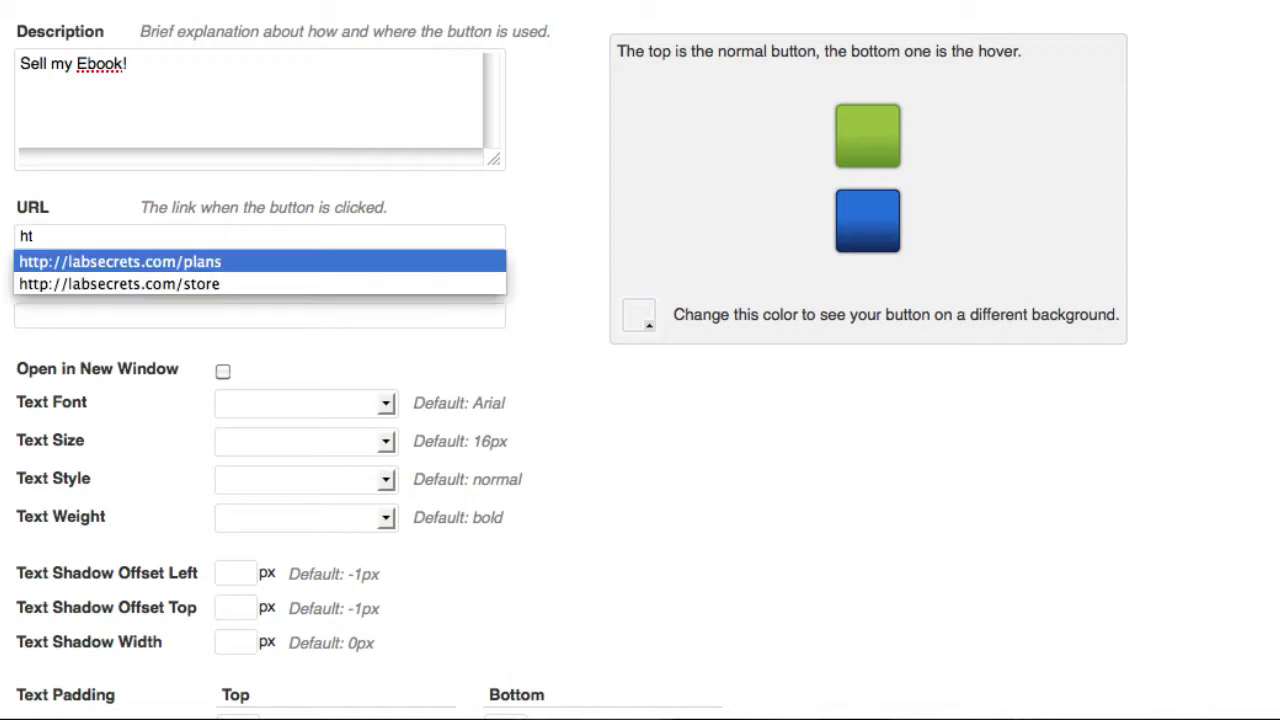
pyautogui.press('Down')
pyautogui.press('Return')
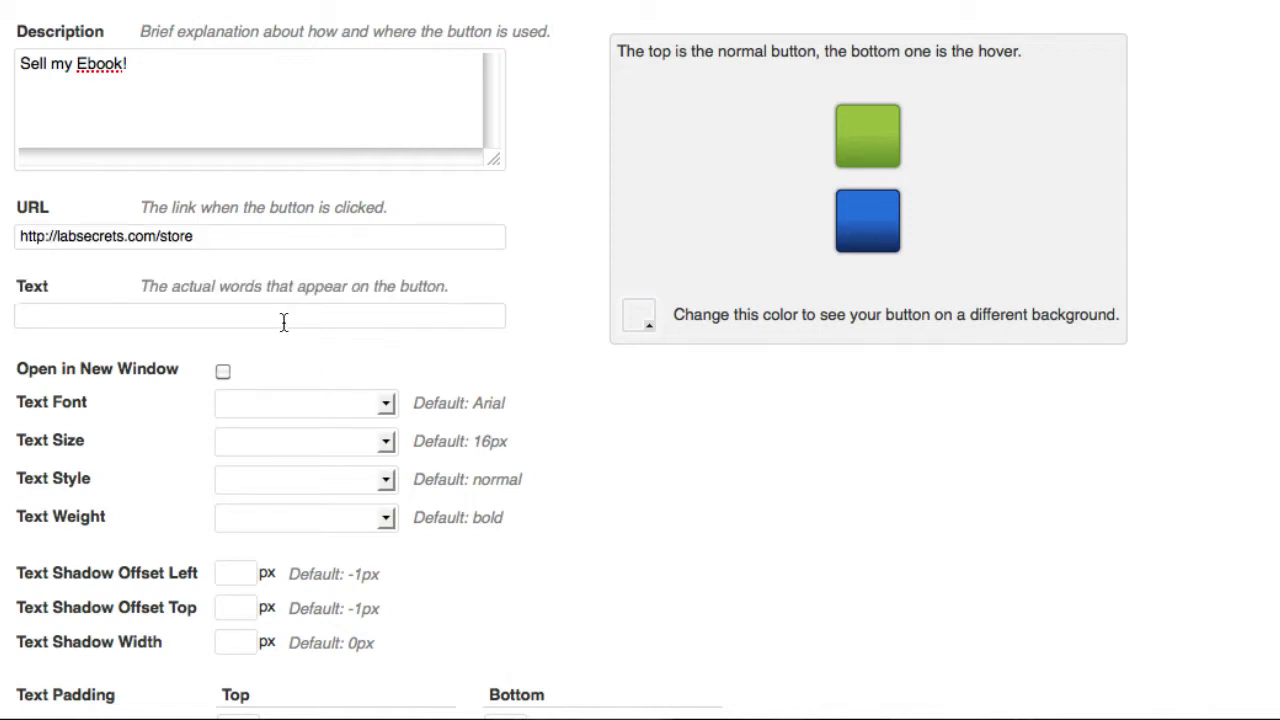
# Step: Set the button text to "Buy Our Book!" and make its link open in a new window
pyautogui.write('Buy')
pyautogui.press('Down')
pyautogui.press('Return')
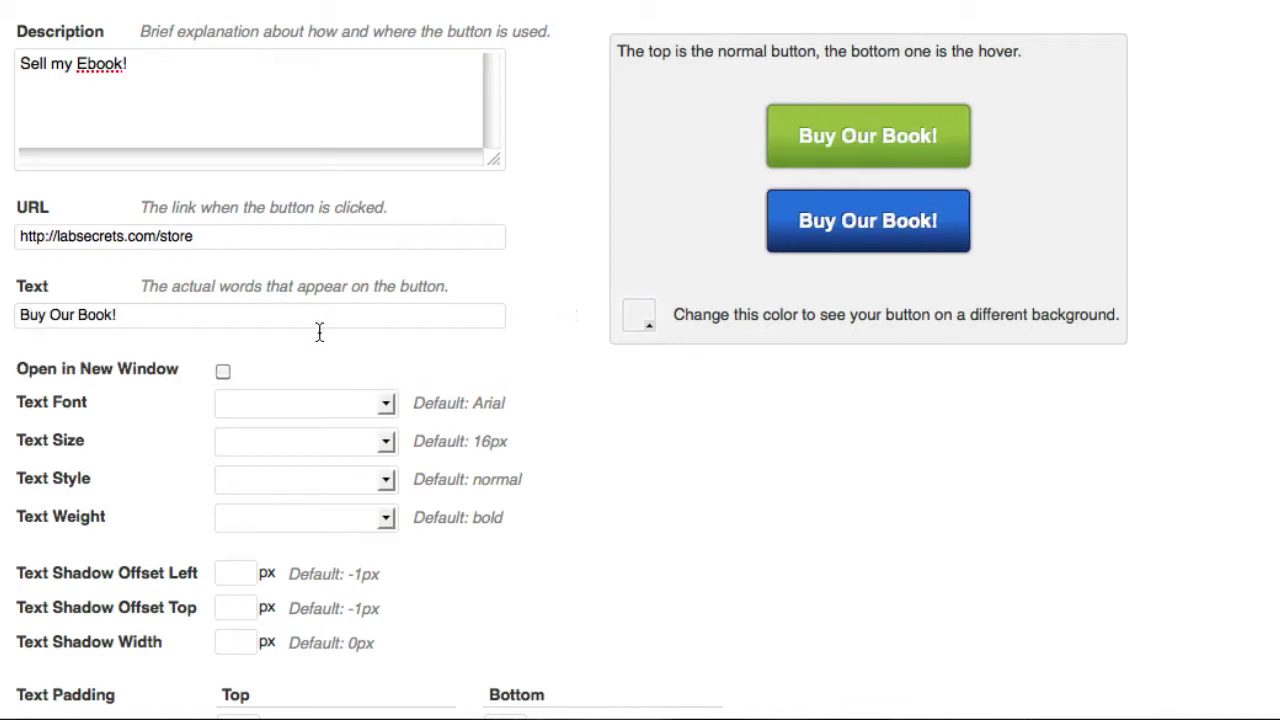
pyautogui.click(221, 372)
# Step: Change the background of the button preview to white (ffffff)
pyautogui.click(638, 318)
pyautogui.moveTo(646, 358)
pyautogui.mouseDown()
pyautogui.moveTo(659, 511)
pyautogui.moveTo(820, 500)
pyautogui.moveTo(797, 446)
pyautogui.moveTo(789, 491)
pyautogui.moveTo(722, 369)
pyautogui.moveTo(766, 371)
pyautogui.moveTo(769, 406)
pyautogui.moveTo(753, 411)
pyautogui.moveTo(757, 389)
pyautogui.moveTo(638, 342)
pyautogui.mouseUp()
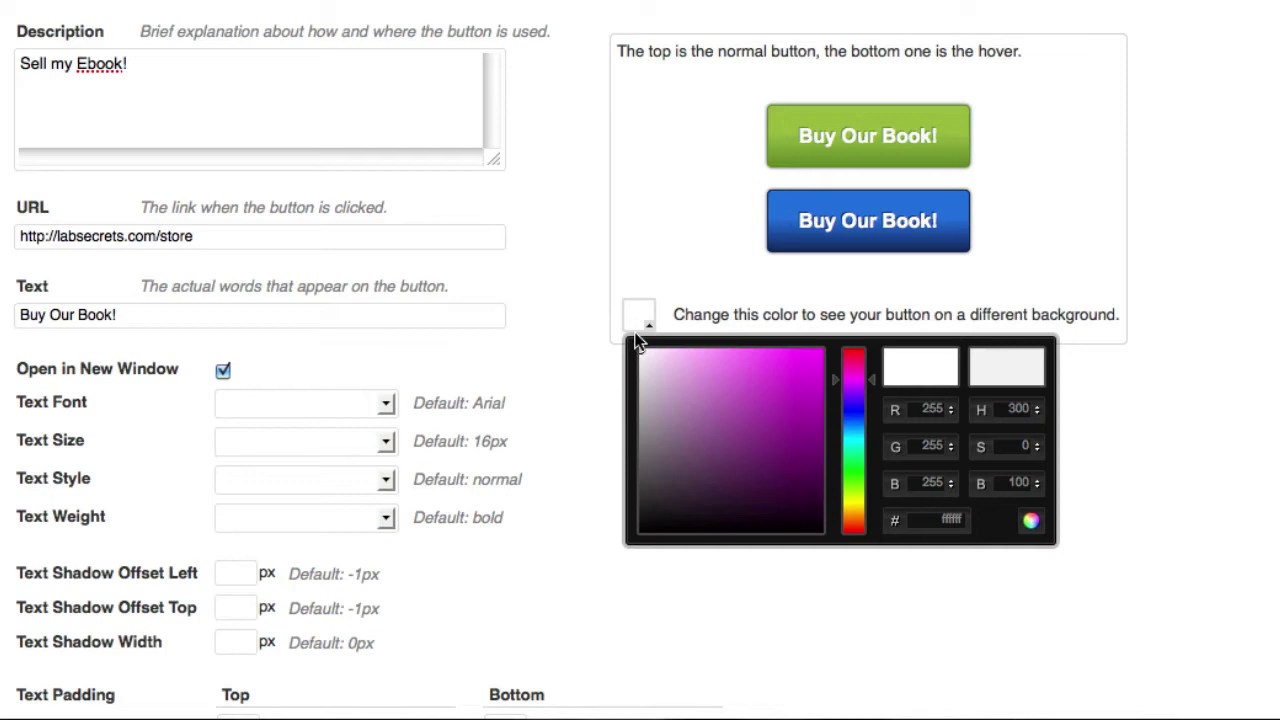
pyautogui.click(1162, 378)
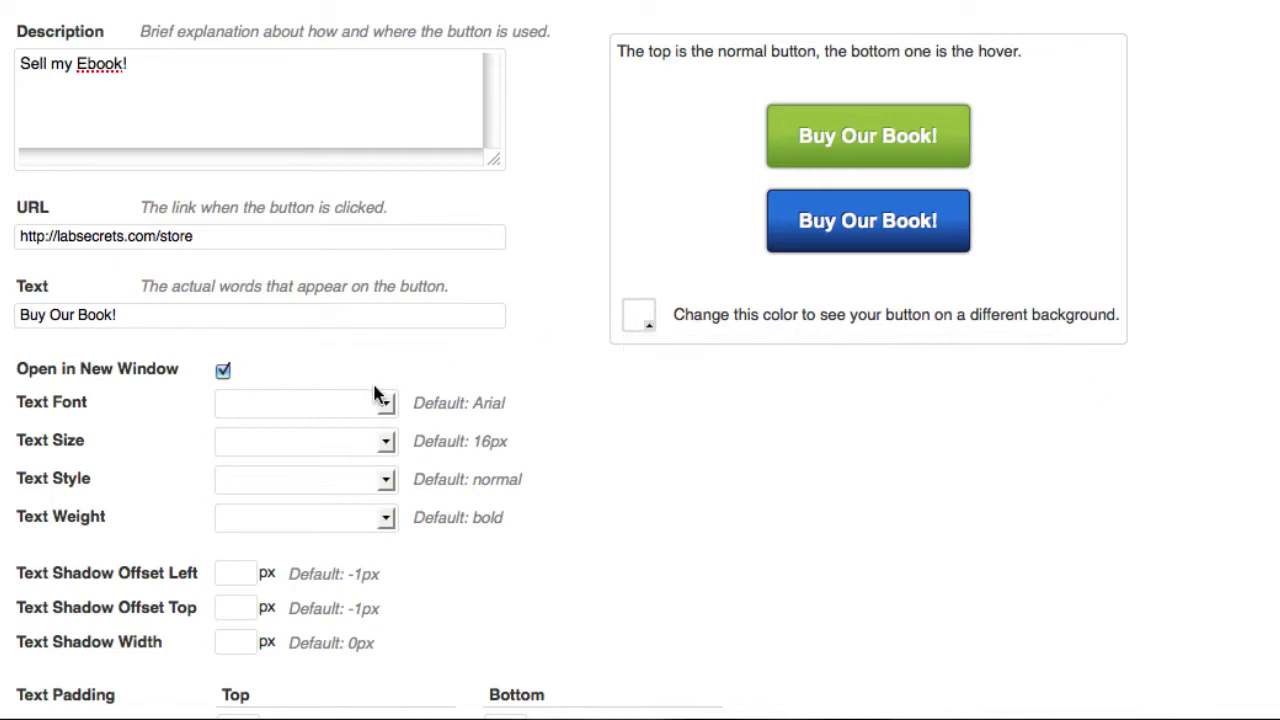
# Step: Set the text font to Tahoma and the text size to 18px, trying 31px and 21px first
pyautogui.click(335, 402)
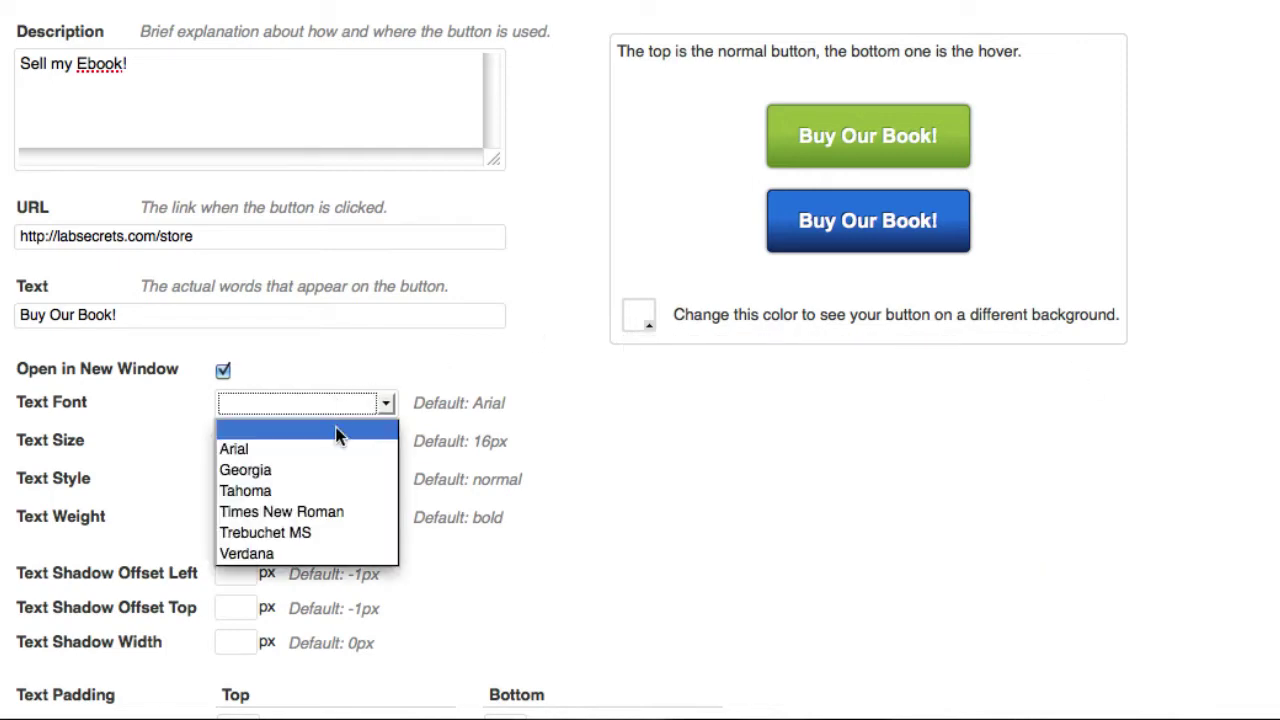
pyautogui.click(328, 494)
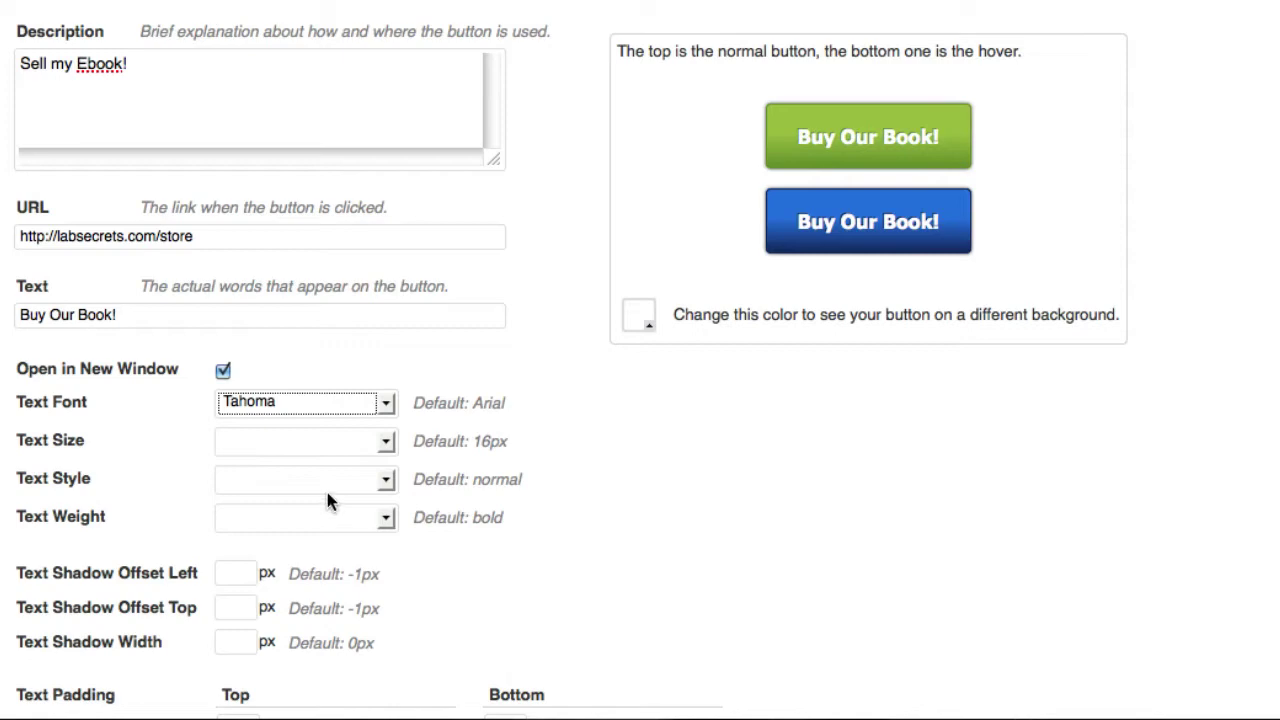
pyautogui.click(279, 448)
pyautogui.scroll(-4, 277, 632)
pyautogui.click(271, 636)
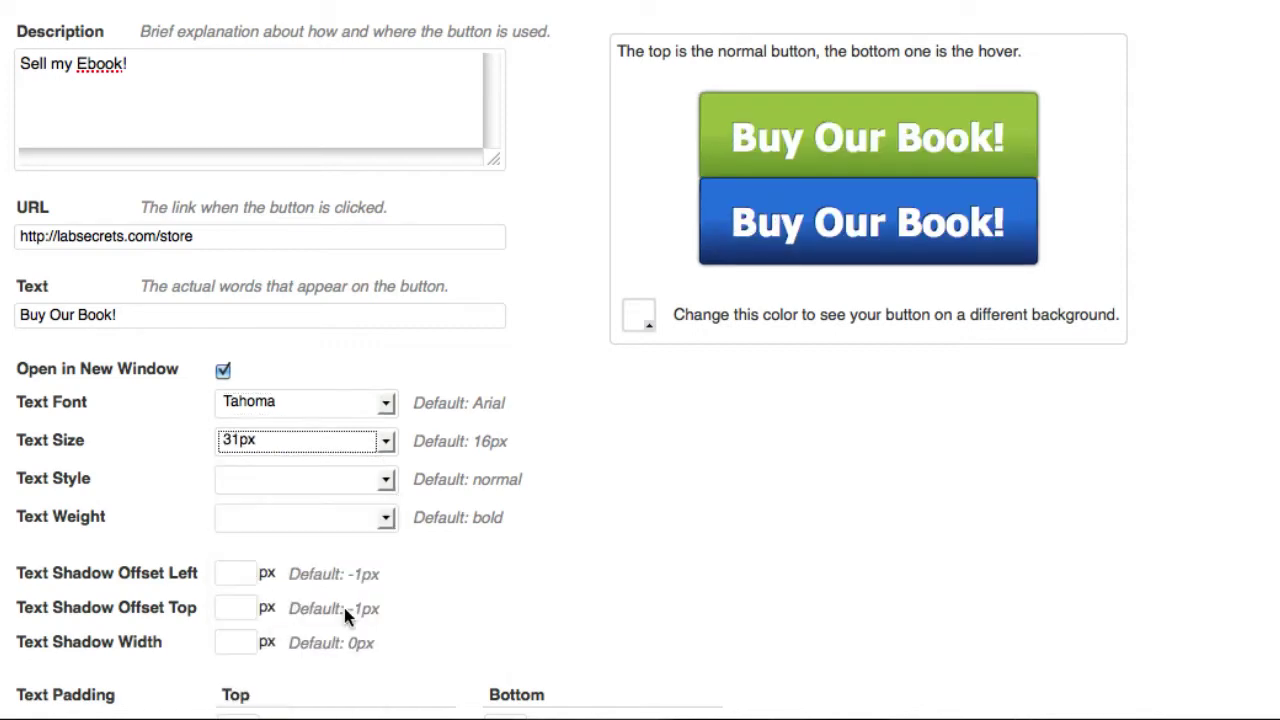
pyautogui.click(349, 450)
pyautogui.scroll(3, 335, 540)
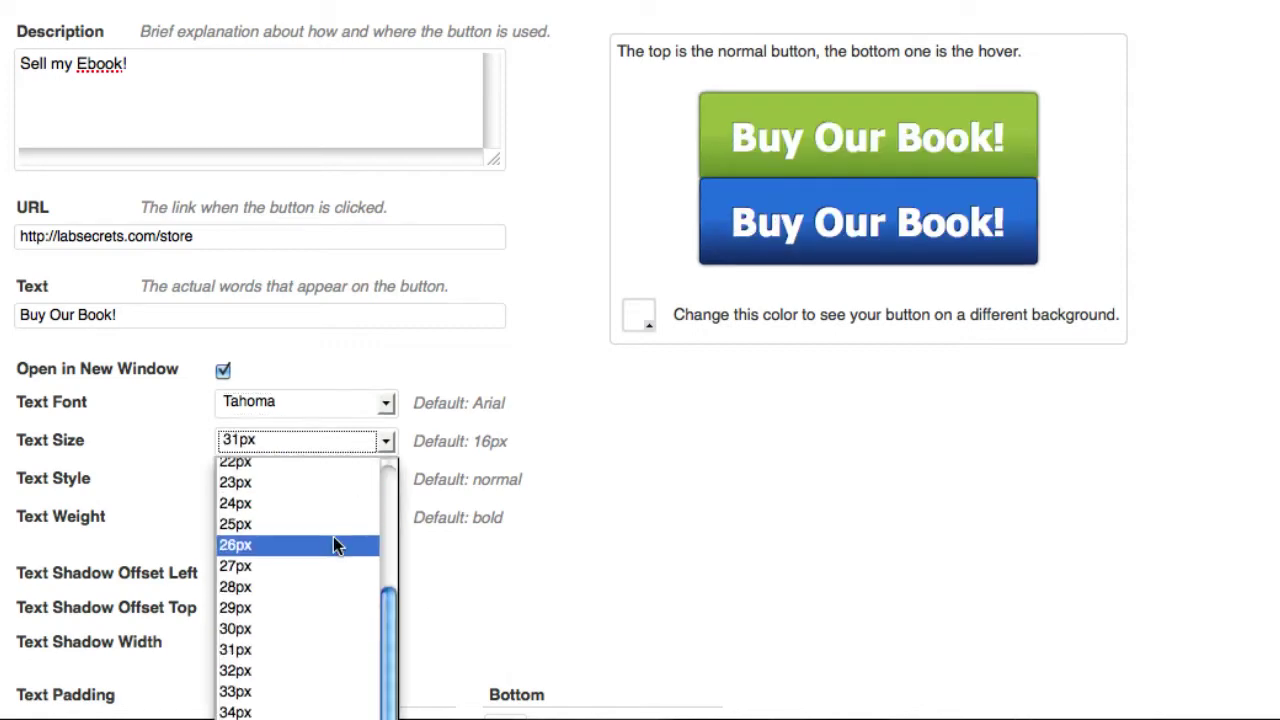
pyautogui.click(323, 534)
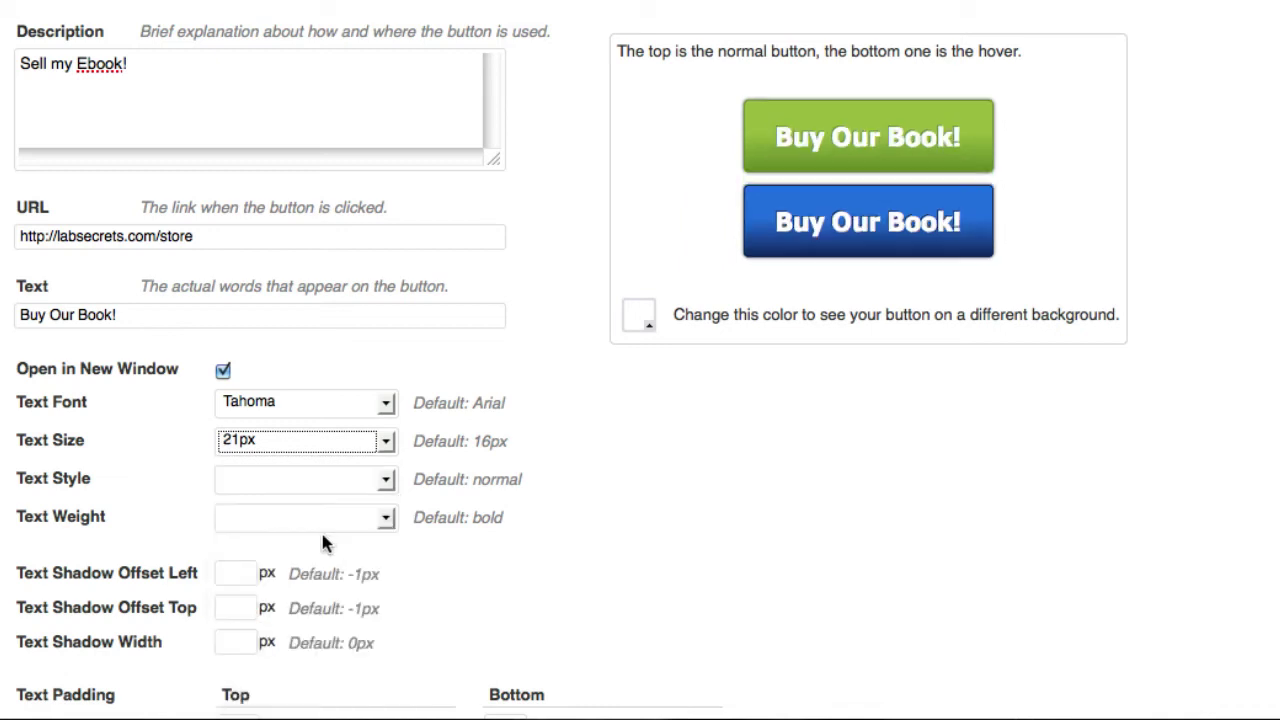
pyautogui.click(309, 456)
pyautogui.click(307, 466)
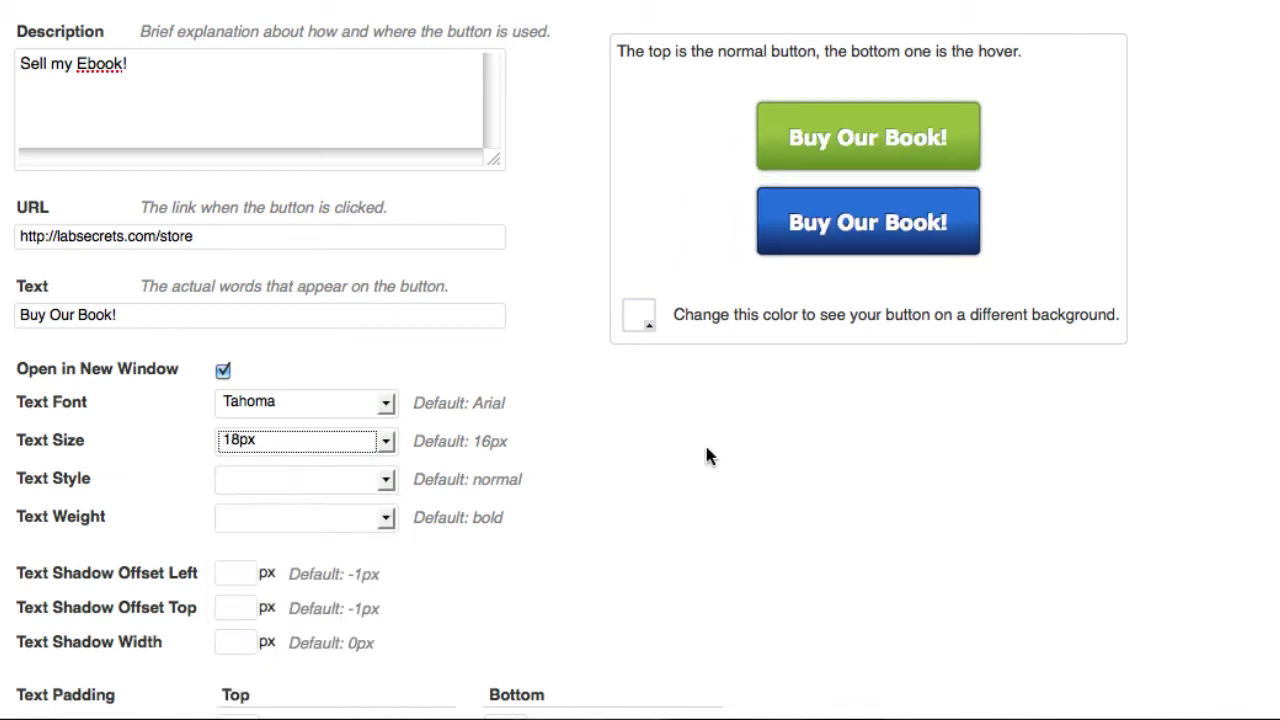
# Step: Review the button's text style, text weight, shadow and padding options without changing them
pyautogui.click(237, 481)
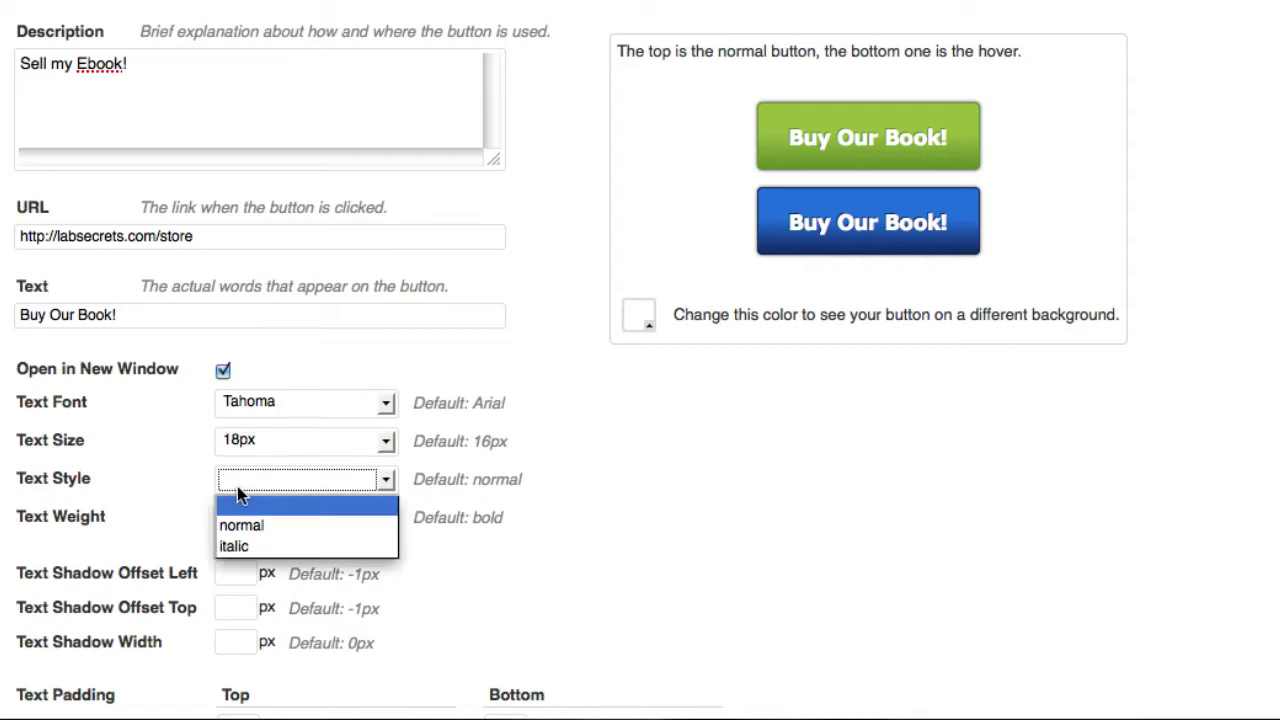
pyautogui.click(199, 481)
pyautogui.click(234, 518)
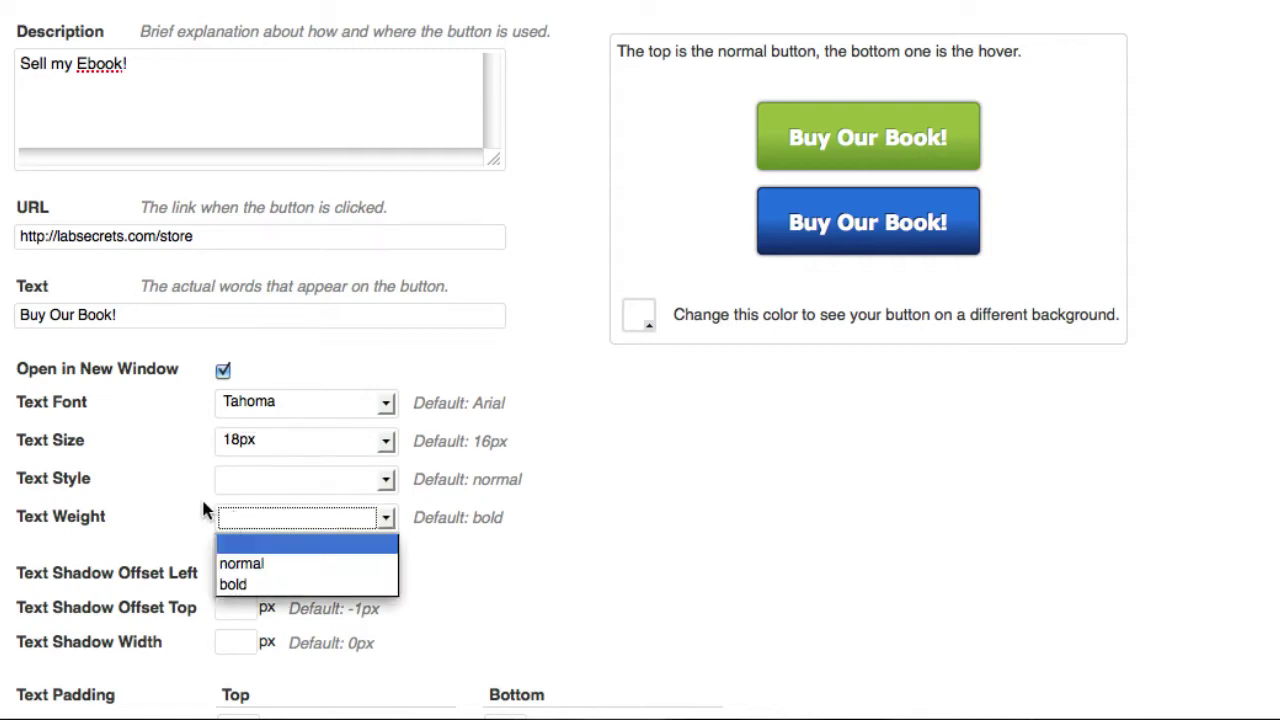
pyautogui.click(203, 510)
pyautogui.scroll(-4, 525, 472)
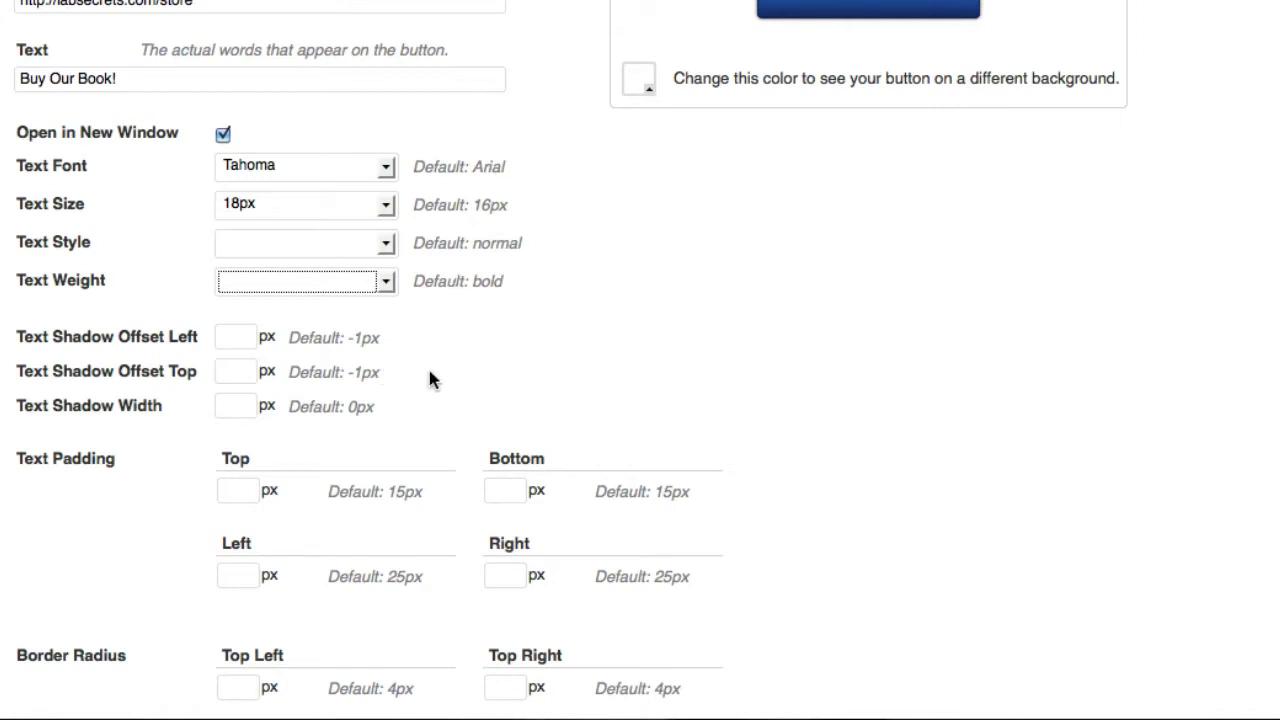
pyautogui.scroll(-2, 432, 372)
pyautogui.scroll(4, 583, 306)
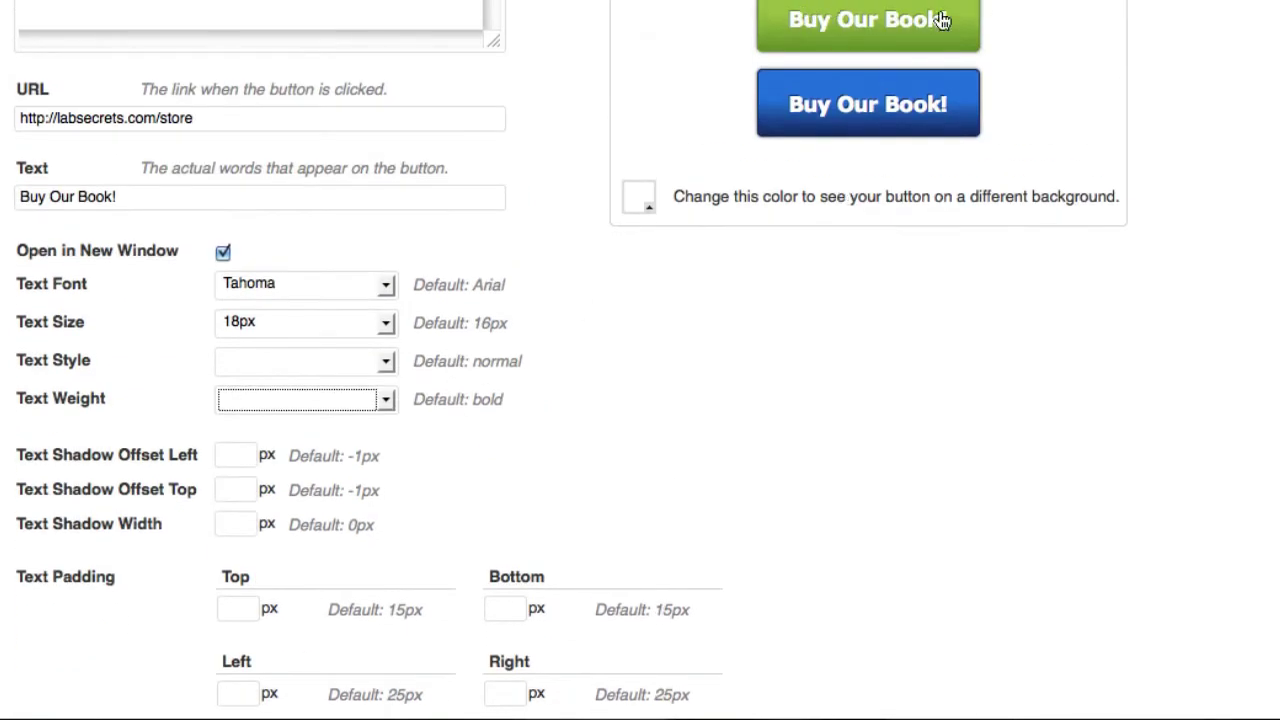
# Step: Try a top text padding of 30 px on the previewed button and clear the value again
pyautogui.scroll(-2, 470, 405)
pyautogui.click(237, 497)
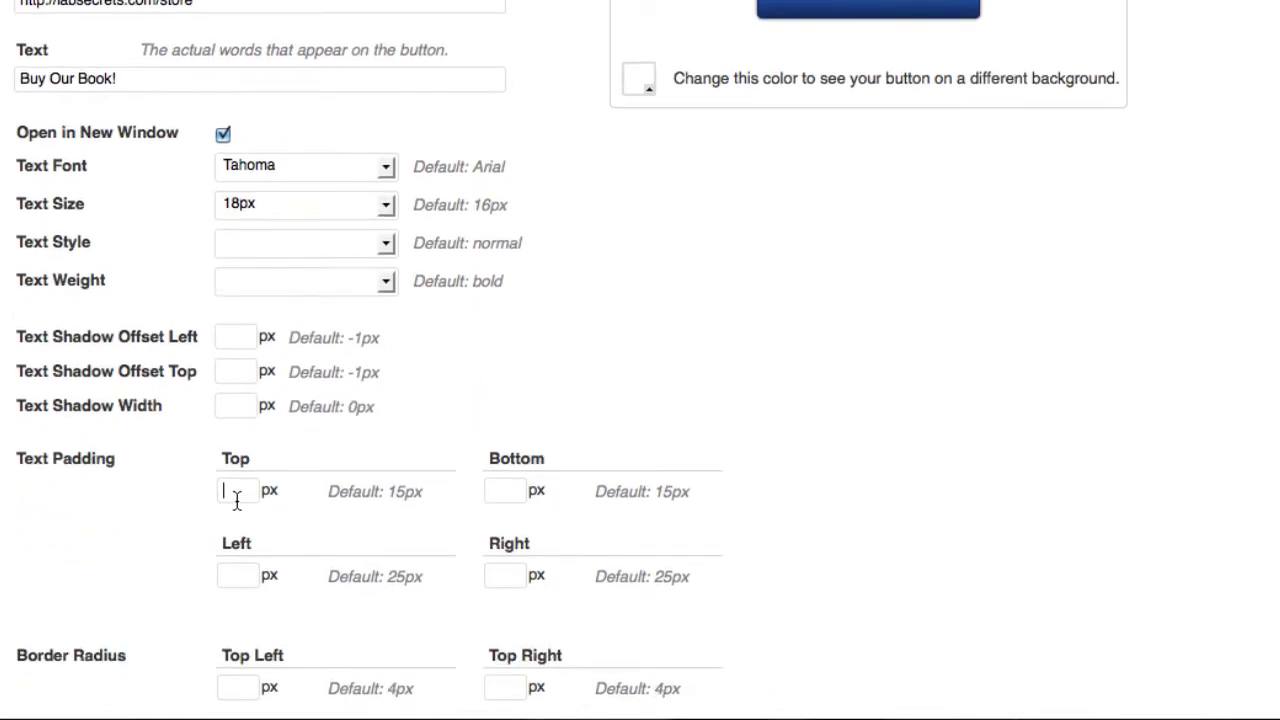
pyautogui.write('30')
pyautogui.scroll(5, 951, 390)
pyautogui.scroll(-2, 866, 390)
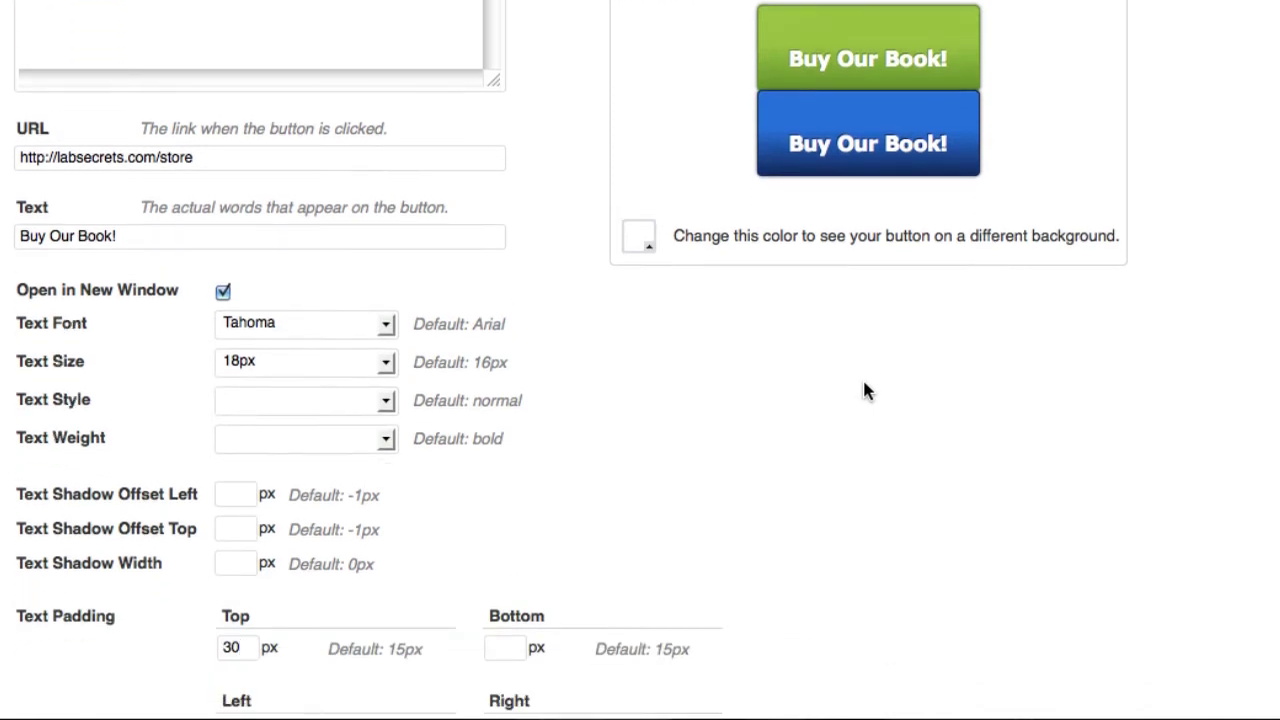
pyautogui.scroll(-2, 290, 595)
pyautogui.moveTo(254, 550); pyautogui.dragTo(159, 551)
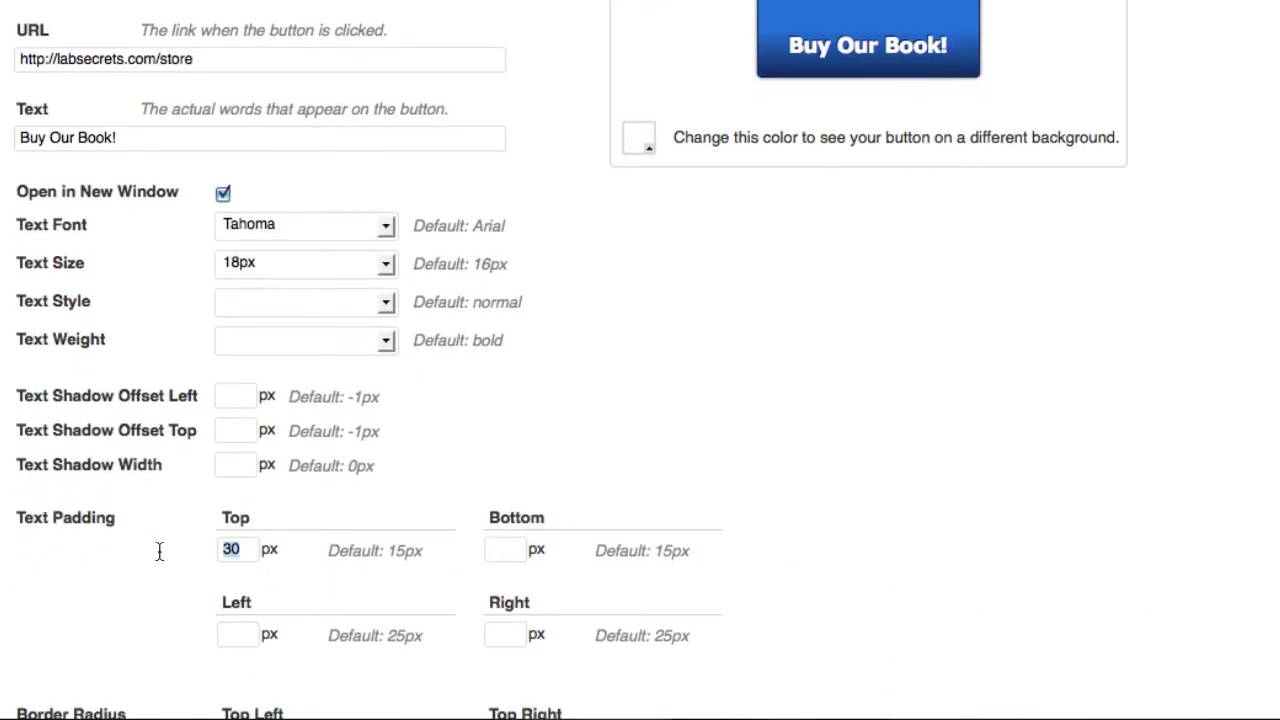
pyautogui.press('BackSpace')
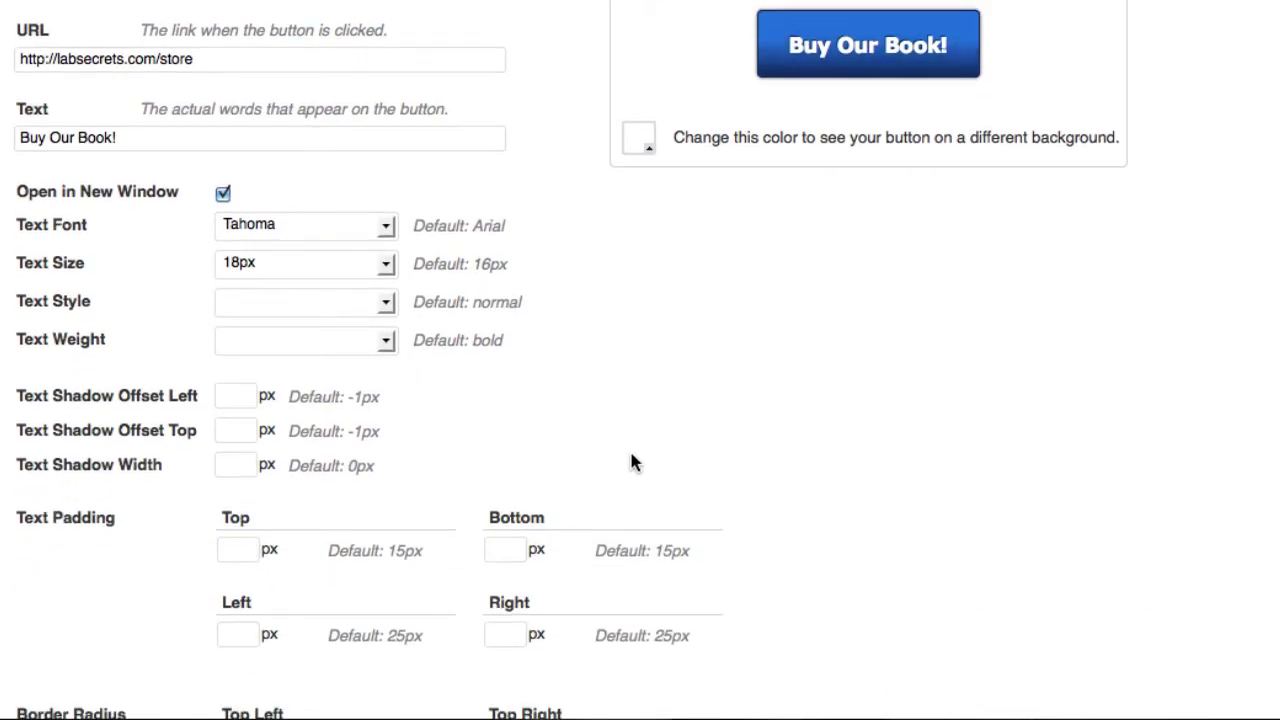
pyautogui.scroll(3, 846, 364)
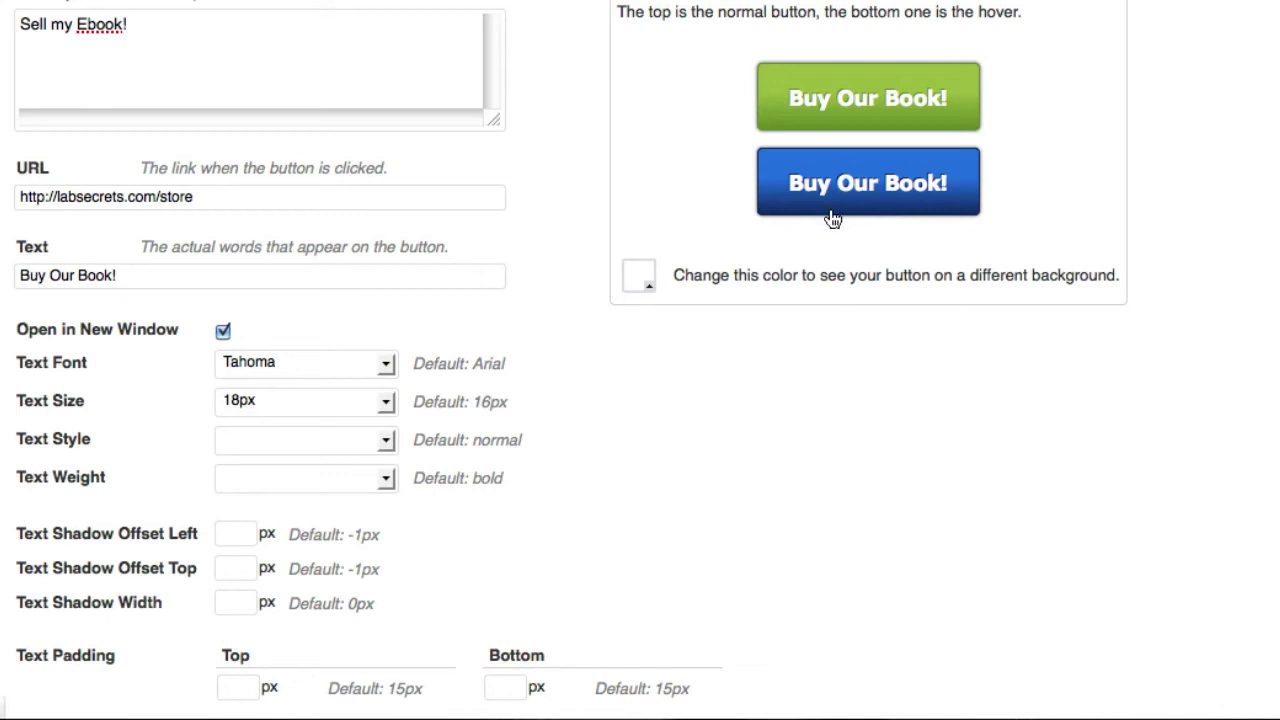
# Step: Change the button's gradient start colour to bright red (fa0505) and check it in the preview
pyautogui.scroll(-15, 858, 305)
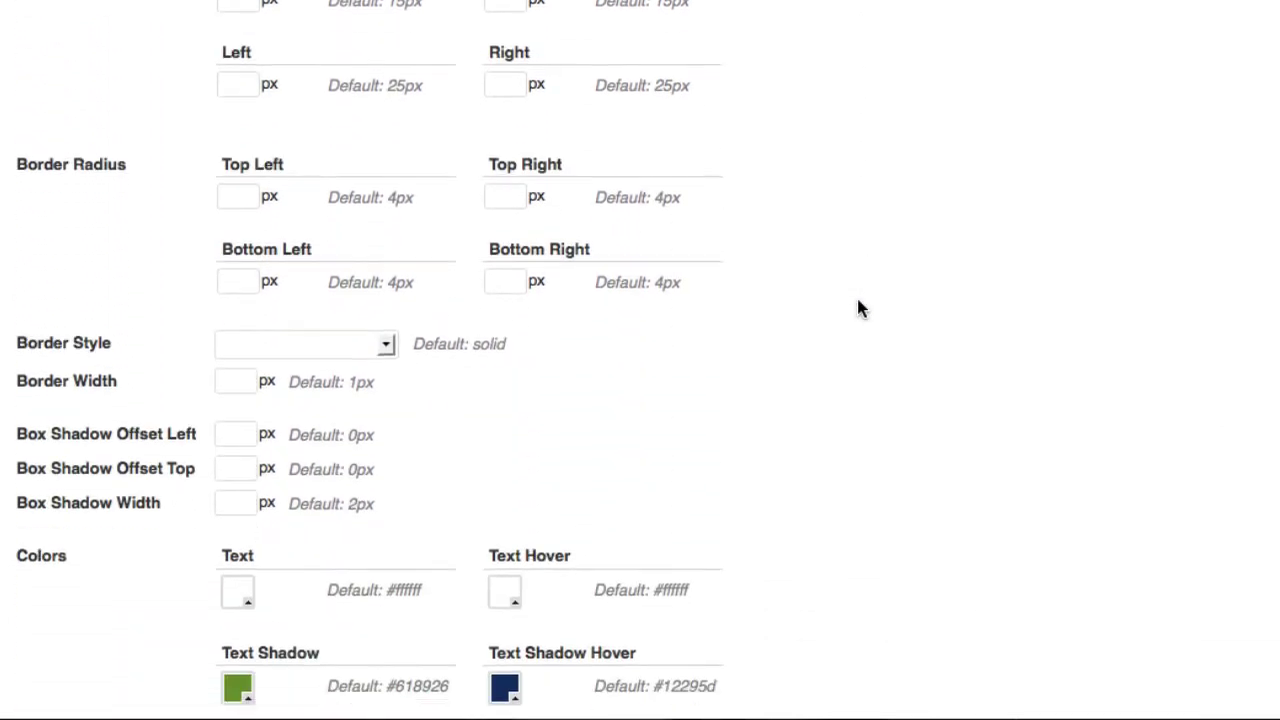
pyautogui.scroll(-5, 857, 306)
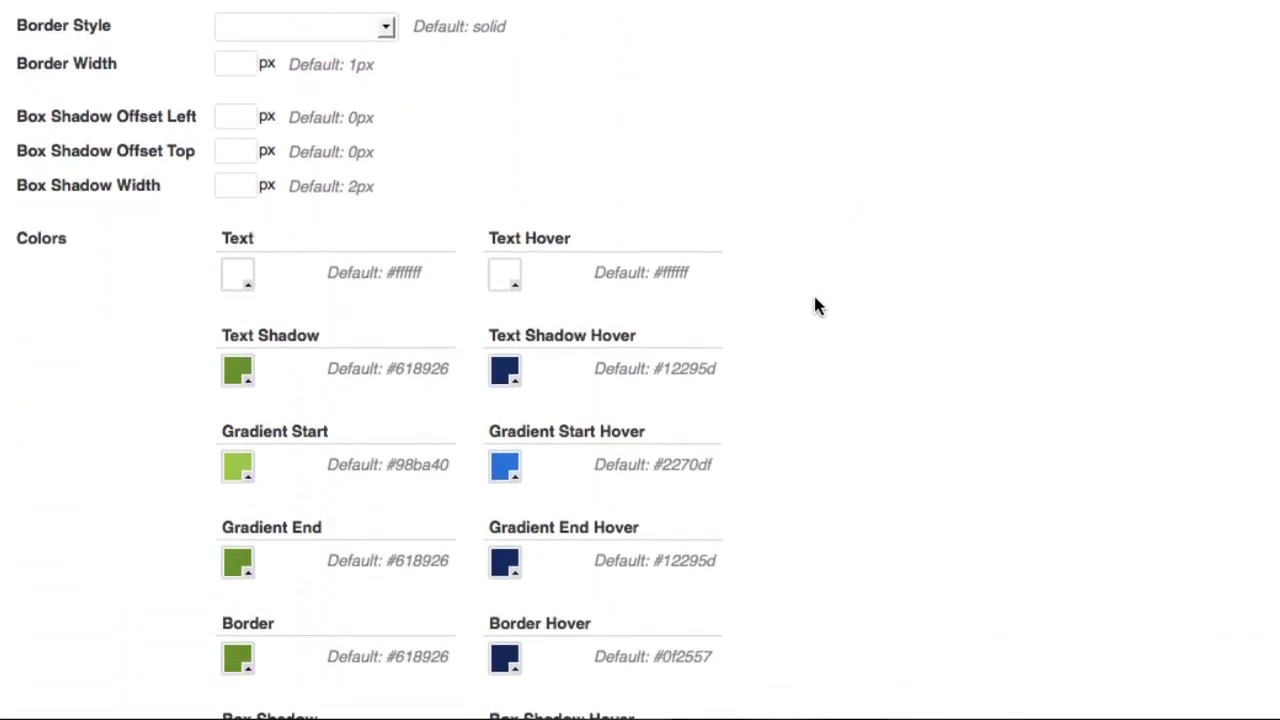
pyautogui.scroll(-1, 805, 298)
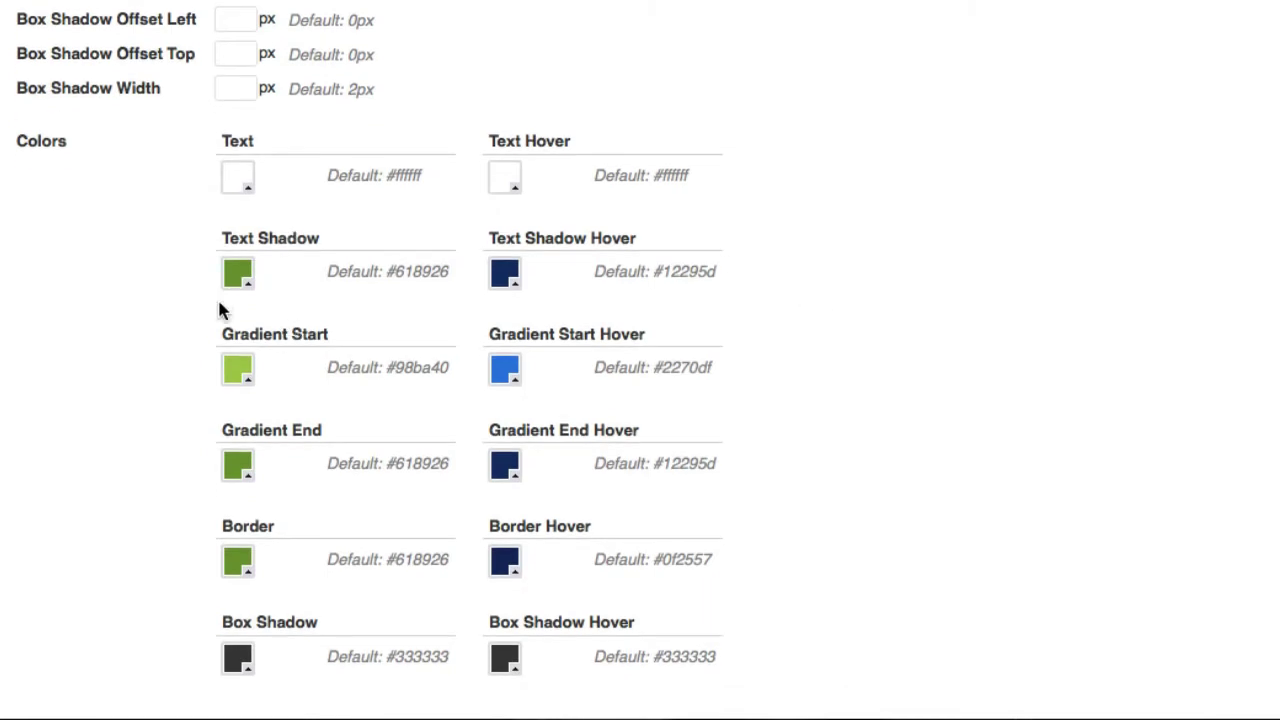
pyautogui.click(232, 366)
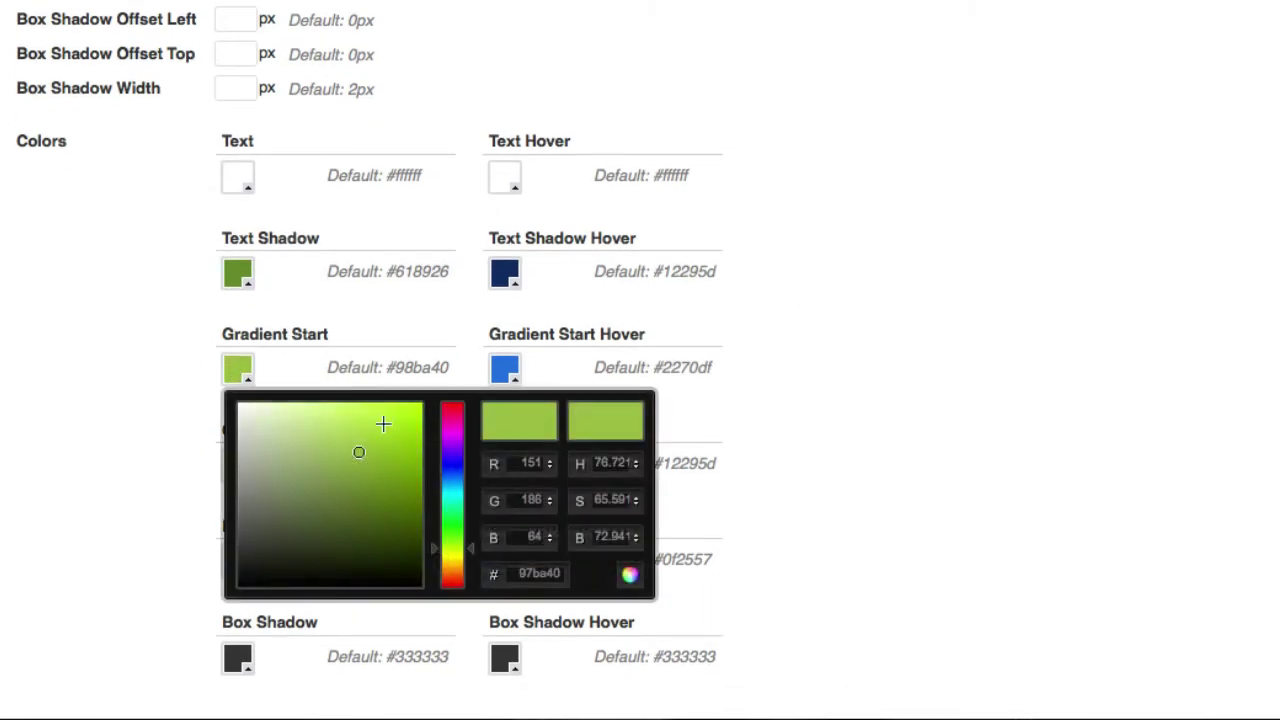
pyautogui.click(450, 406)
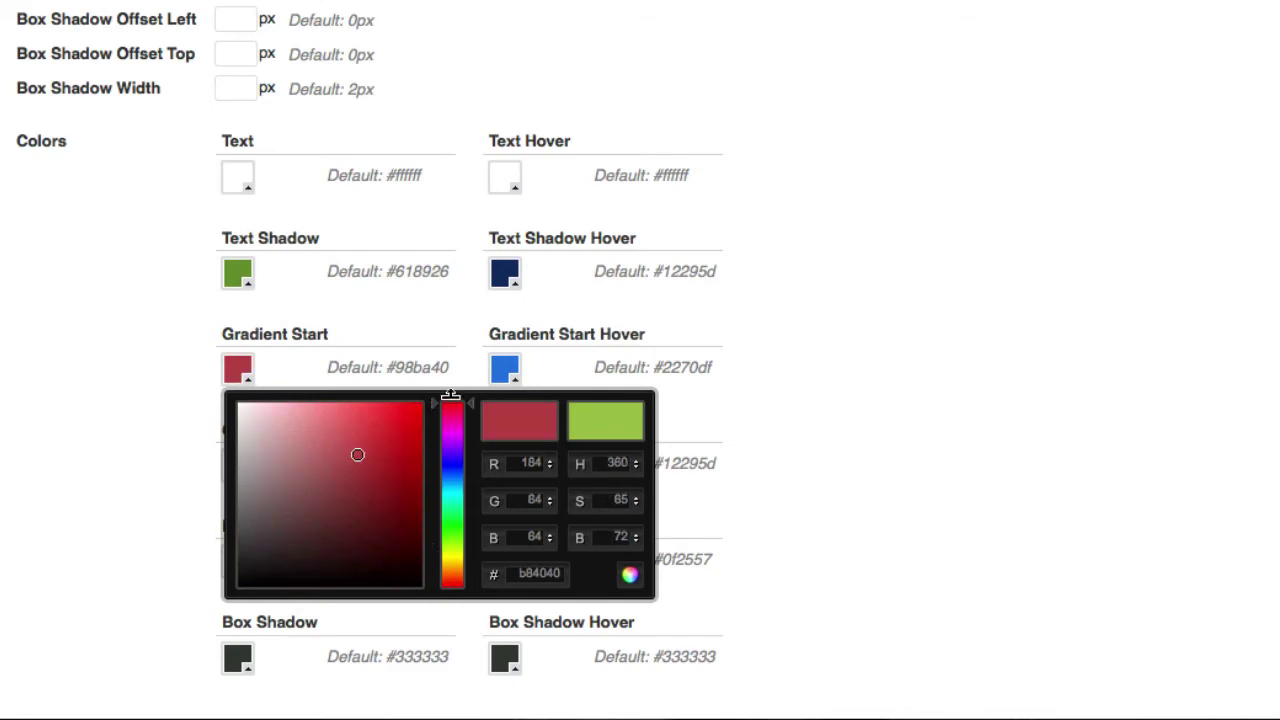
pyautogui.moveTo(360, 456); pyautogui.dragTo(418, 408)
pyautogui.click(850, 266)
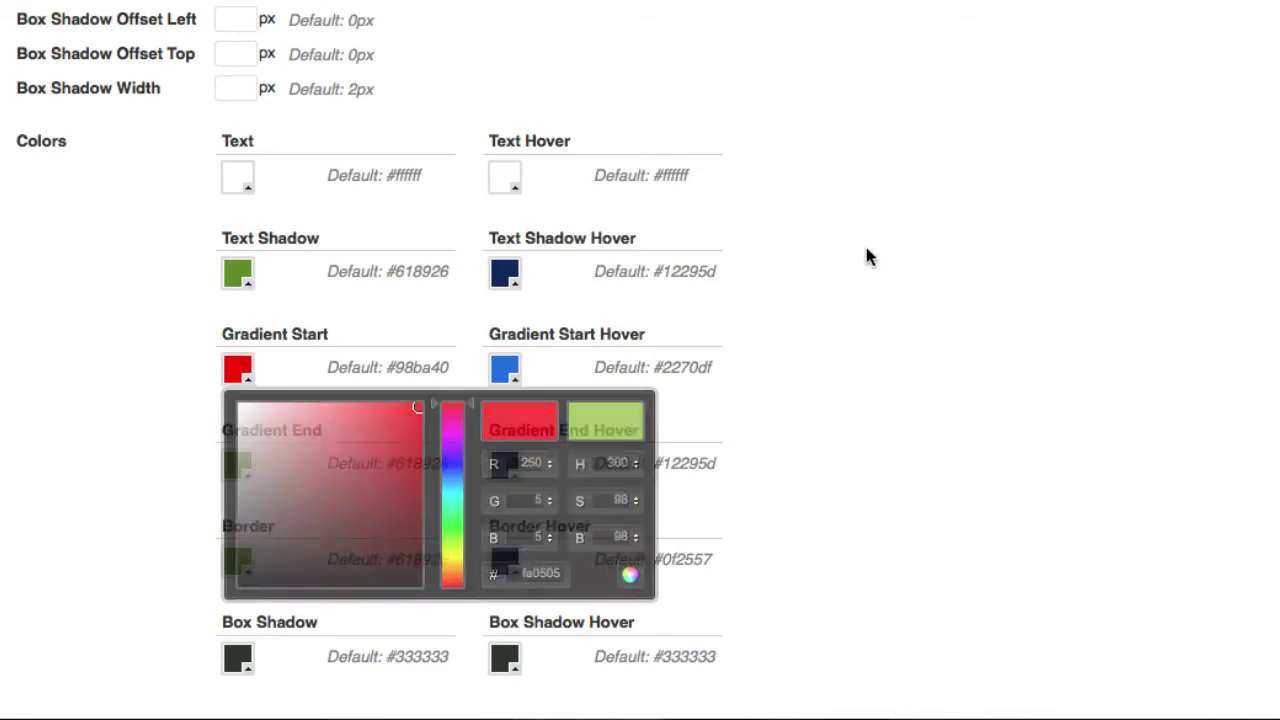
pyautogui.scroll(10, 932, 235)
# Step: Change the button's gradient end colour to darker red (c71414) and check the preview
pyautogui.scroll(-10, 889, 300)
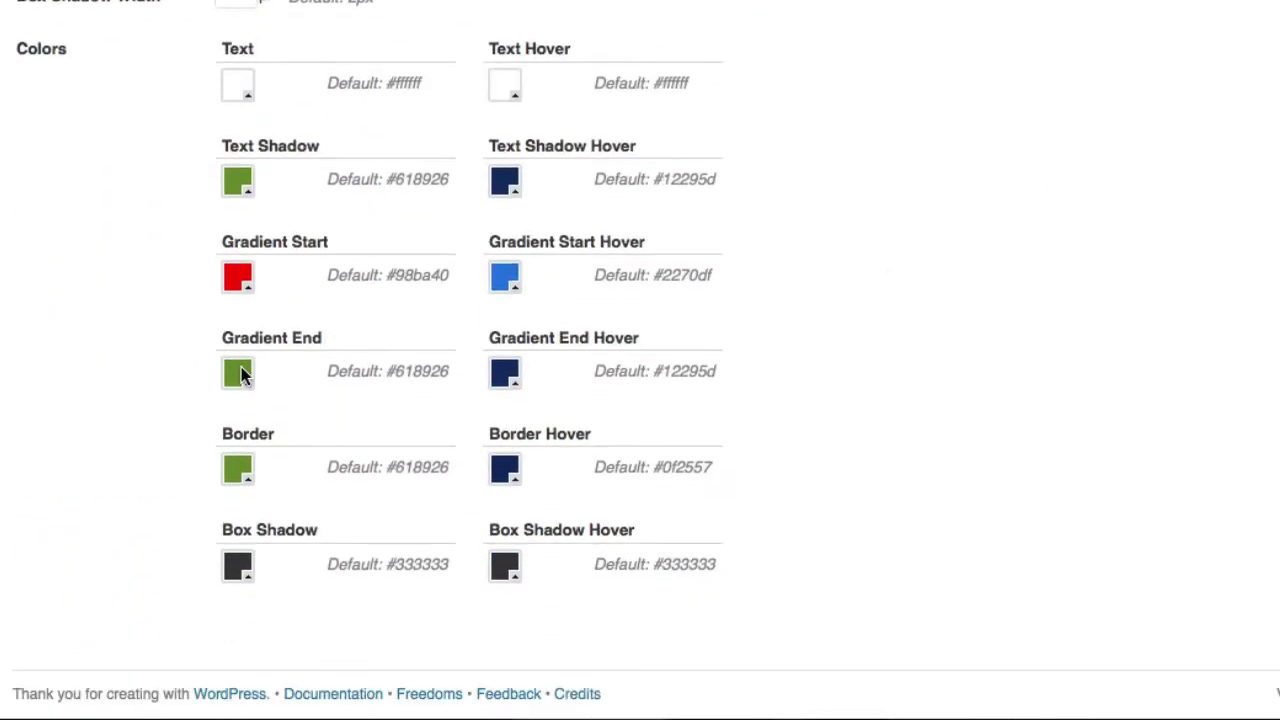
pyautogui.click(245, 370)
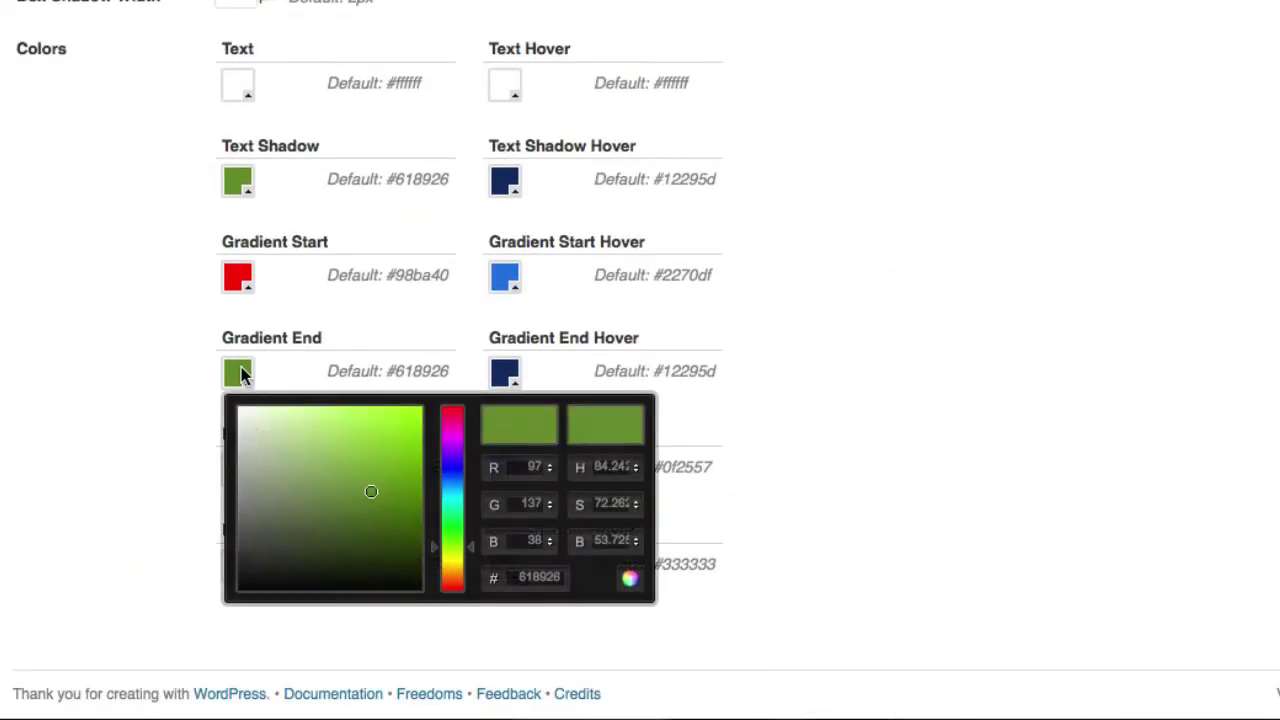
pyautogui.click(449, 404)
pyautogui.moveTo(369, 494); pyautogui.dragTo(405, 447)
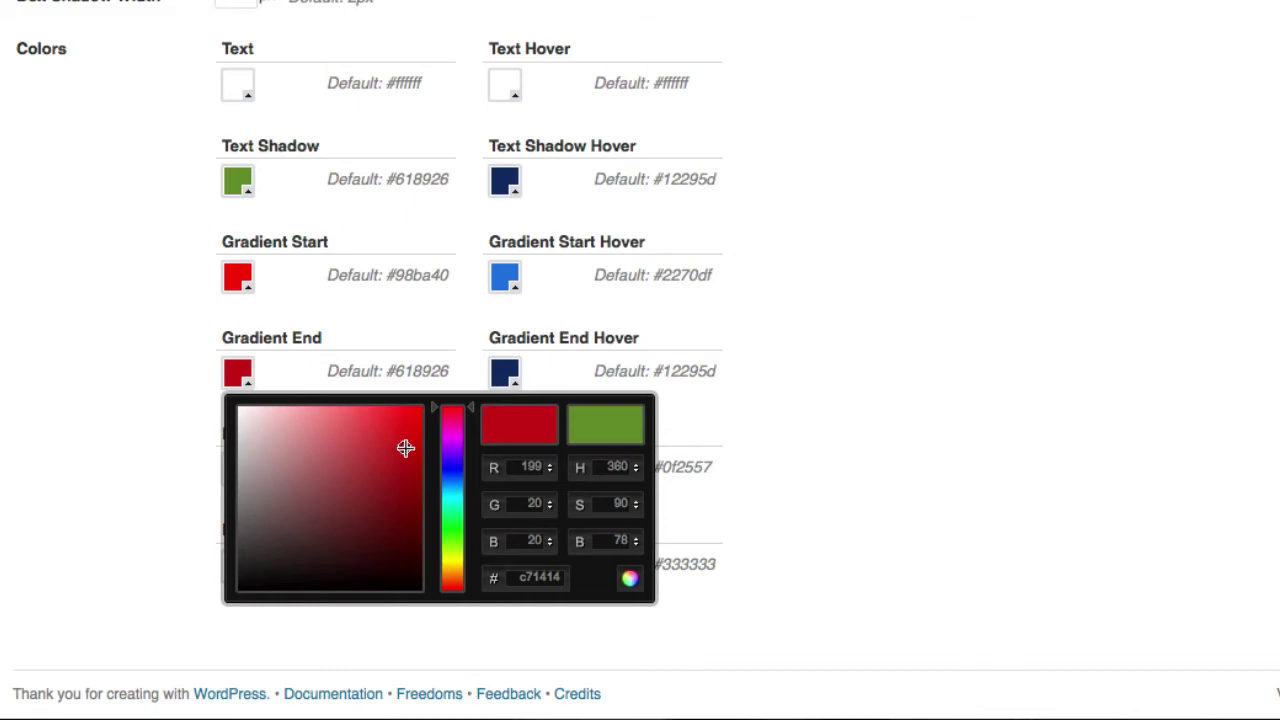
pyautogui.click(1016, 289)
pyautogui.scroll(10, 1016, 289)
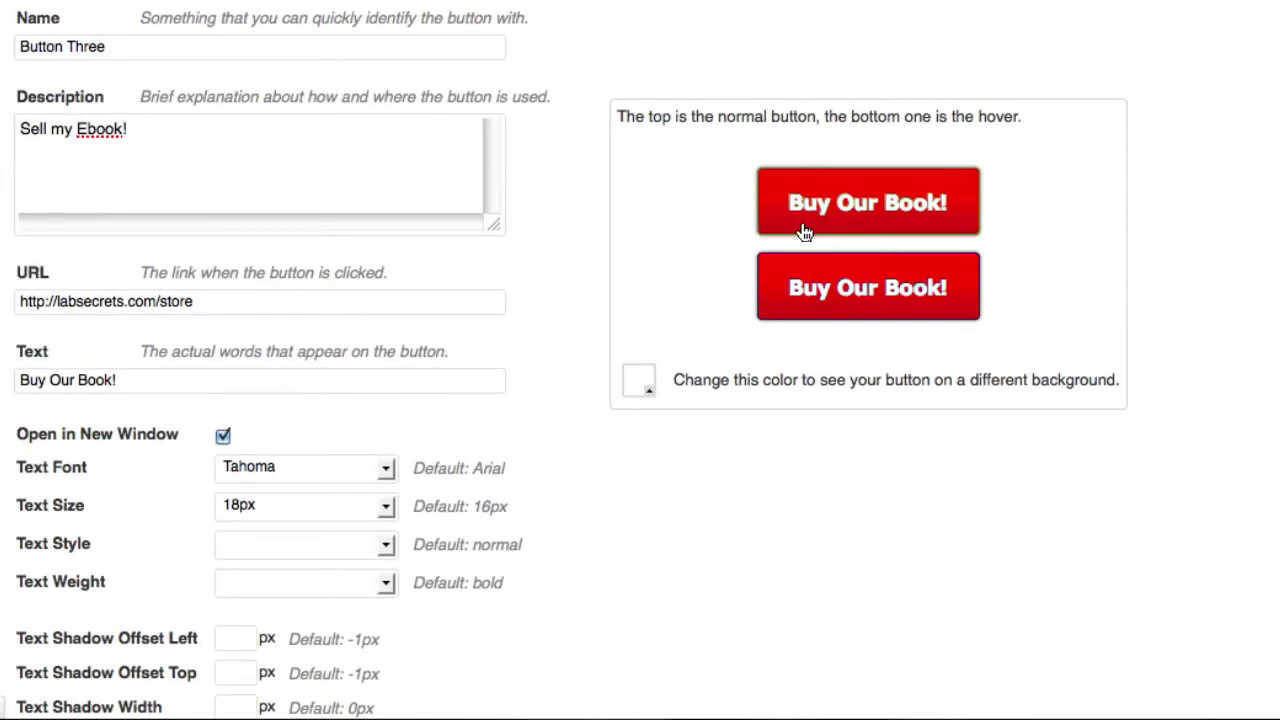
# Step: Change the button's normal border colour to dark red (520000) and check it in the preview
pyautogui.scroll(-8, 793, 467)
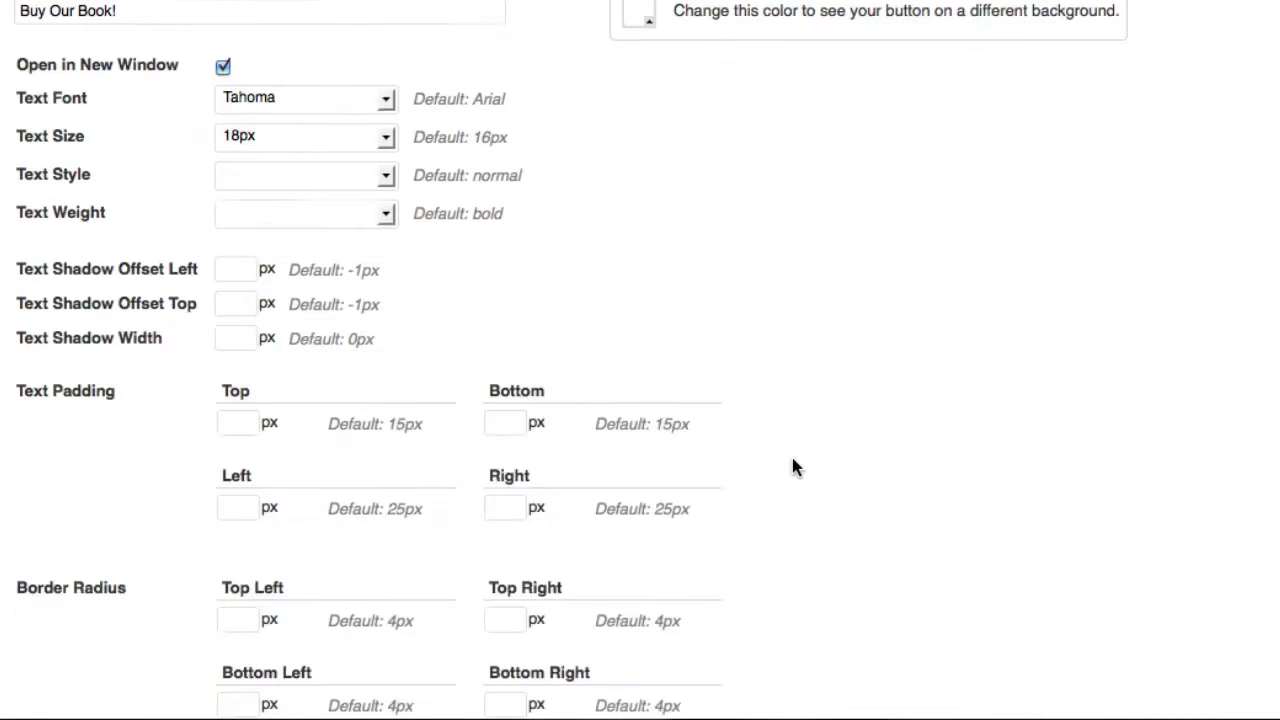
pyautogui.scroll(-10, 791, 466)
pyautogui.scroll(-2, 346, 440)
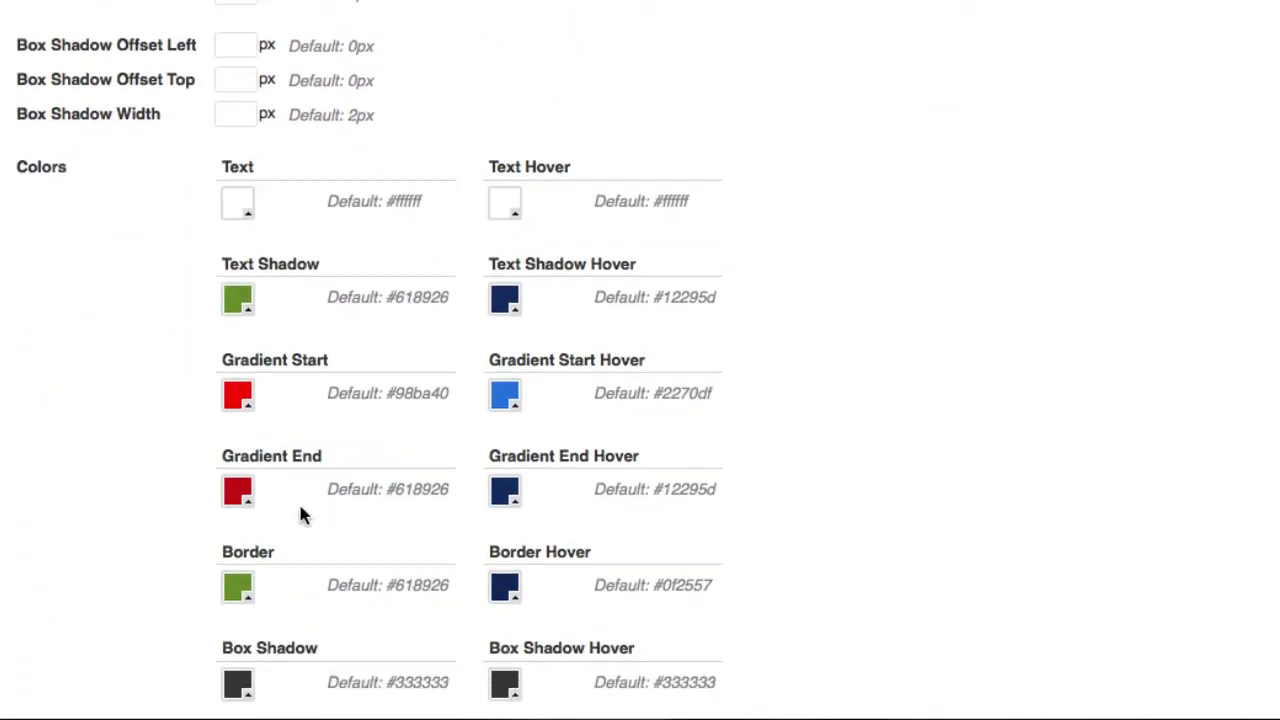
pyautogui.click(250, 578)
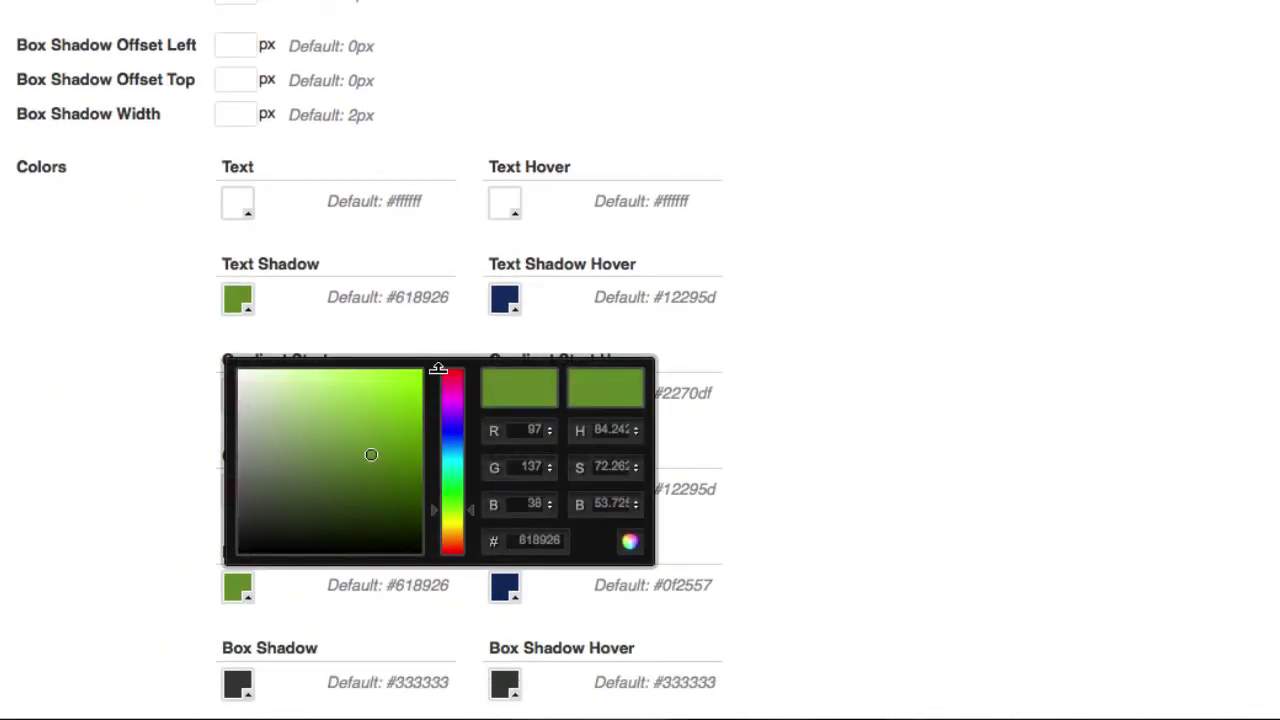
pyautogui.click(448, 374)
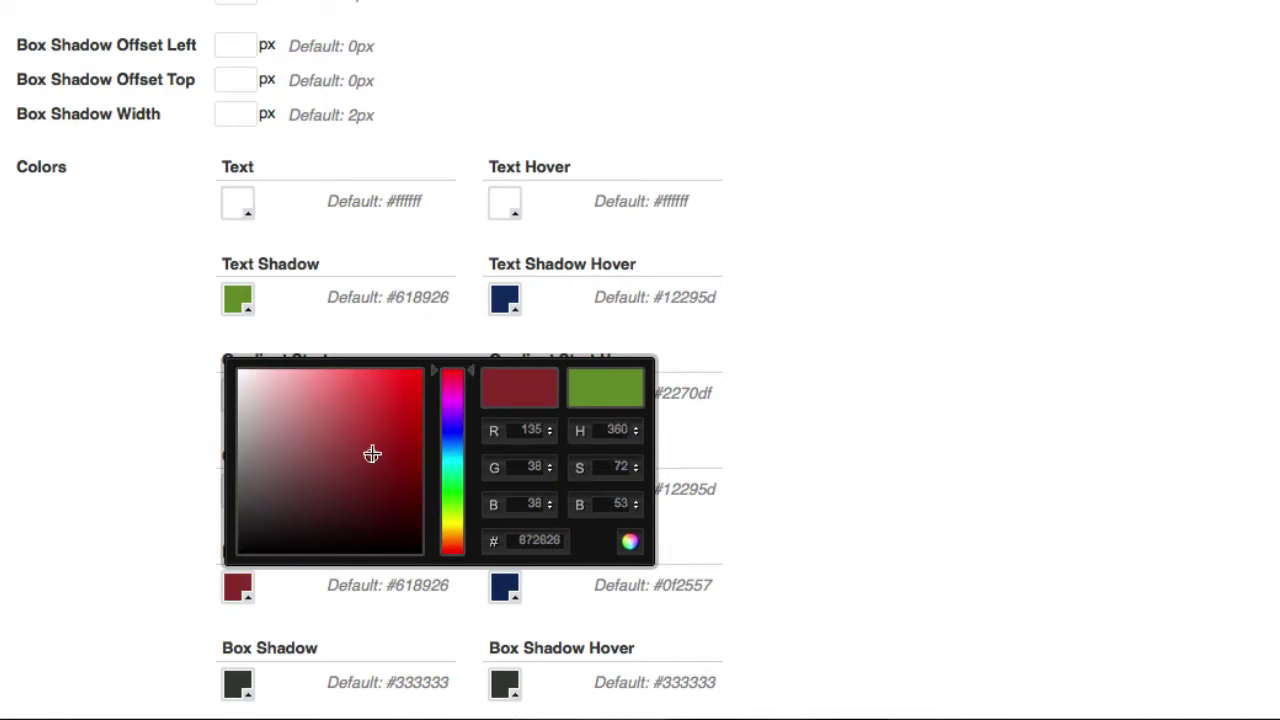
pyautogui.click(425, 465)
pyautogui.moveTo(425, 465); pyautogui.dragTo(421, 495)
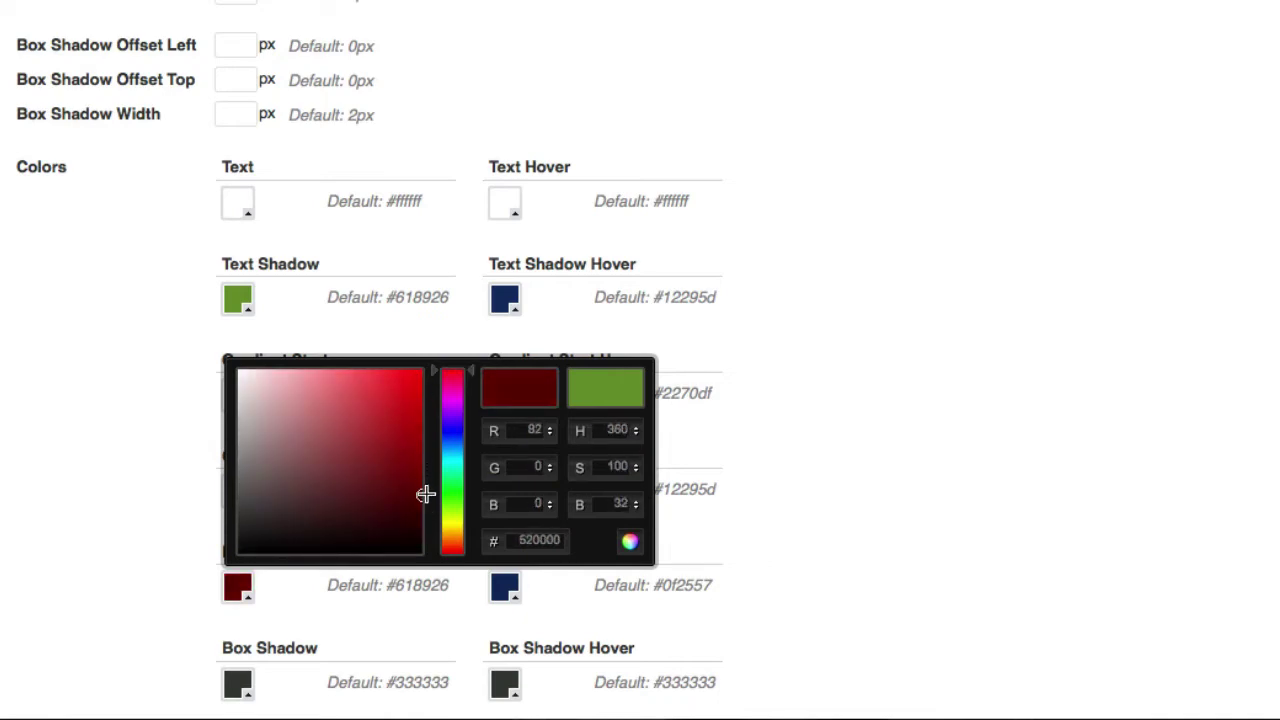
pyautogui.click(1001, 422)
pyautogui.scroll(15, 994, 360)
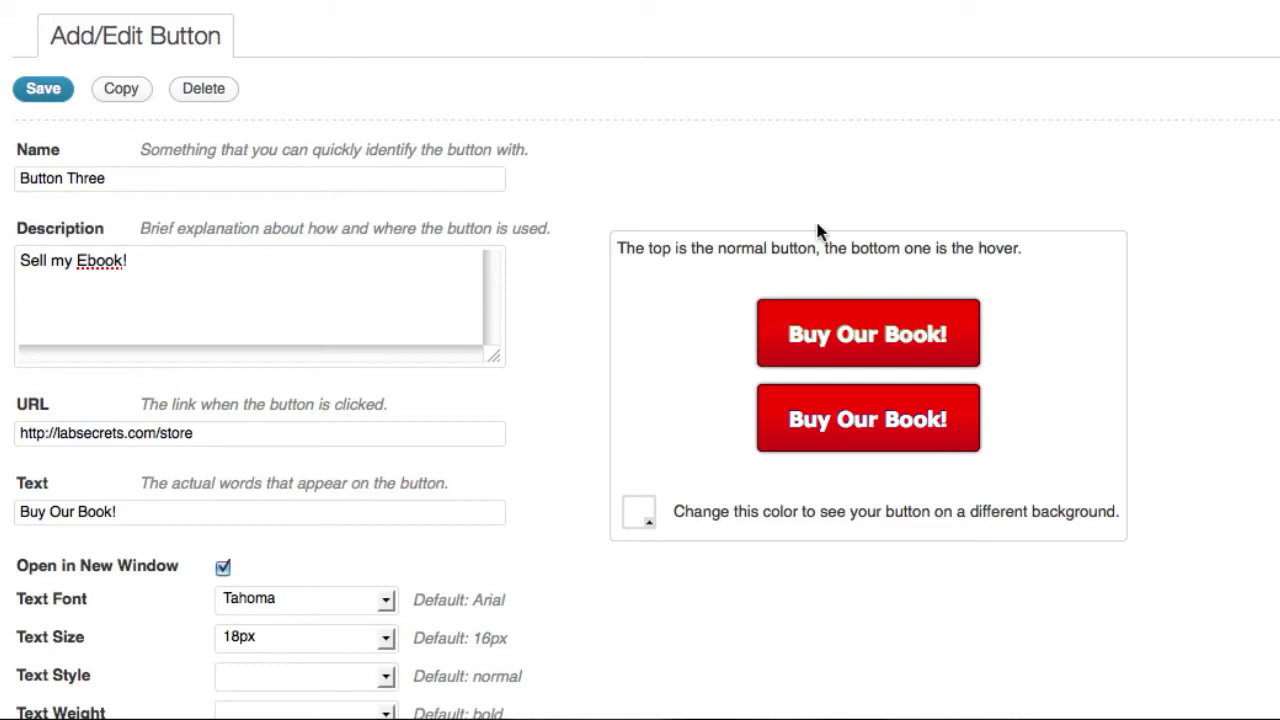
# Step: Change the button's gradient start hover colour to bright magenta (F105F5)
pyautogui.scroll(-13, 887, 328)
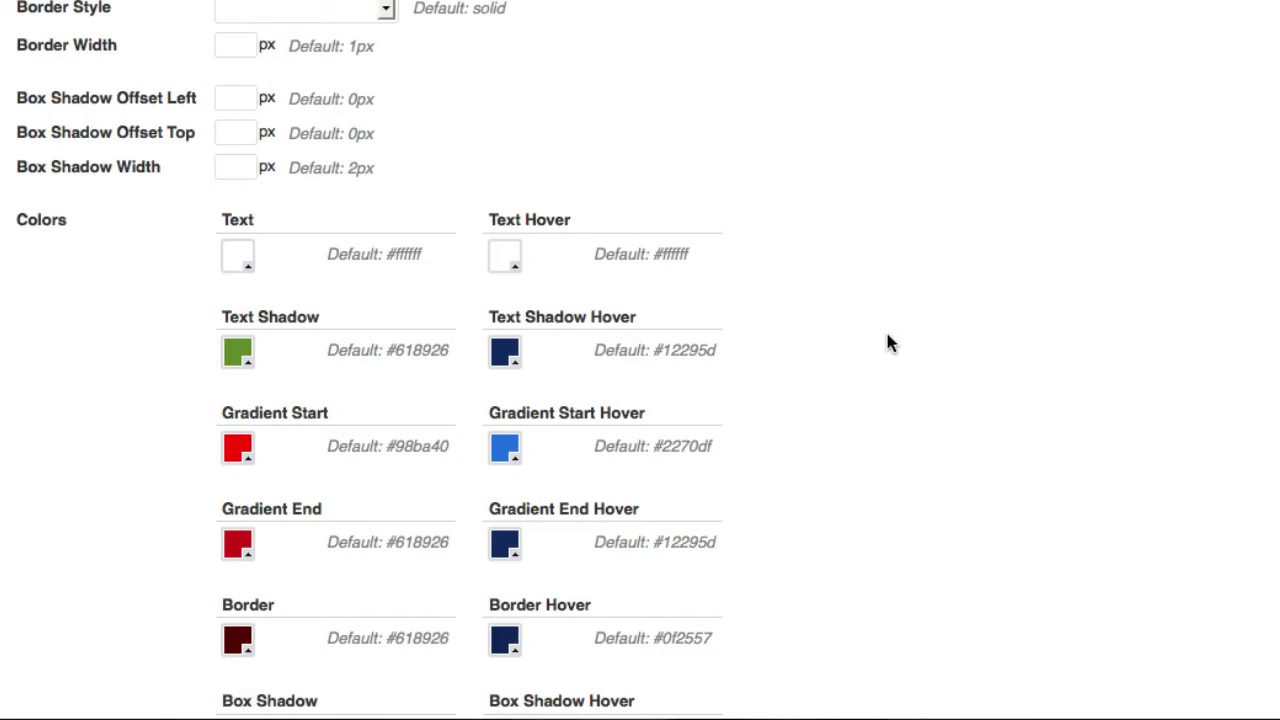
pyautogui.scroll(-2, 886, 350)
pyautogui.click(503, 396)
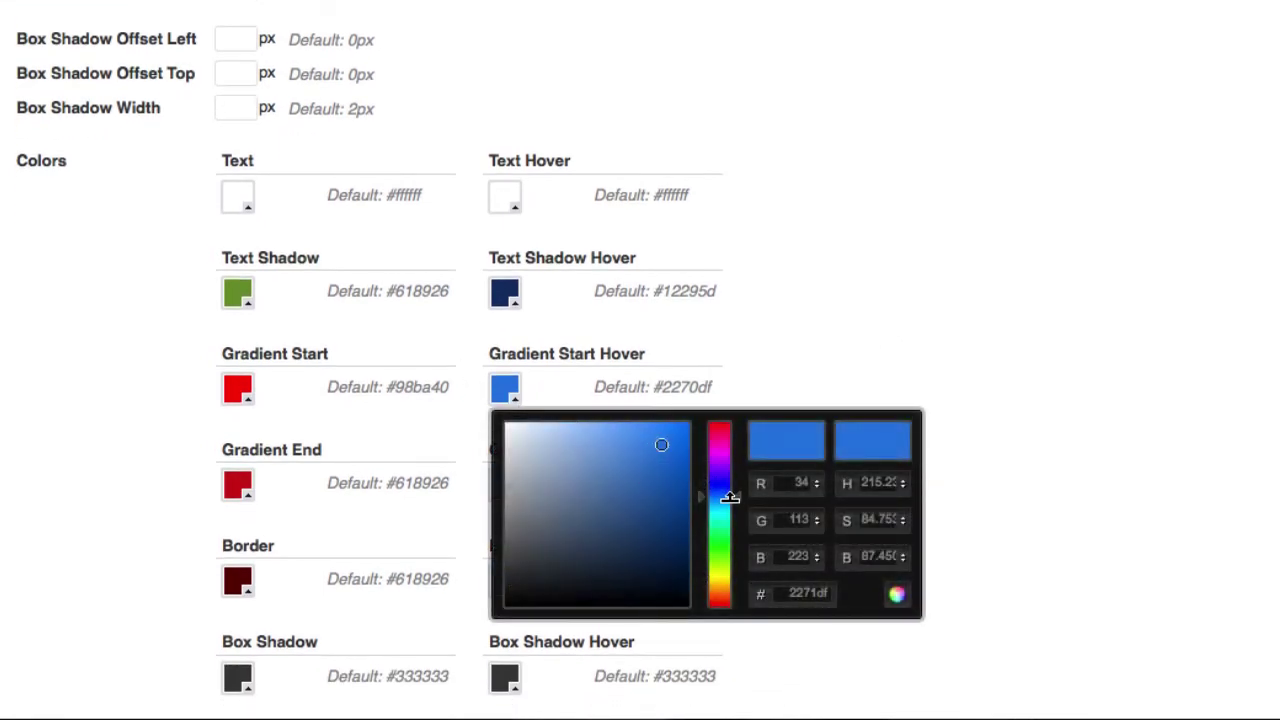
pyautogui.moveTo(722, 470)
pyautogui.mouseDown()
pyautogui.moveTo(718, 450)
pyautogui.moveTo(666, 446)
pyautogui.moveTo(686, 429)
pyautogui.mouseUp()
pyautogui.click(831, 283)
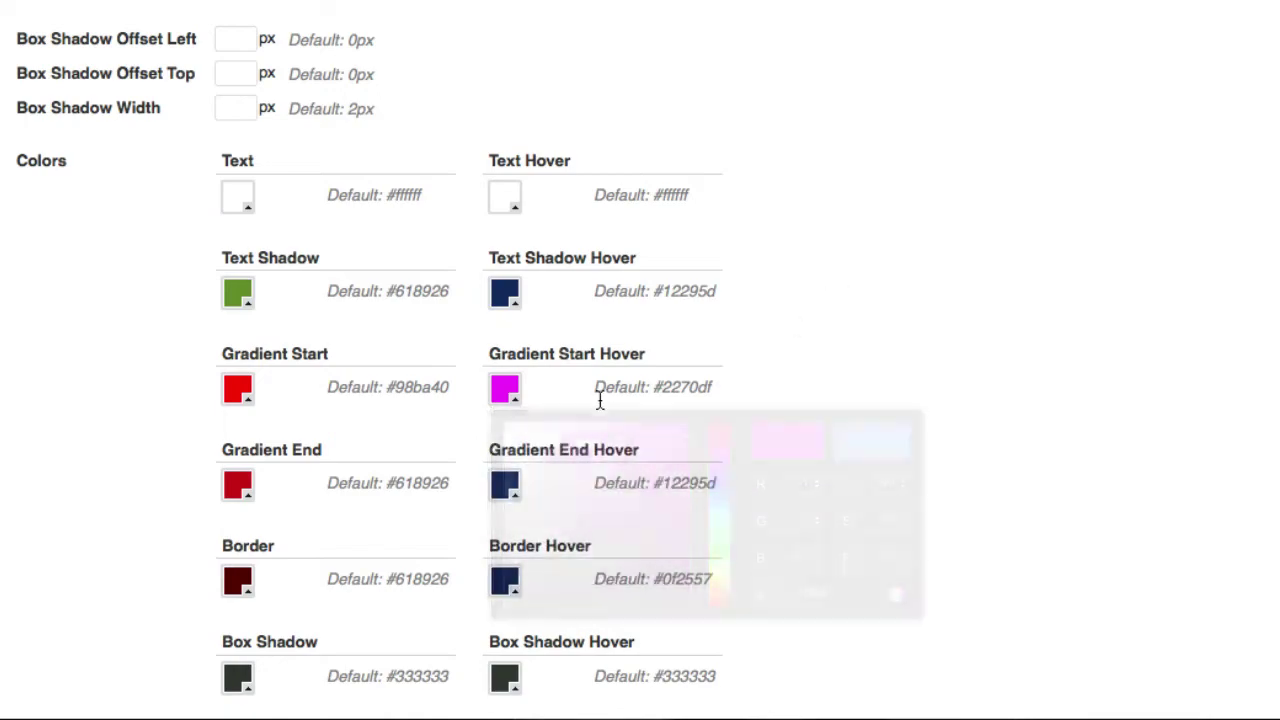
pyautogui.scroll(15, 831, 366)
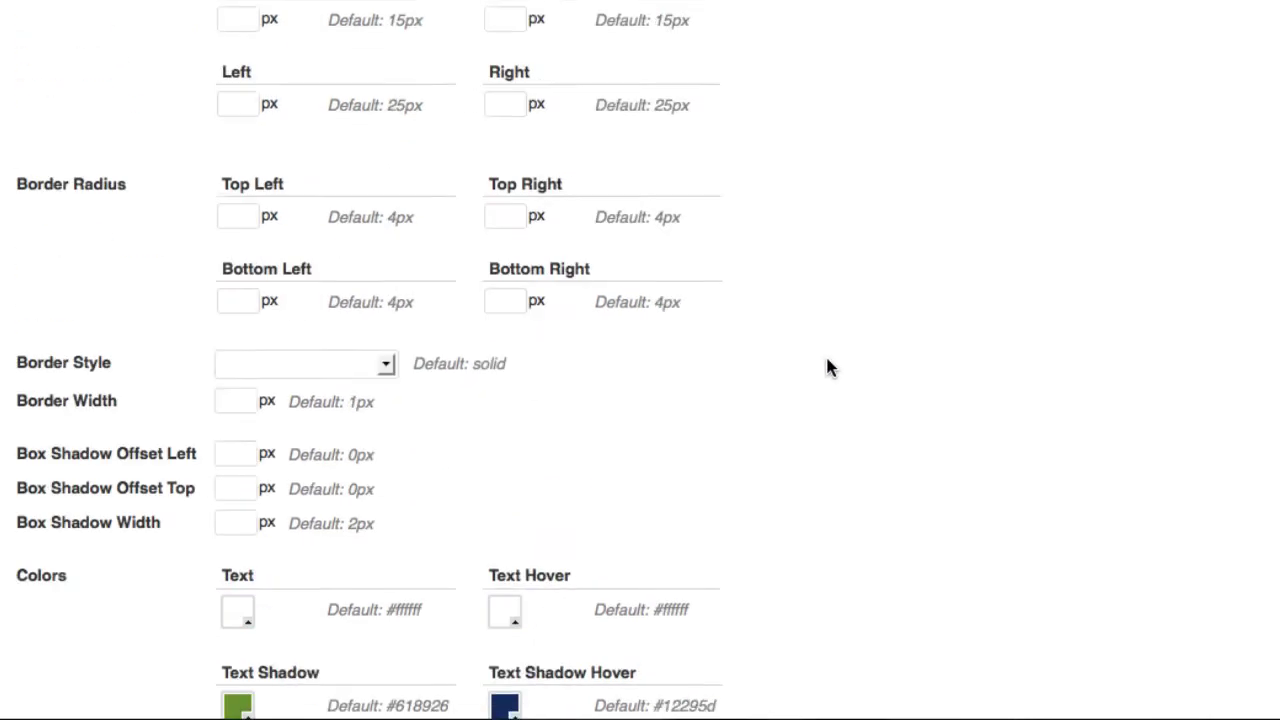
# Step: Change the button's gradient end hover colour to a darker magenta (a3109e)
pyautogui.scroll(-15, 828, 370)
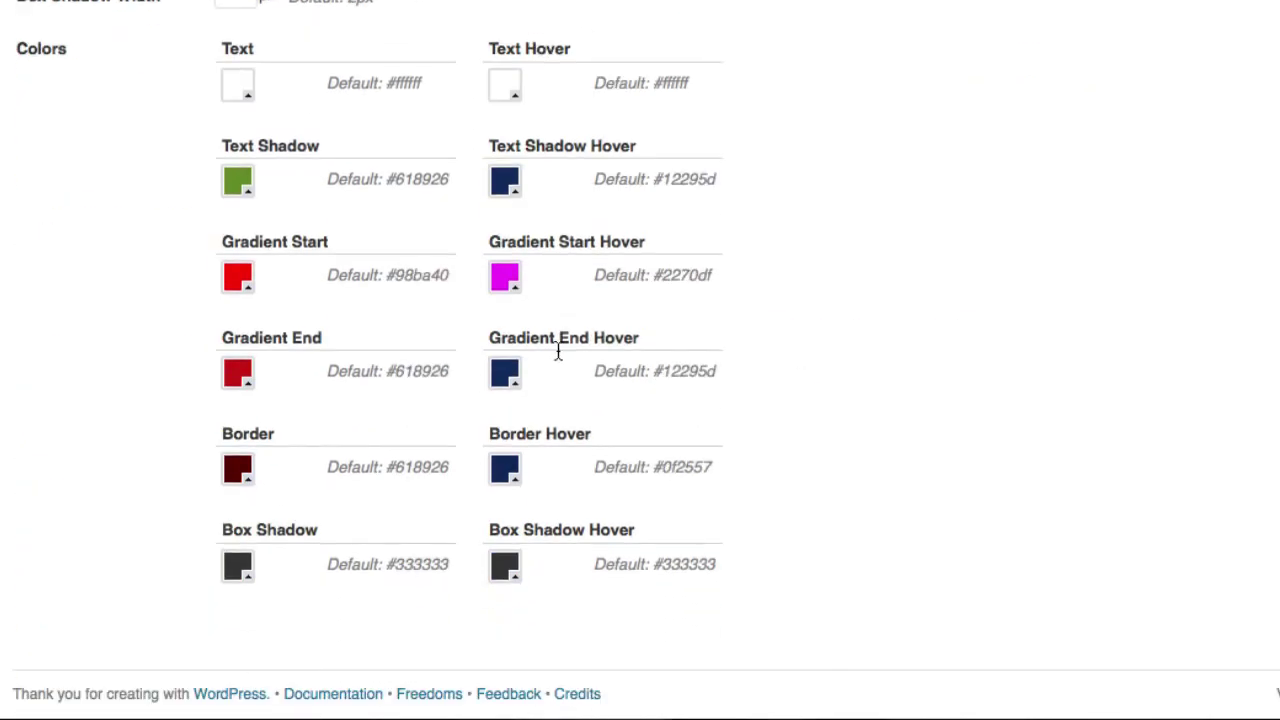
pyautogui.click(501, 368)
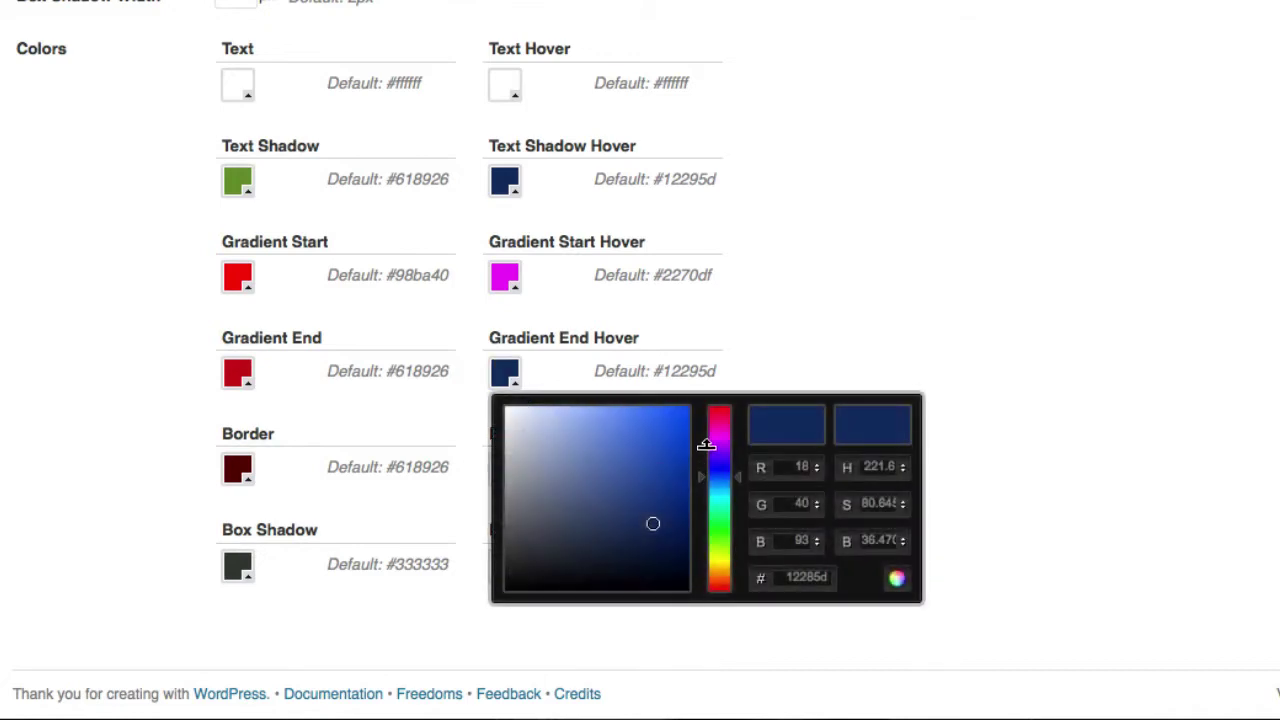
pyautogui.click(716, 434)
pyautogui.click(679, 409)
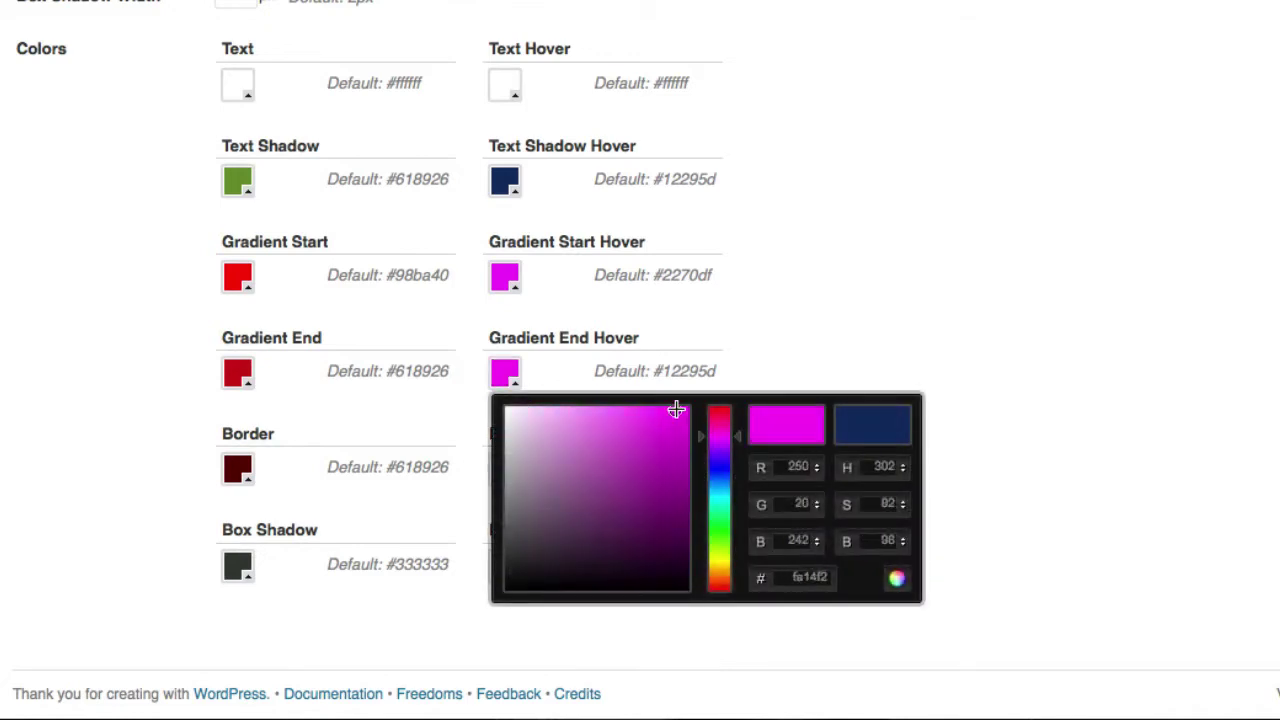
pyautogui.moveTo(682, 409); pyautogui.dragTo(672, 471)
pyautogui.click(803, 335)
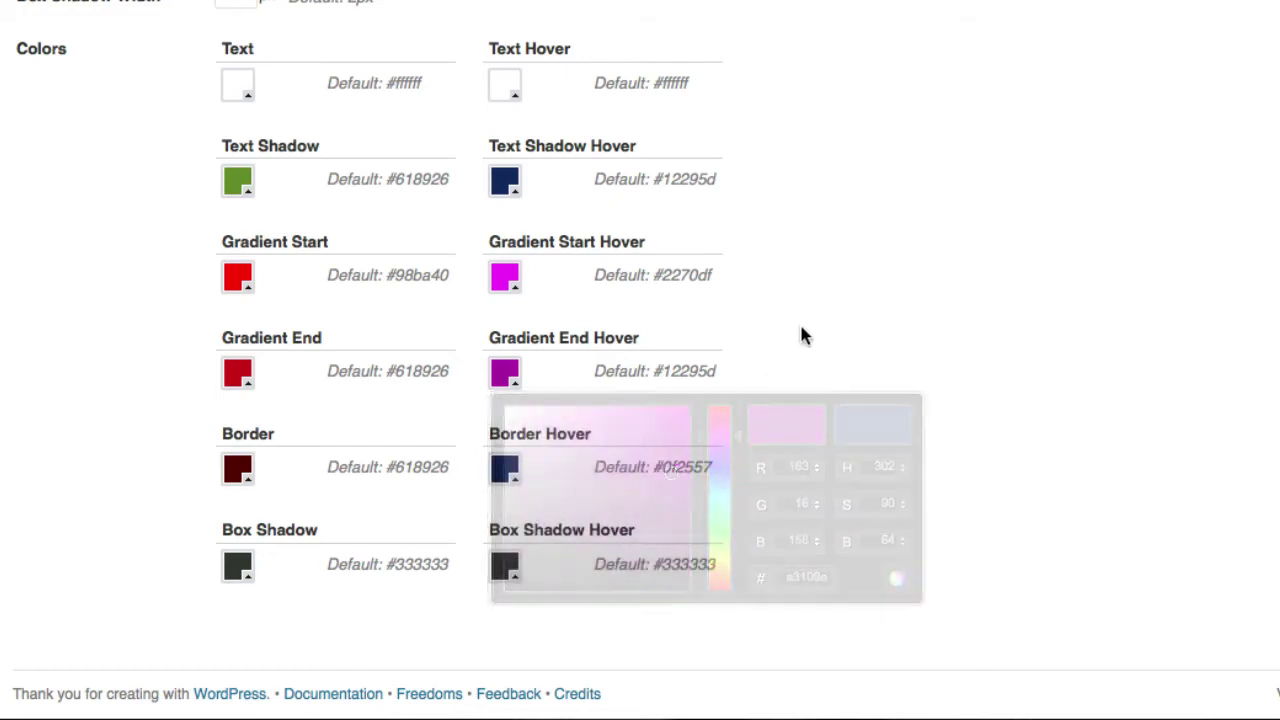
# Step: Change the button's border hover colour to dark purple (610249) and check the hover preview
pyautogui.click(503, 470)
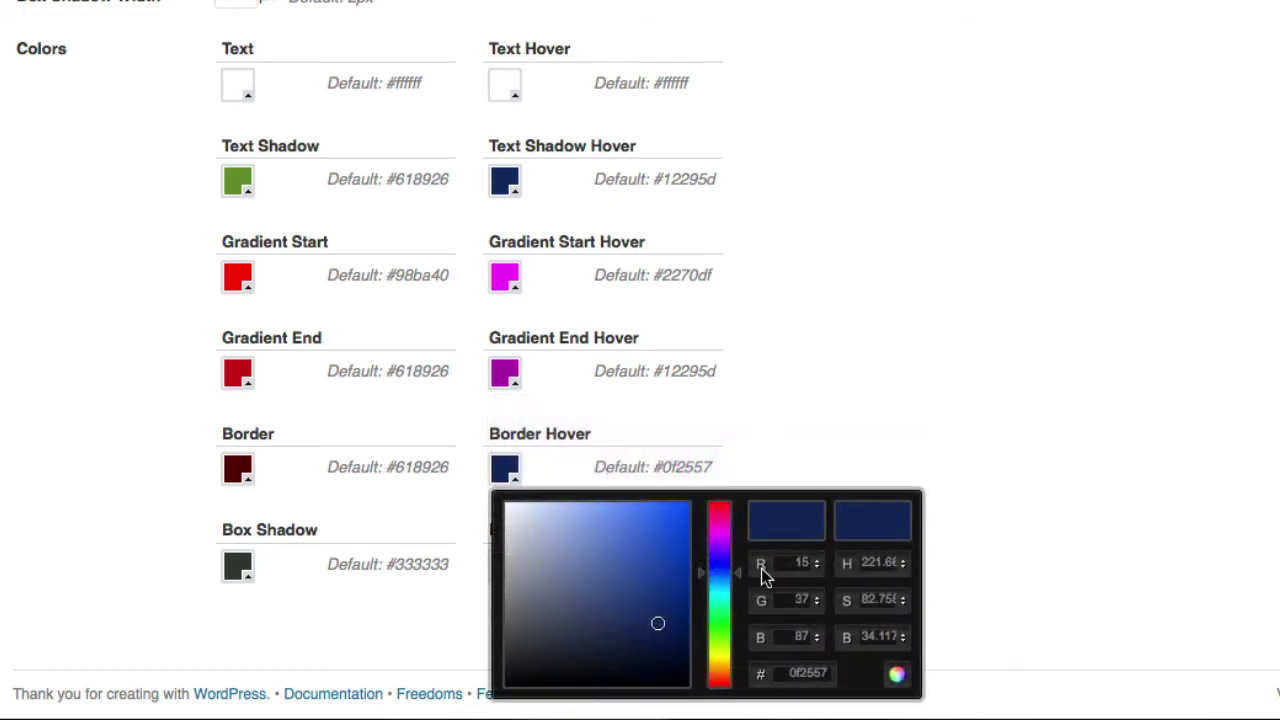
pyautogui.click(711, 526)
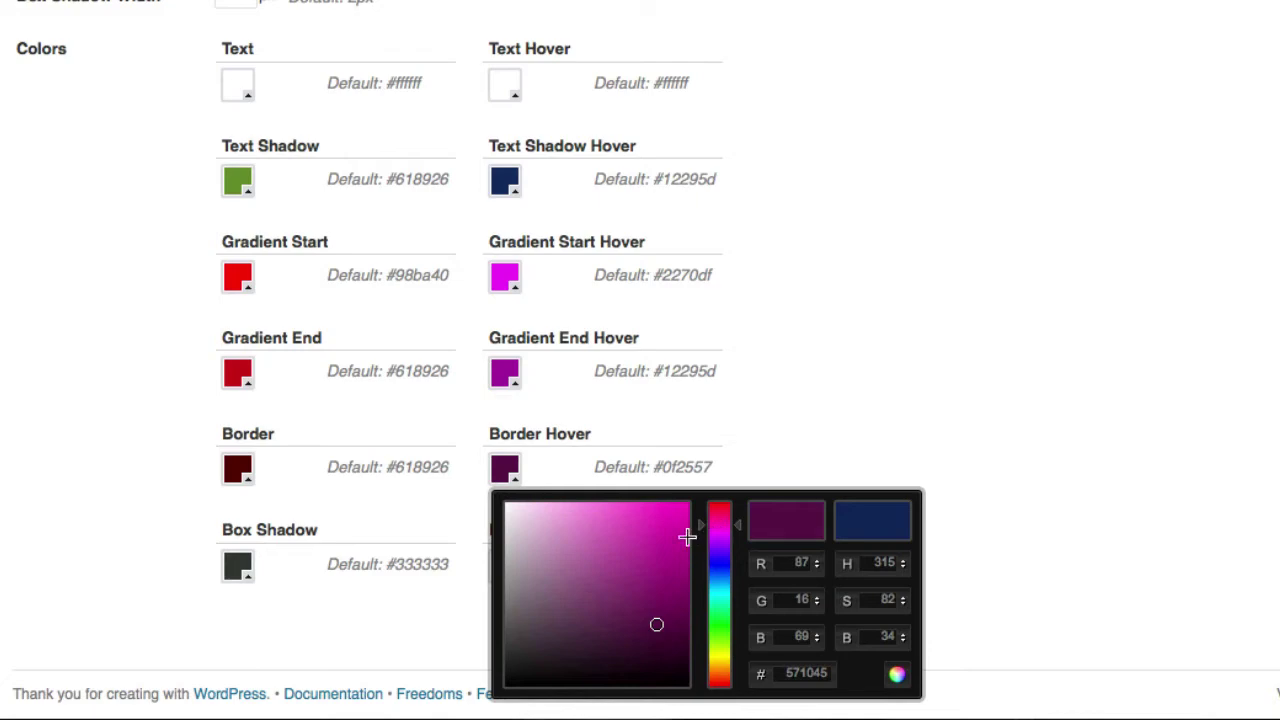
pyautogui.moveTo(682, 586); pyautogui.dragTo(685, 615)
pyautogui.click(940, 248)
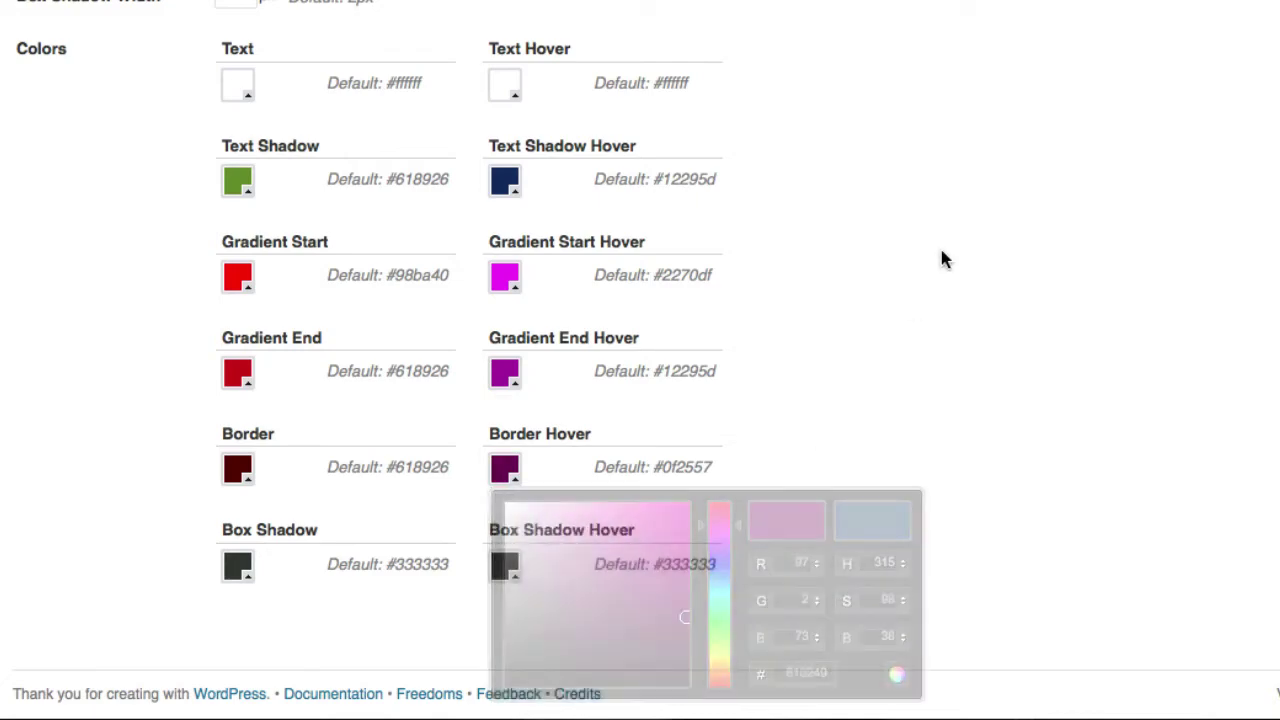
pyautogui.scroll(10, 941, 244)
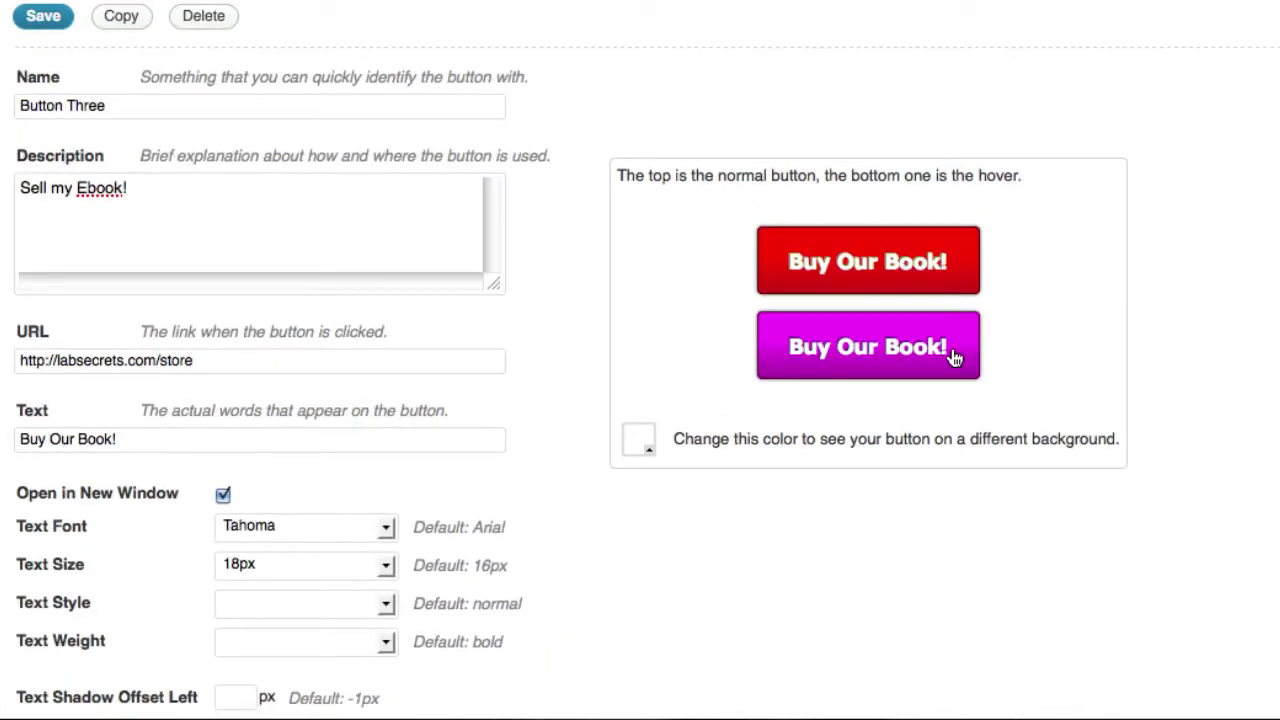
# Step: Change the button's text hover colour to blue (1743d4) and check the hover preview
pyautogui.scroll(-10, 1097, 391)
pyautogui.scroll(-7, 1097, 391)
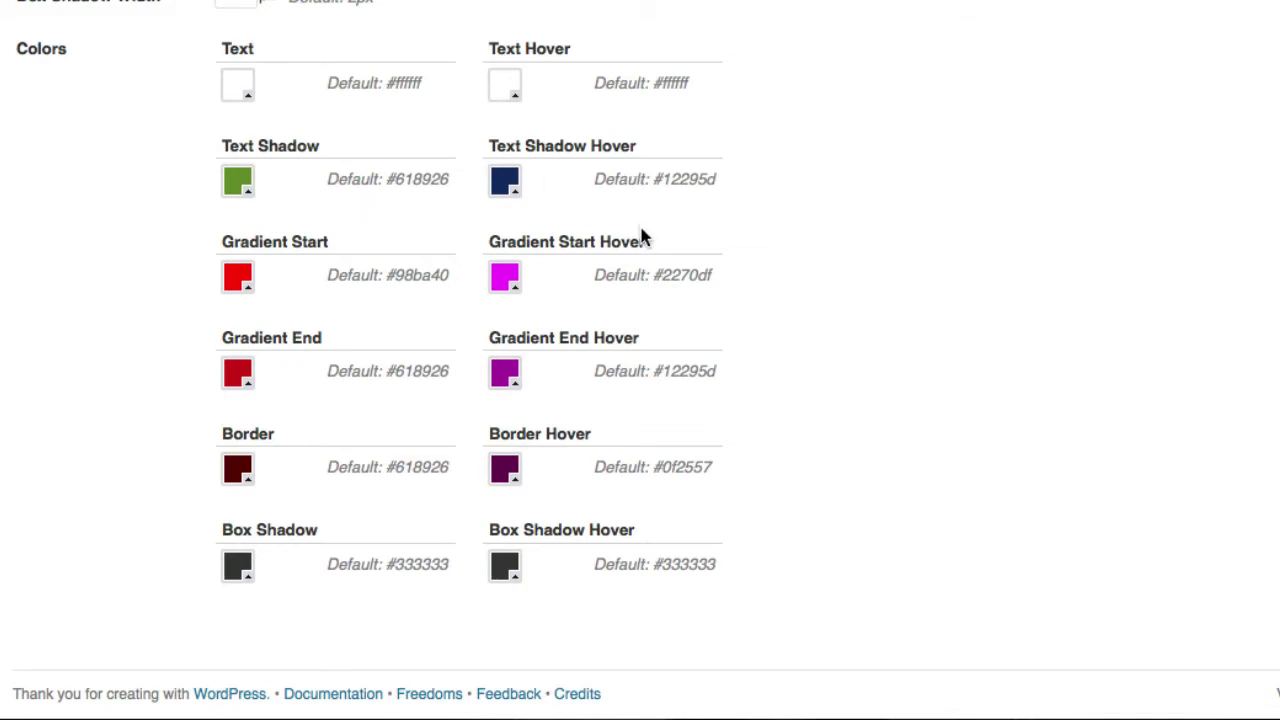
pyautogui.click(505, 86)
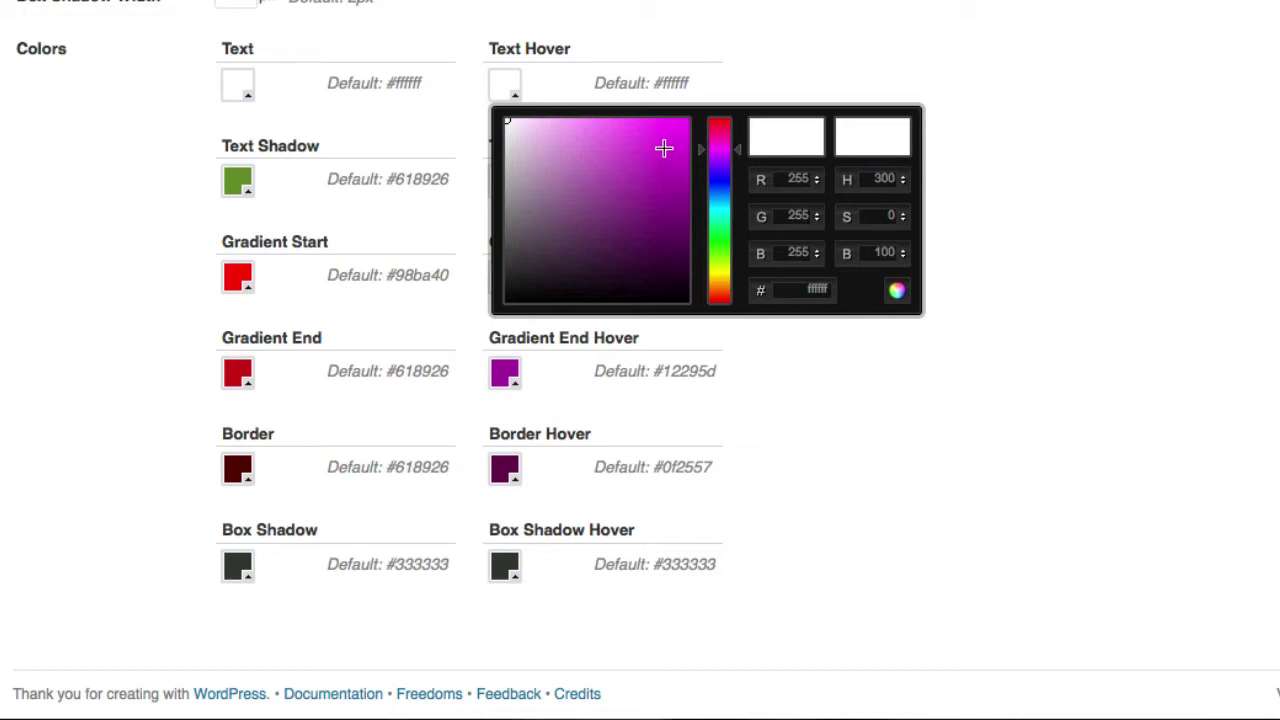
pyautogui.moveTo(726, 173)
pyautogui.mouseDown()
pyautogui.moveTo(726, 186)
pyautogui.moveTo(677, 180)
pyautogui.moveTo(670, 149)
pyautogui.mouseUp()
pyautogui.click(683, 161)
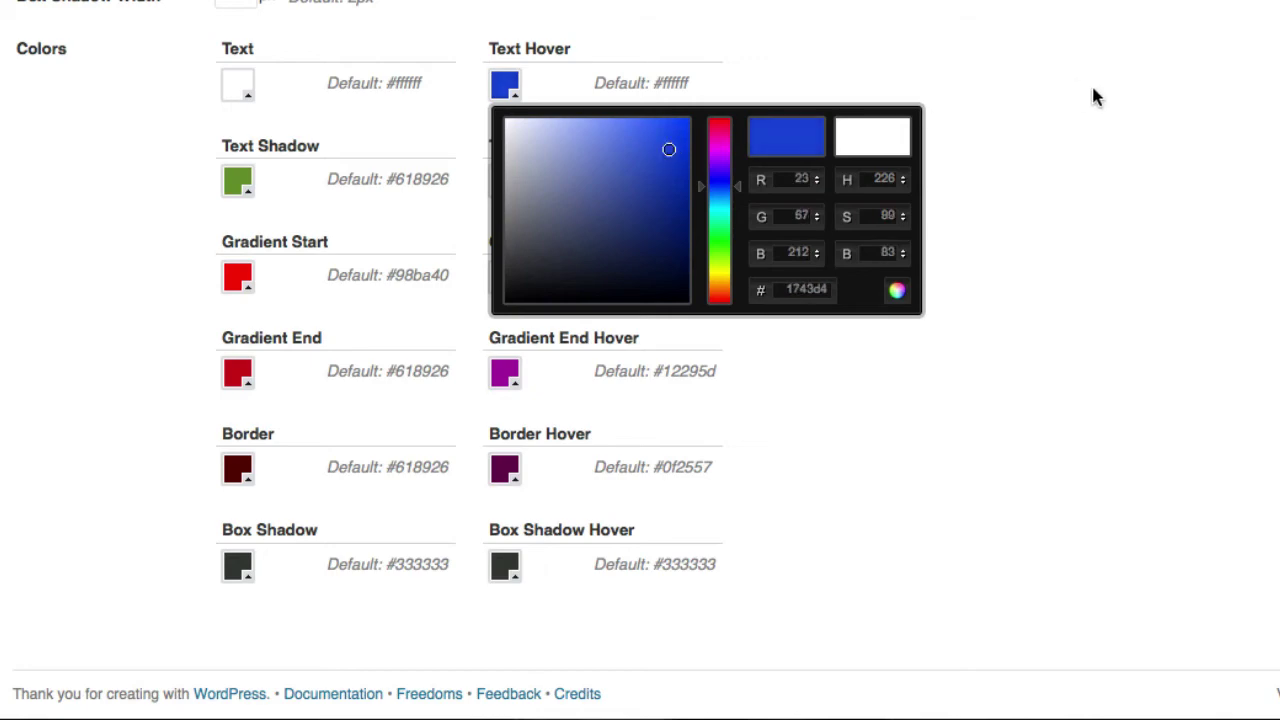
pyautogui.click(1091, 94)
pyautogui.scroll(10, 1091, 94)
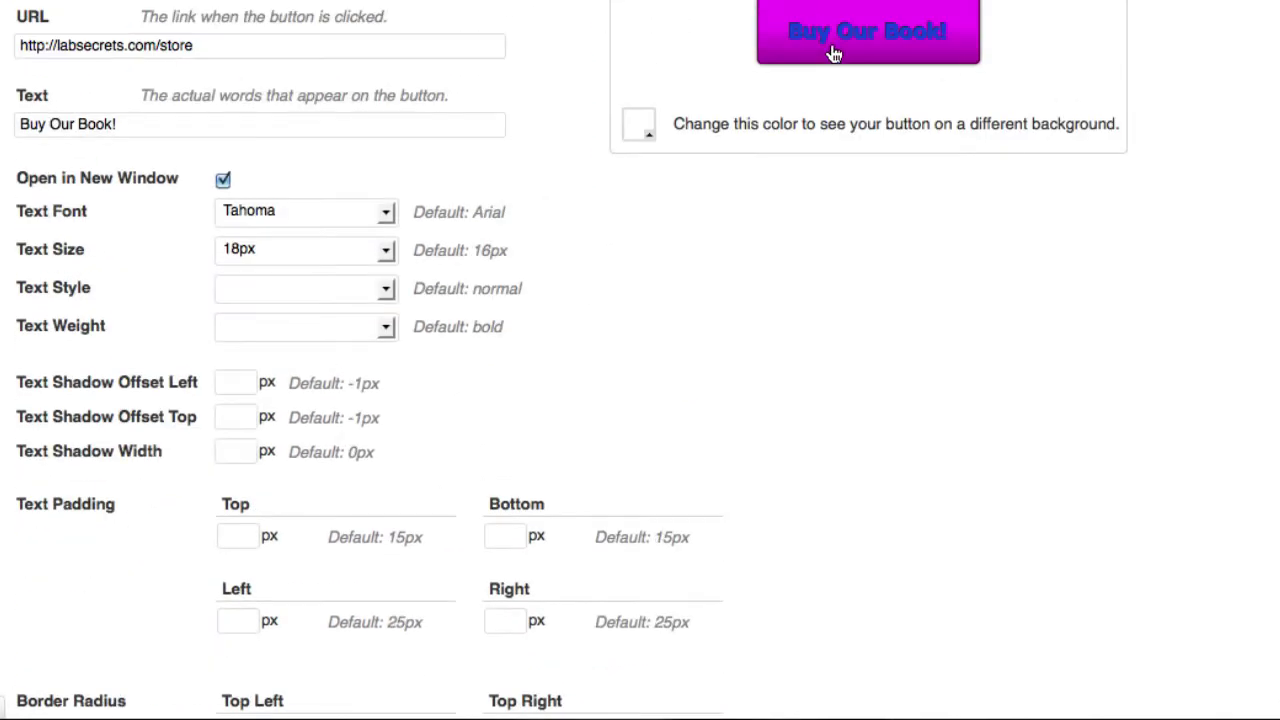
# Step: Save the finished button and return to the Button Maker's list of buttons
pyautogui.scroll(-10, 953, 332)
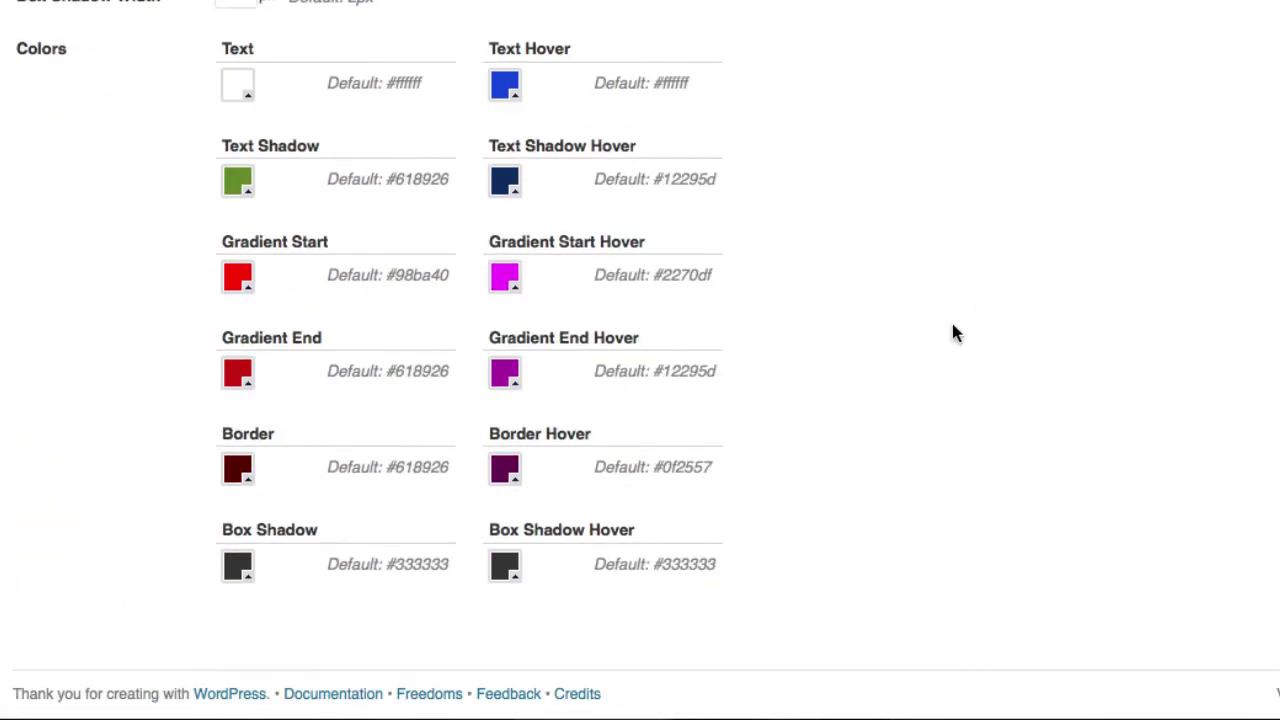
pyautogui.scroll(15, 951, 331)
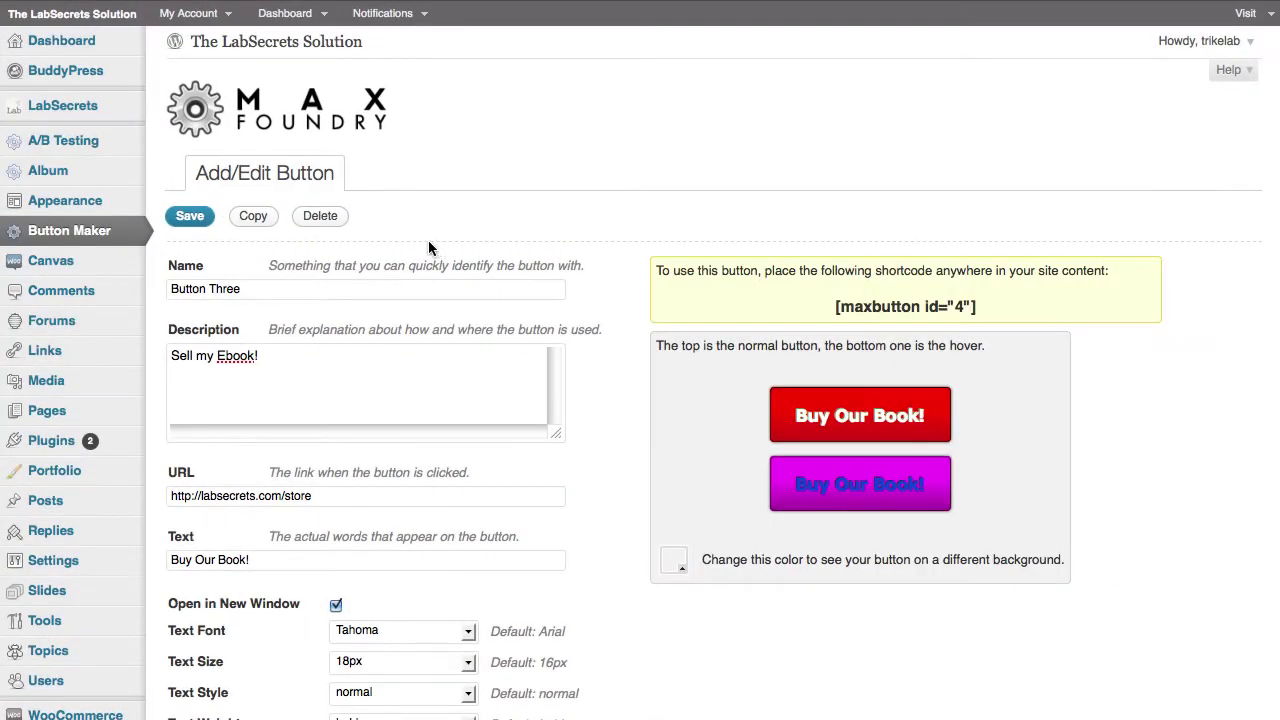
pyautogui.click(85, 232)
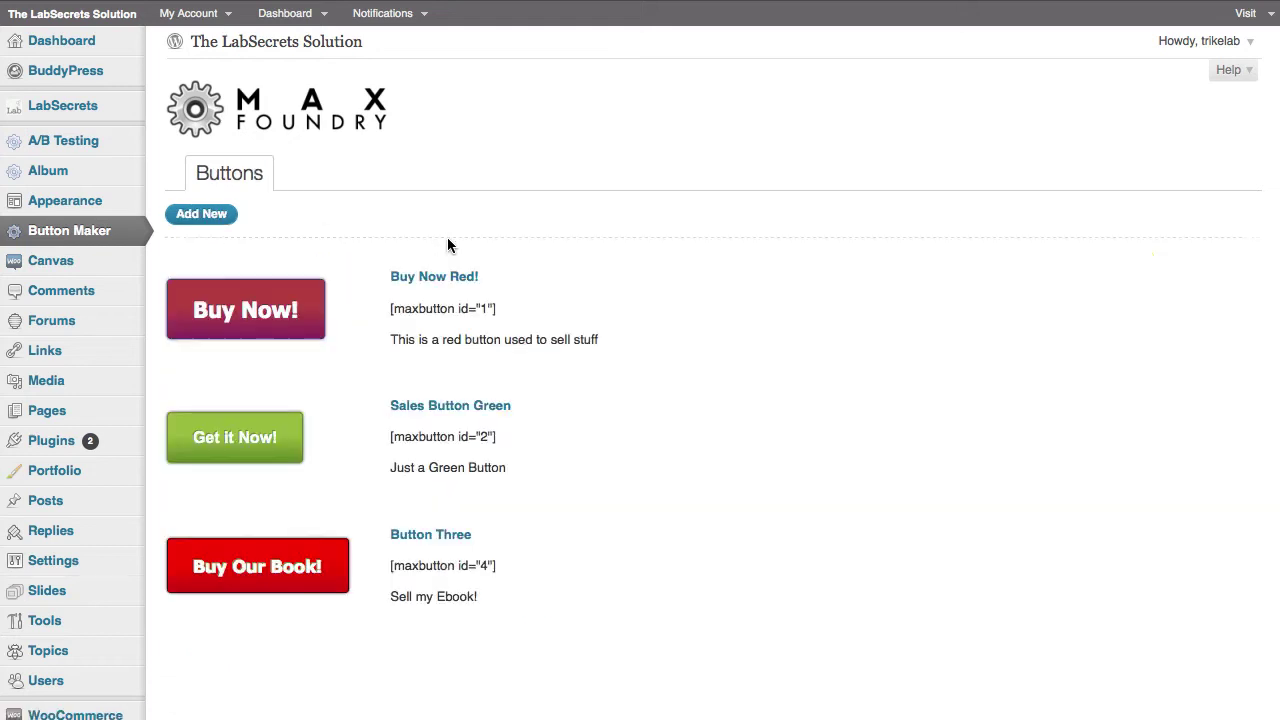
# Step: Highlight the shortcode of the "Buy Now Red!" button and look over the listed buttons
pyautogui.moveTo(497, 308); pyautogui.dragTo(388, 303)
pyautogui.click(506, 398)
pyautogui.scroll(-2, 645, 502)
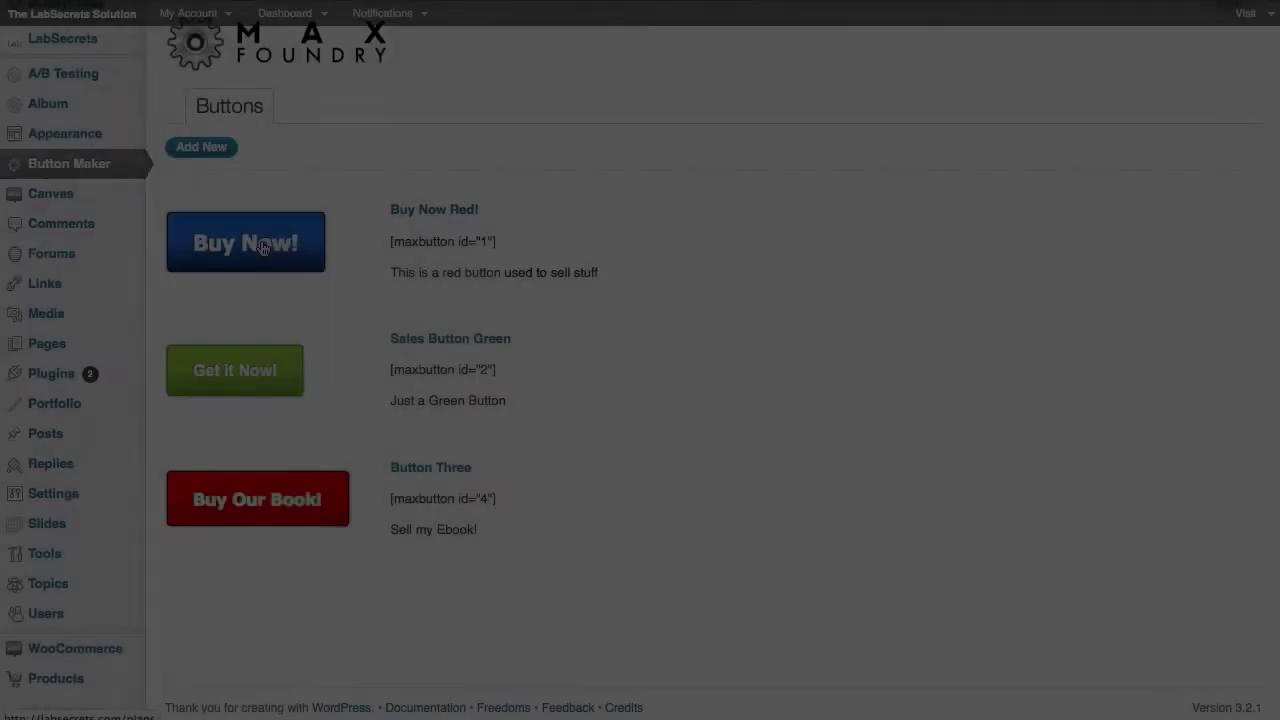
# Step: Inspect the "Buy Our Book!" button's element and open the CSS source at its box-shadow rule
pyautogui.rightClick(266, 259)
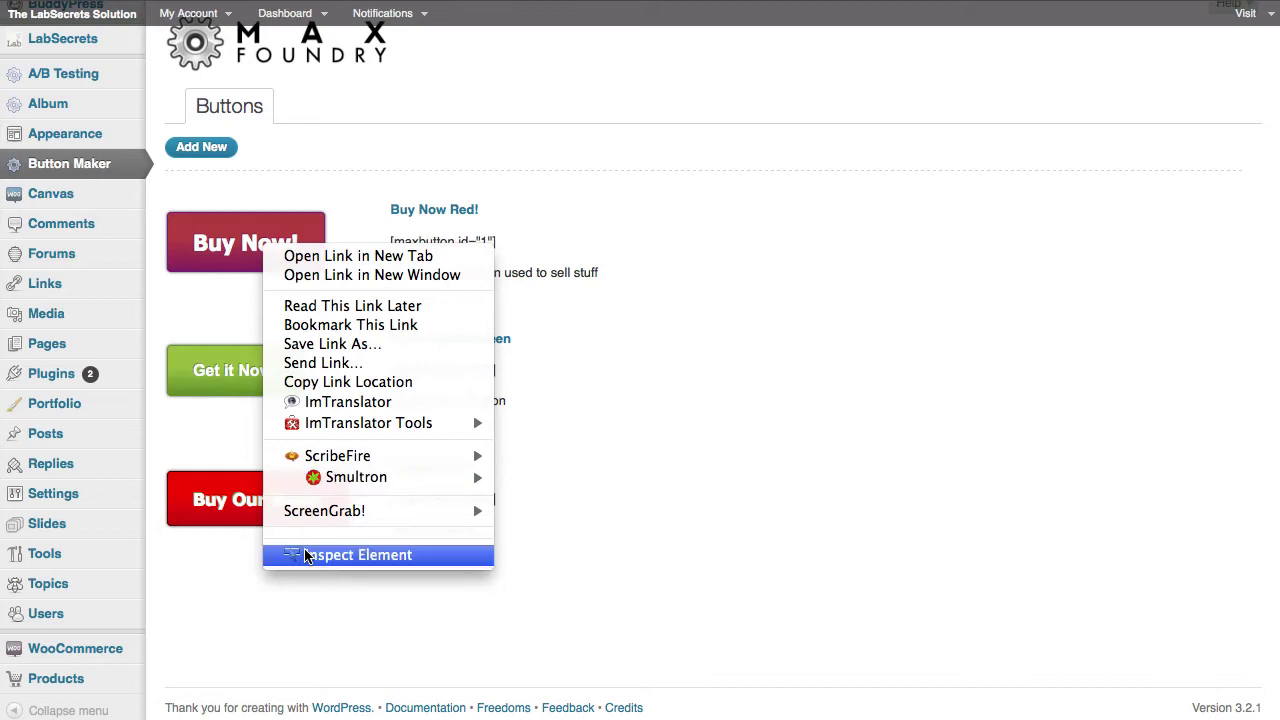
pyautogui.click(667, 401)
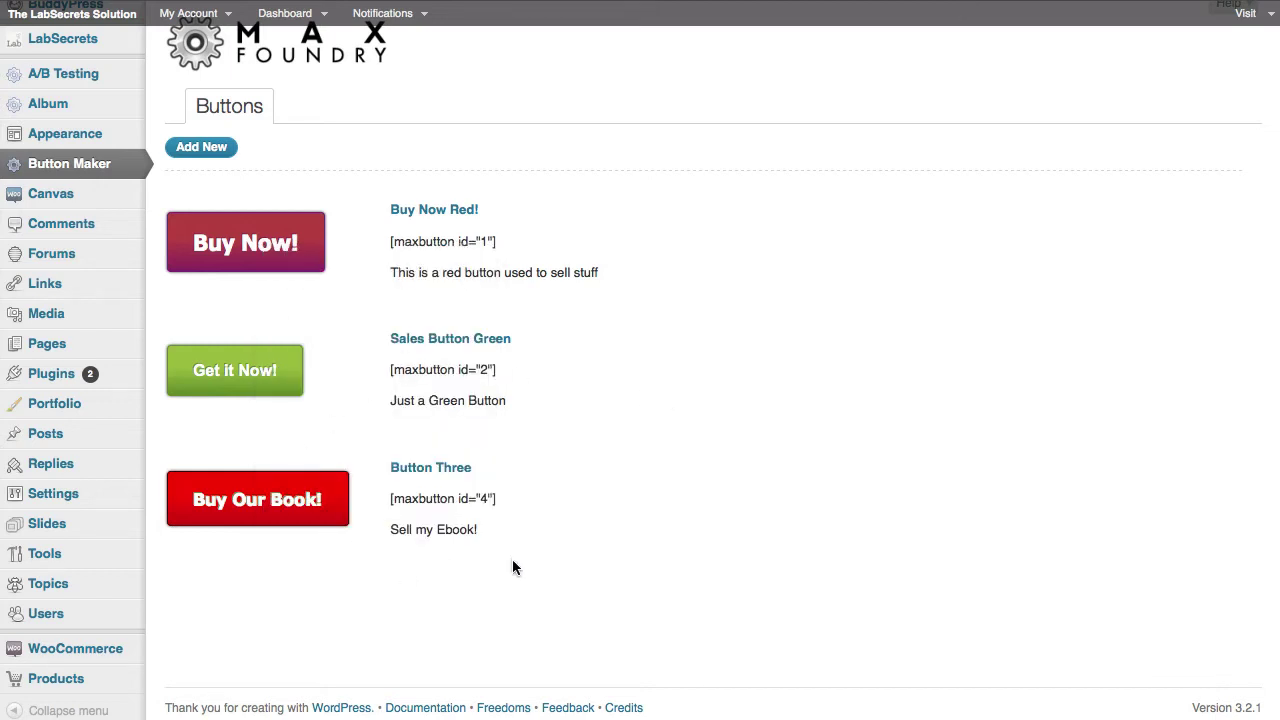
pyautogui.rightClick(298, 508)
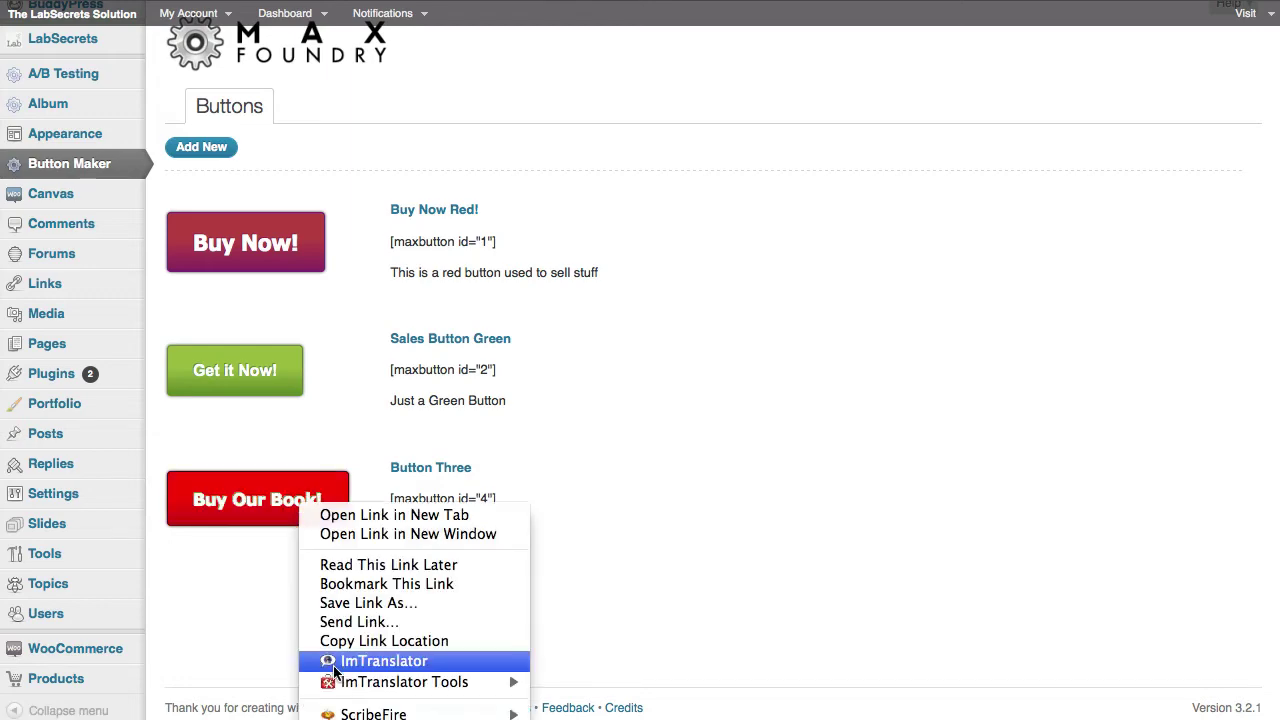
pyautogui.press('Escape')
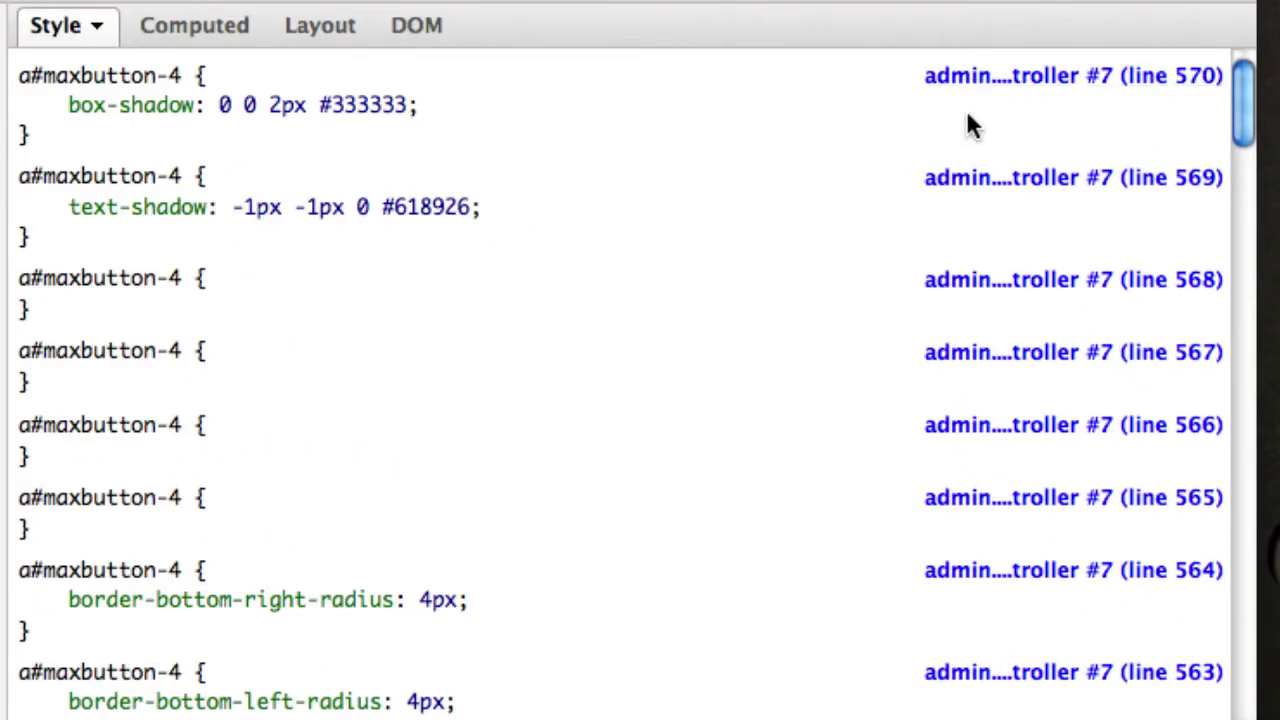
pyautogui.click(966, 78)
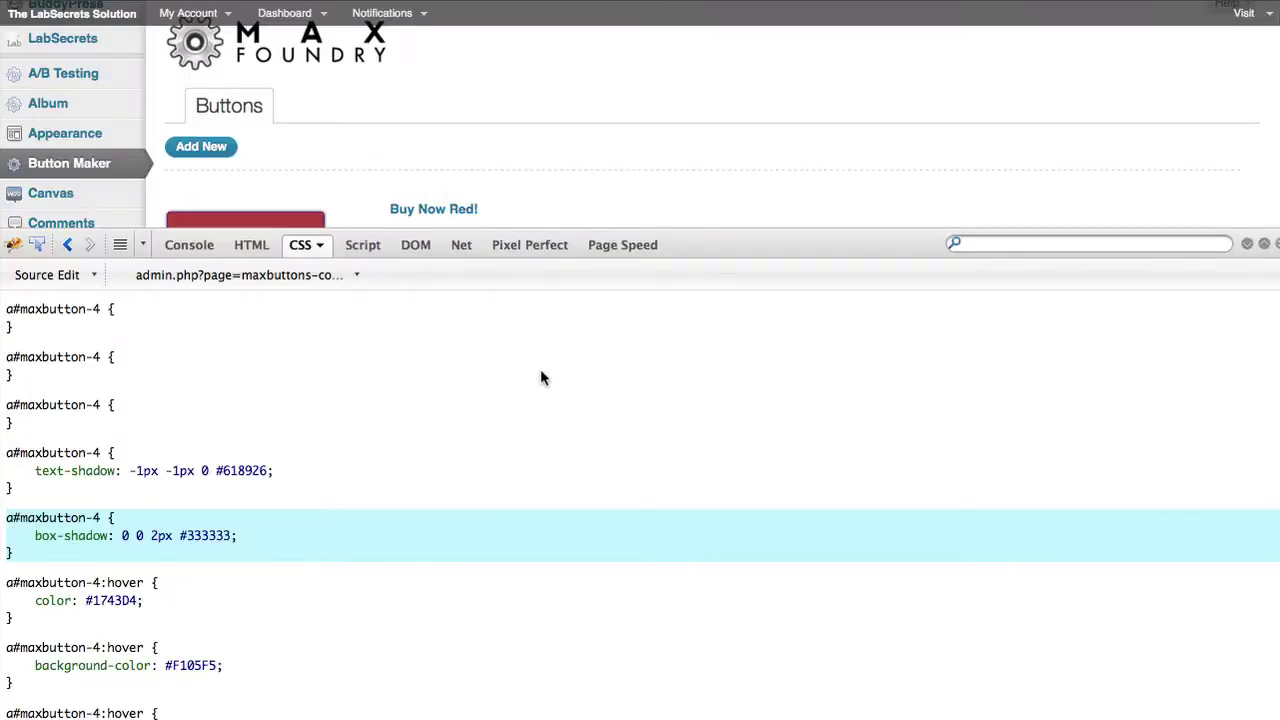
# Step: Select all the CSS in the button's stylesheet source, copy it, and close Firebug
pyautogui.scroll(-10, 512, 414)
pyautogui.scroll(-15, 512, 416)
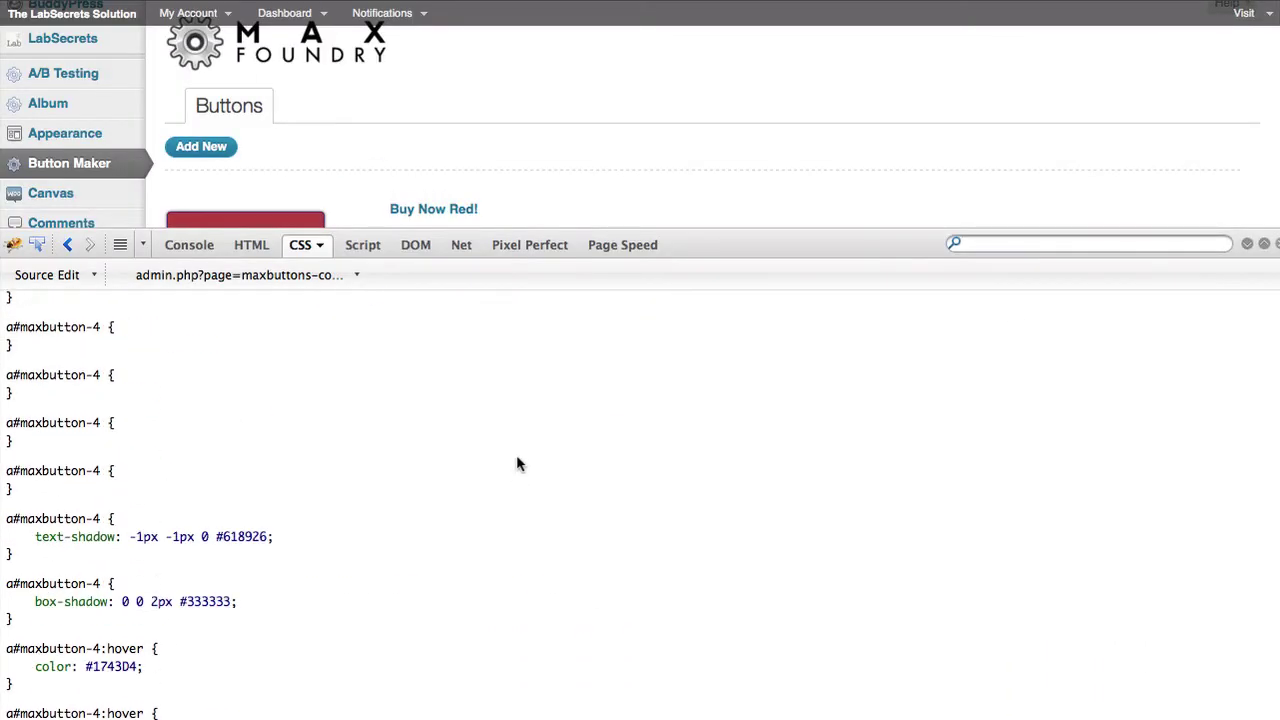
pyautogui.scroll(5, 517, 463)
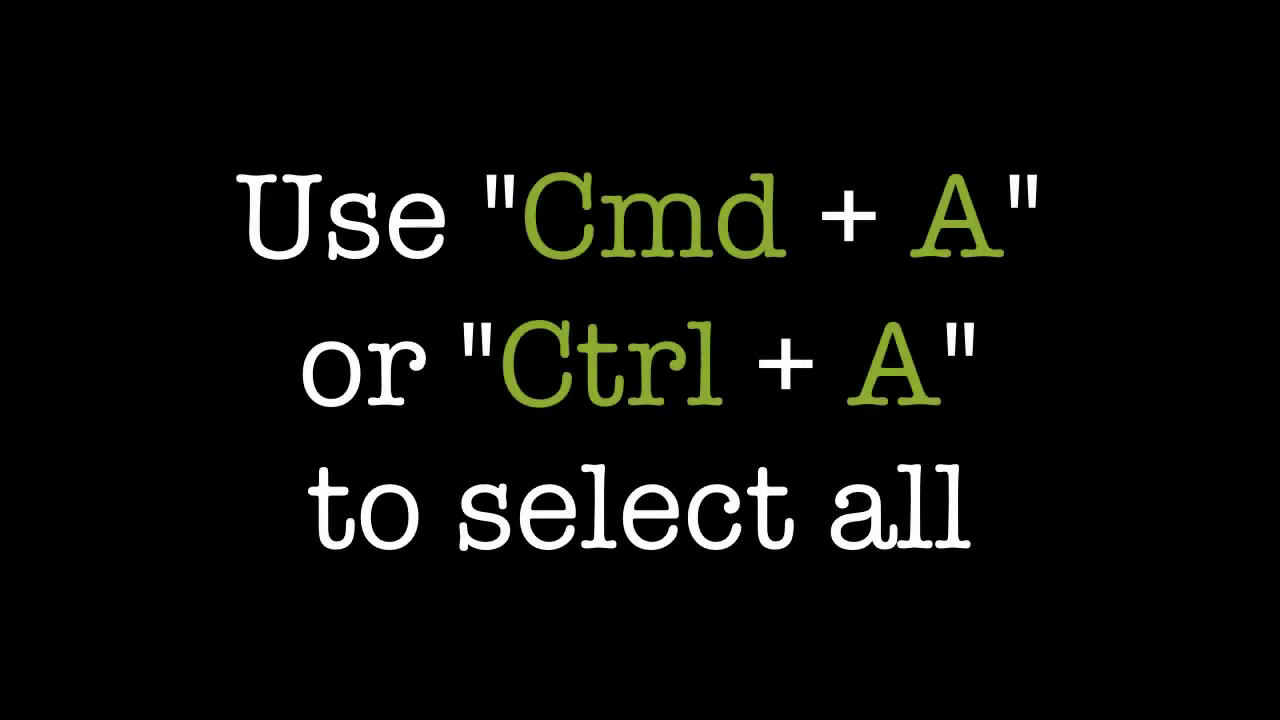
pyautogui.press('super+a')
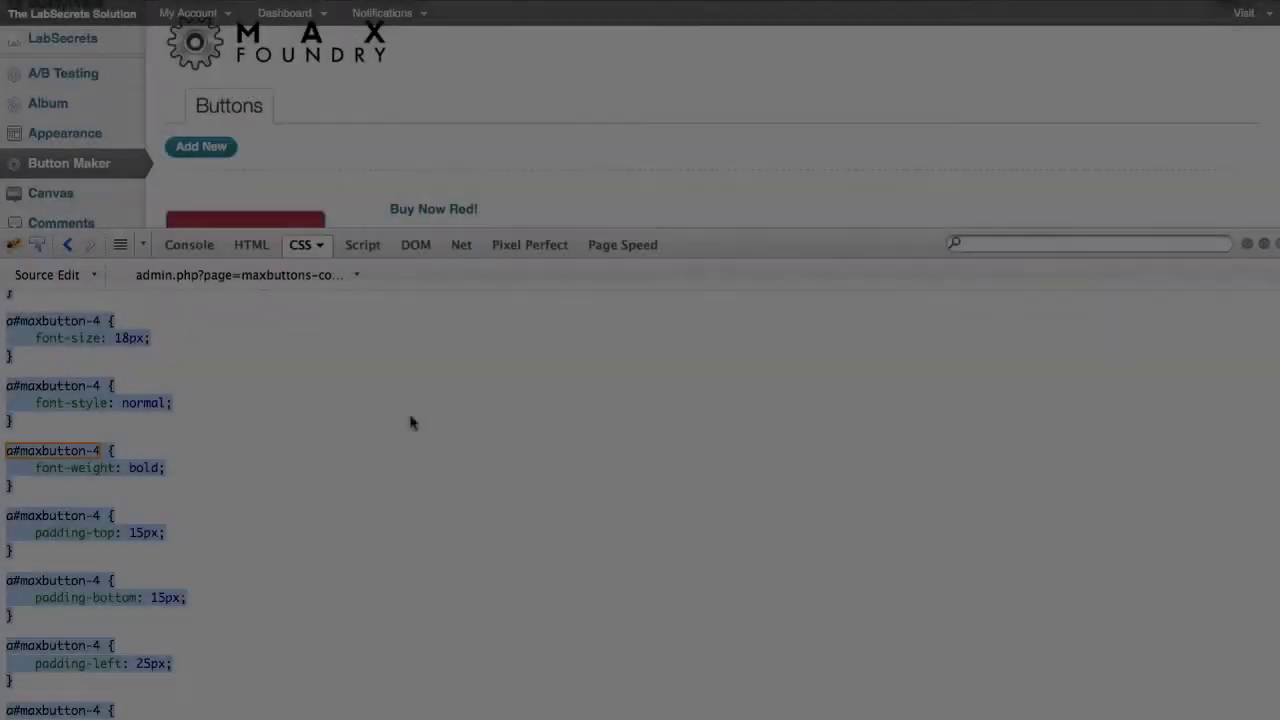
pyautogui.rightClick(91, 336)
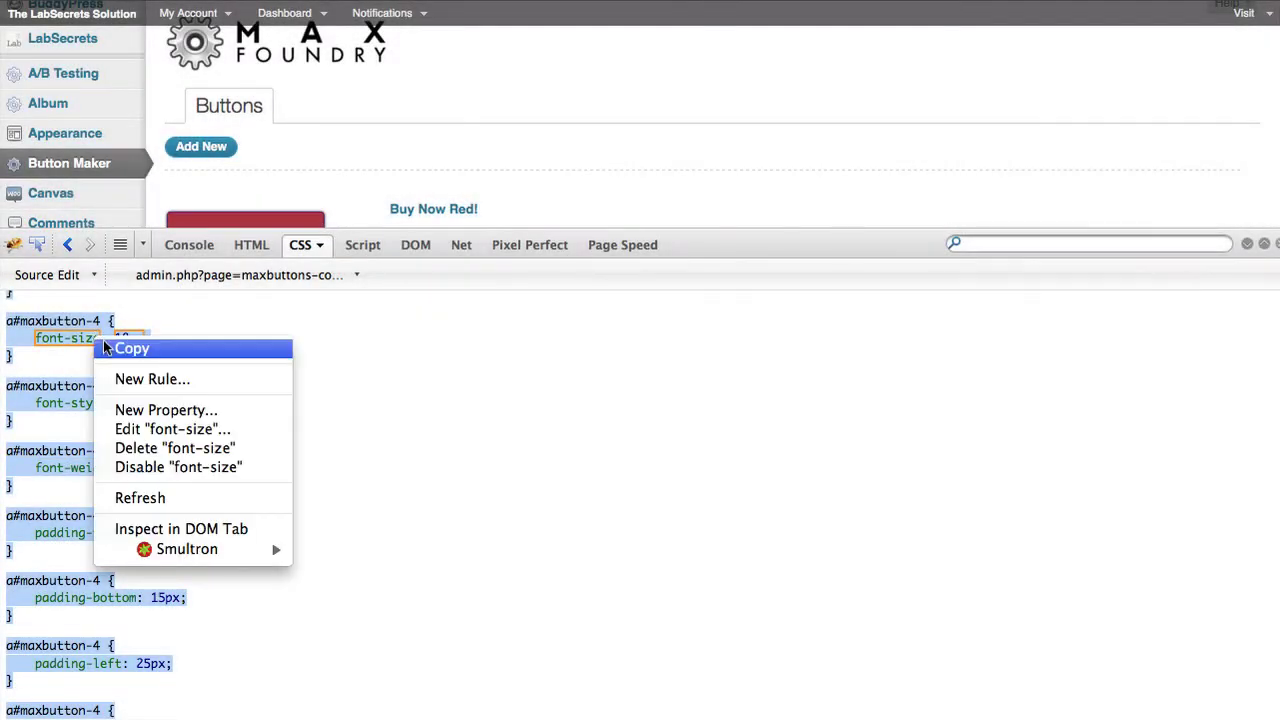
pyautogui.click(106, 348)
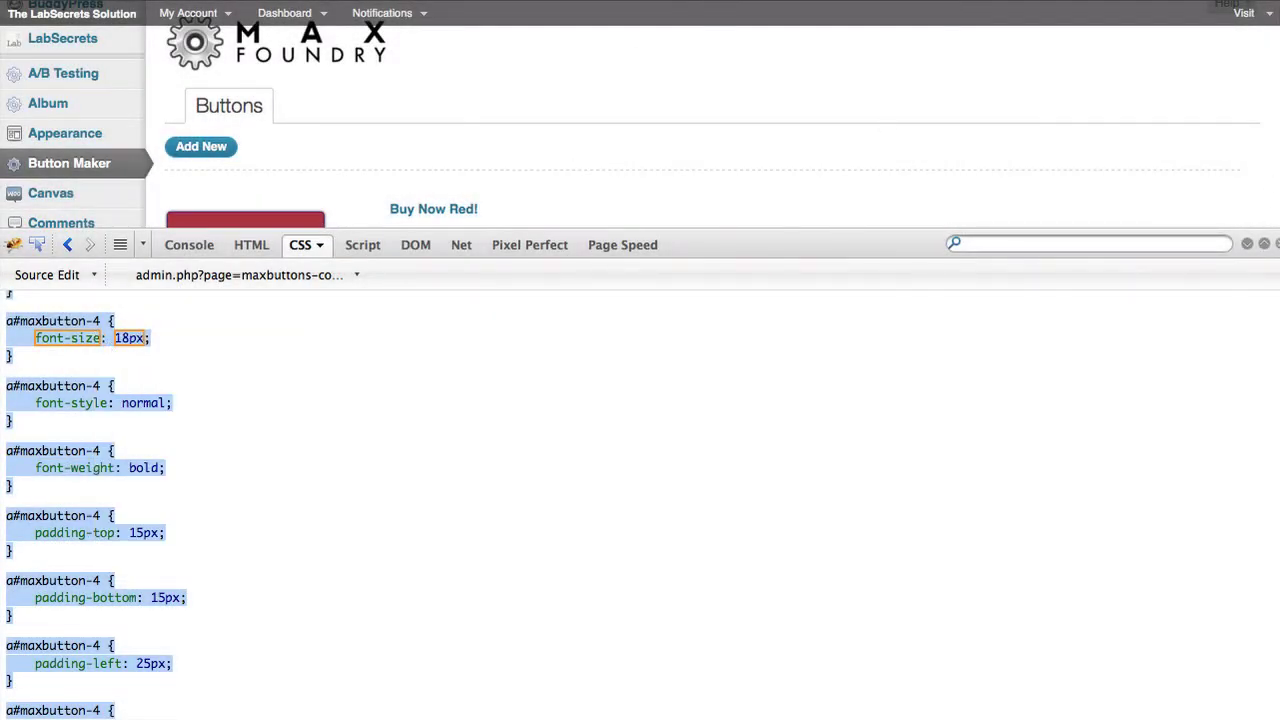
pyautogui.press('F12')
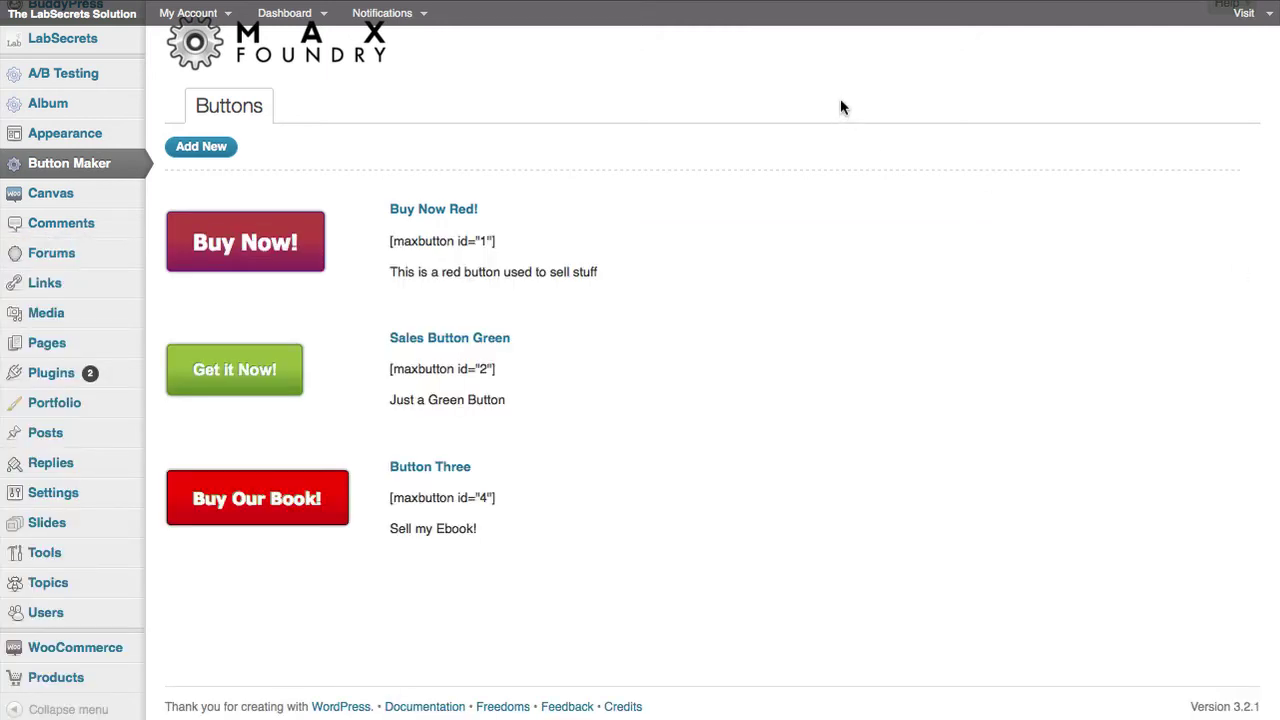
# Step: Open the LabSecrets V2 plugin's lab-style.css in the WordPress plugin editor
pyautogui.scroll(2, 840, 98)
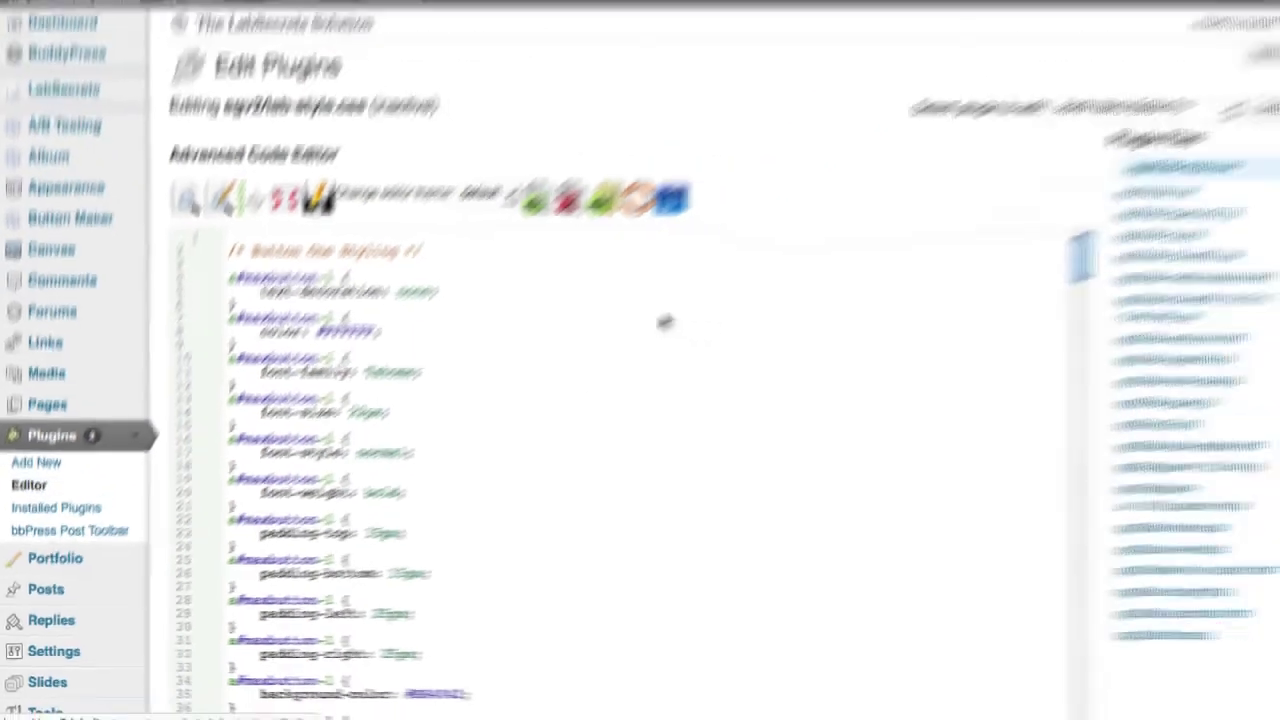
pyautogui.click(1110, 107)
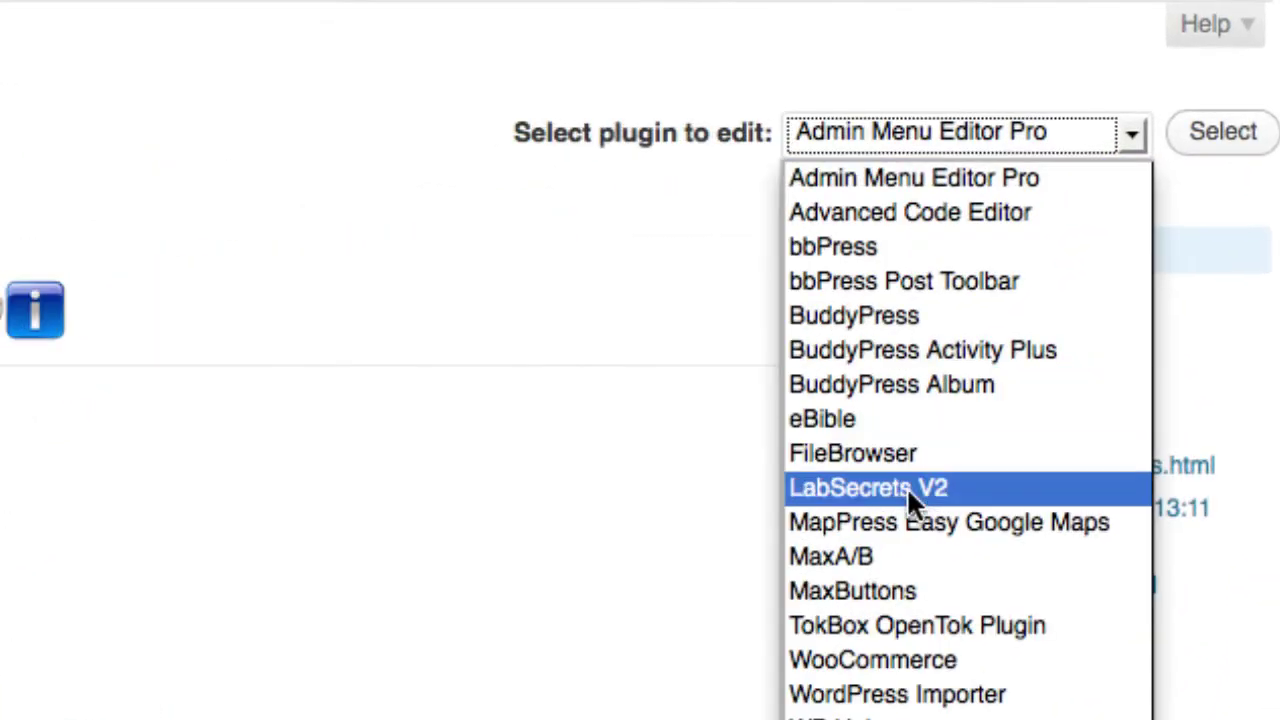
pyautogui.click(907, 488)
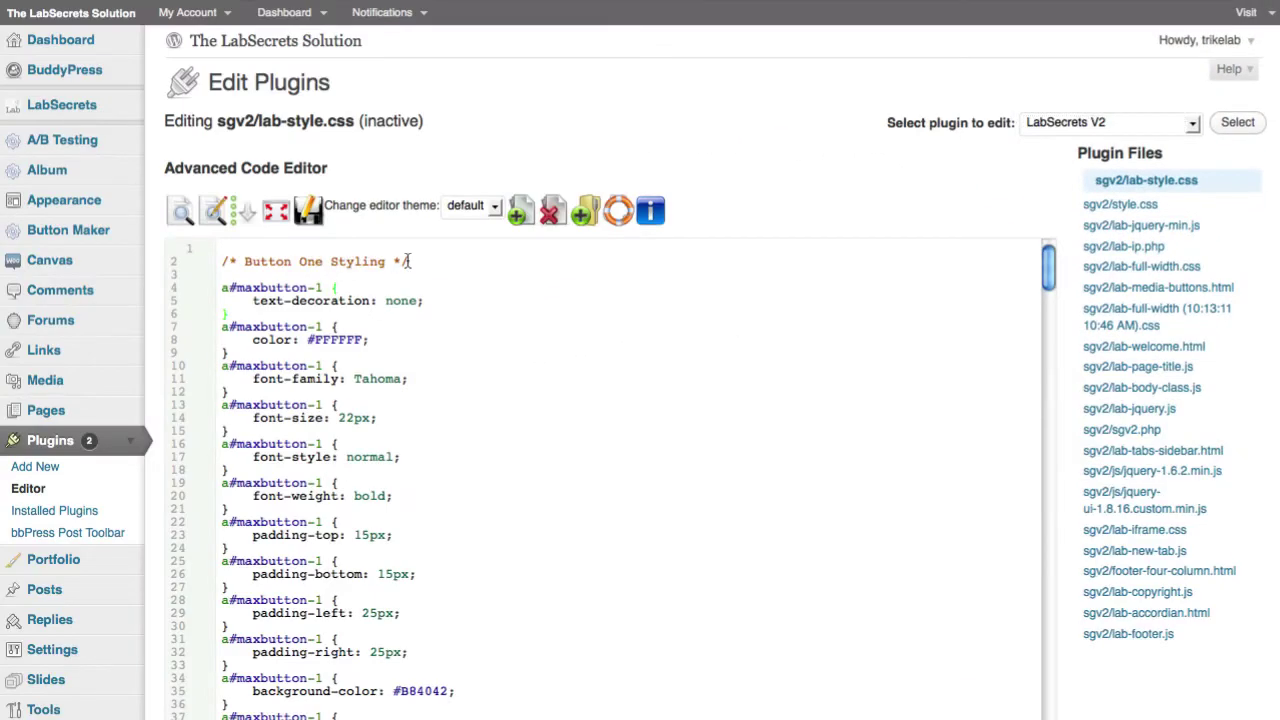
# Step: Insert blank lines above the Button One Styling comment and add the comment "/* Button Four Styling */" at the start of the file
pyautogui.moveTo(407, 261); pyautogui.dragTo(300, 250)
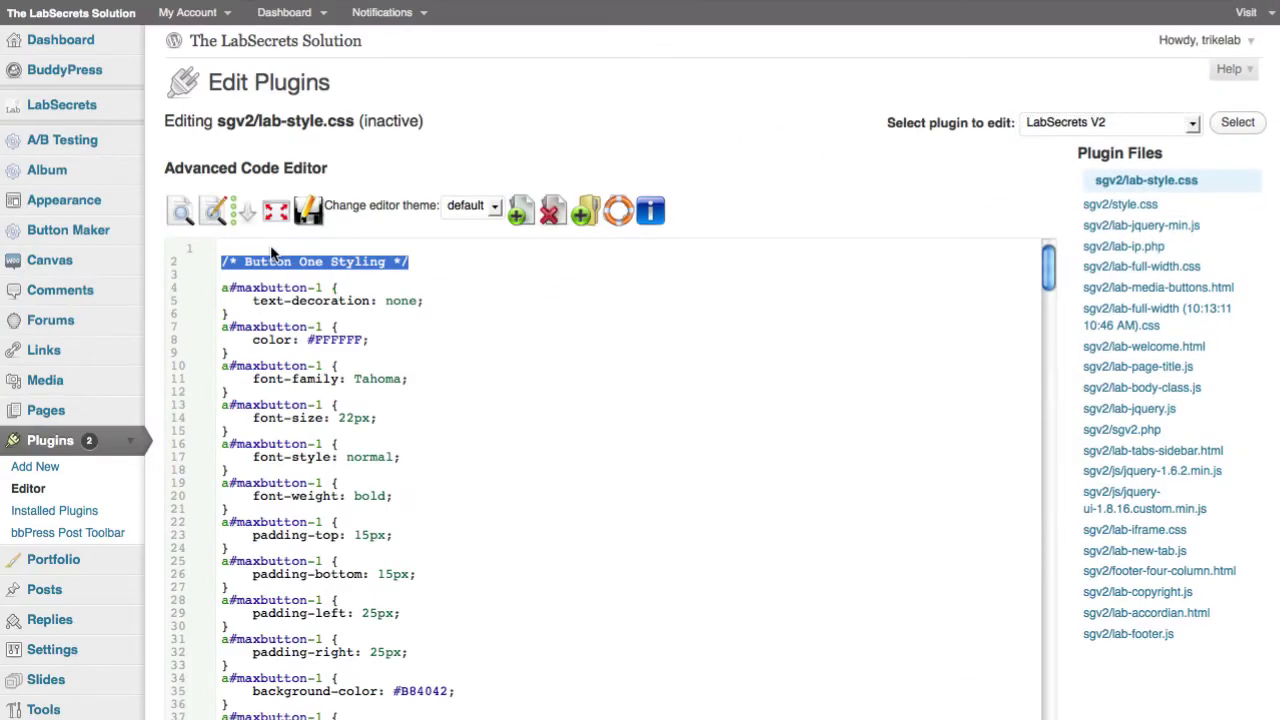
pyautogui.click(298, 251)
pyautogui.press('Return')
pyautogui.press('Return')
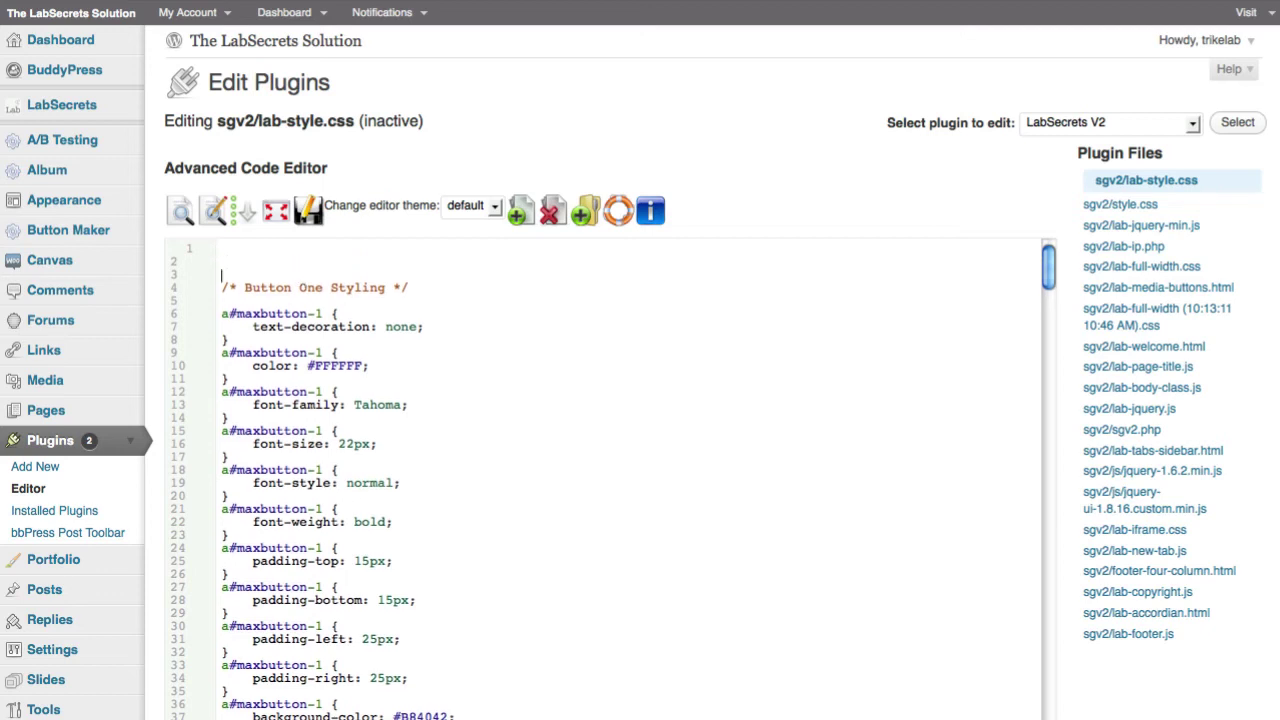
pyautogui.press('Up')
pyautogui.press('Up')
pyautogui.write('/* Button Four Styling */')
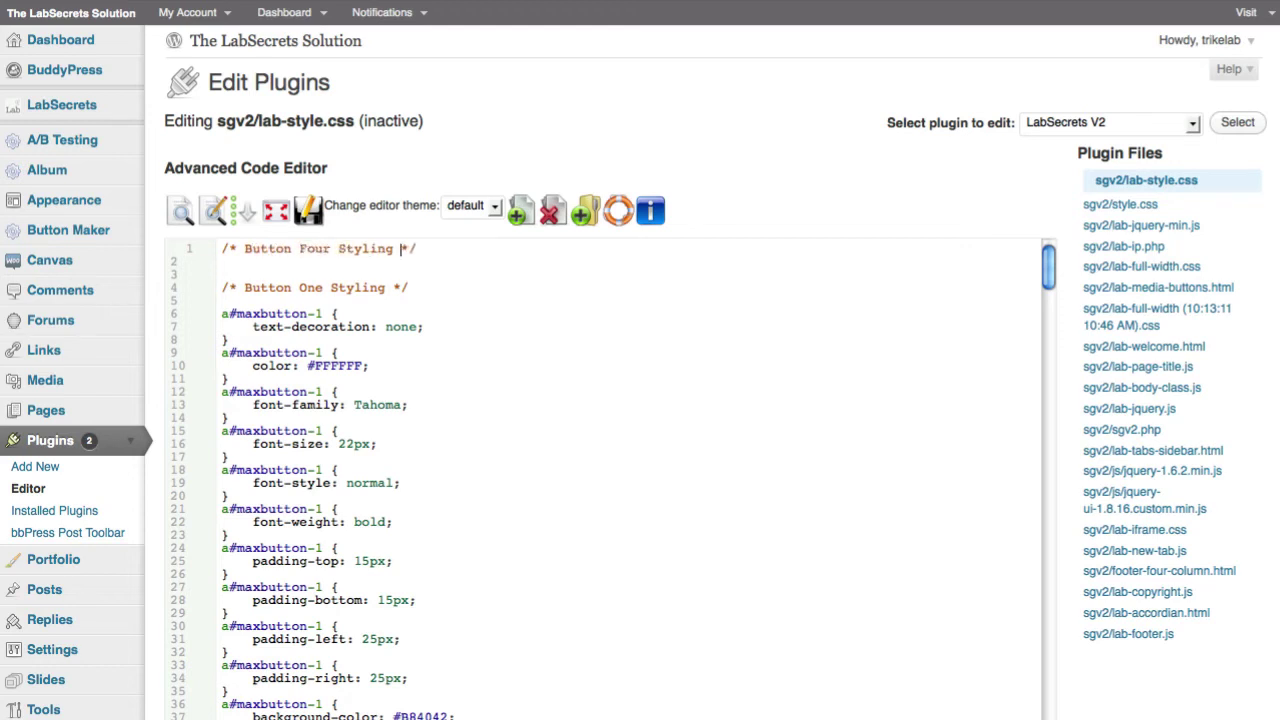
# Step: Paste the copied maxbutton-4 CSS rules below the Button Four Styling comment and update lab-style.css
pyautogui.press('Return')
pyautogui.press('Return')
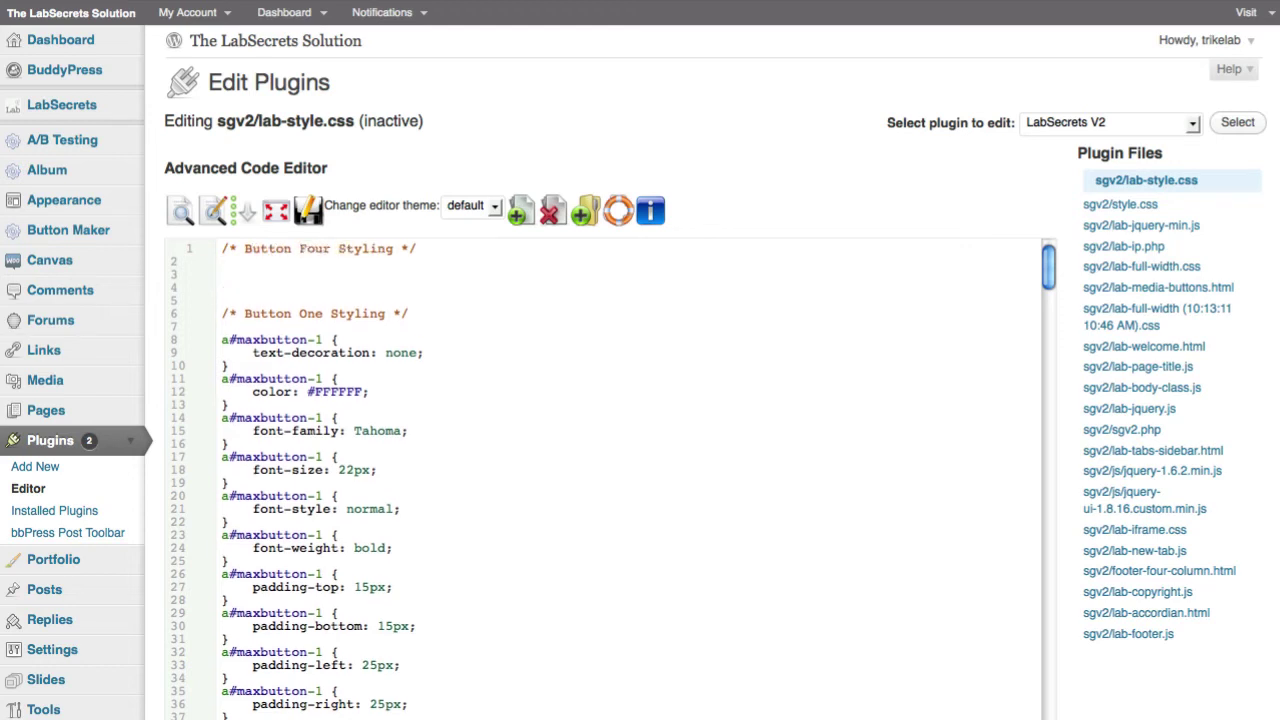
pyautogui.scroll(-15, 419, 375)
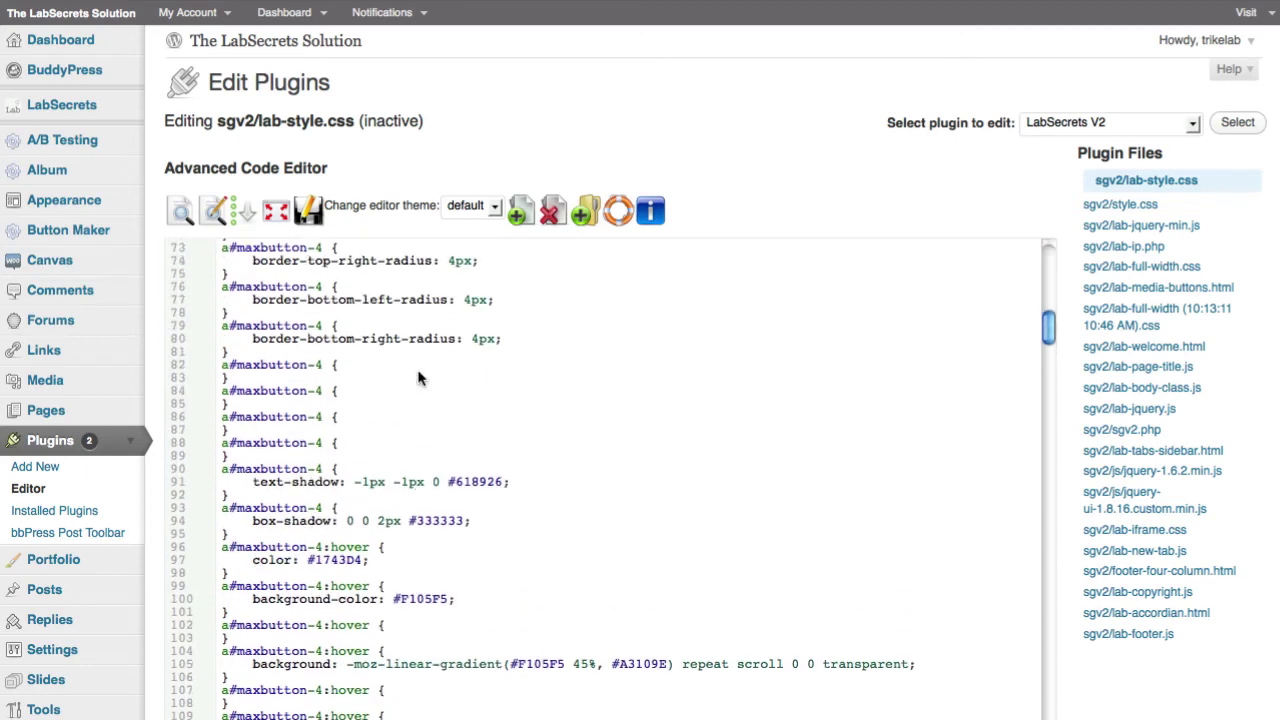
pyautogui.scroll(15, 419, 375)
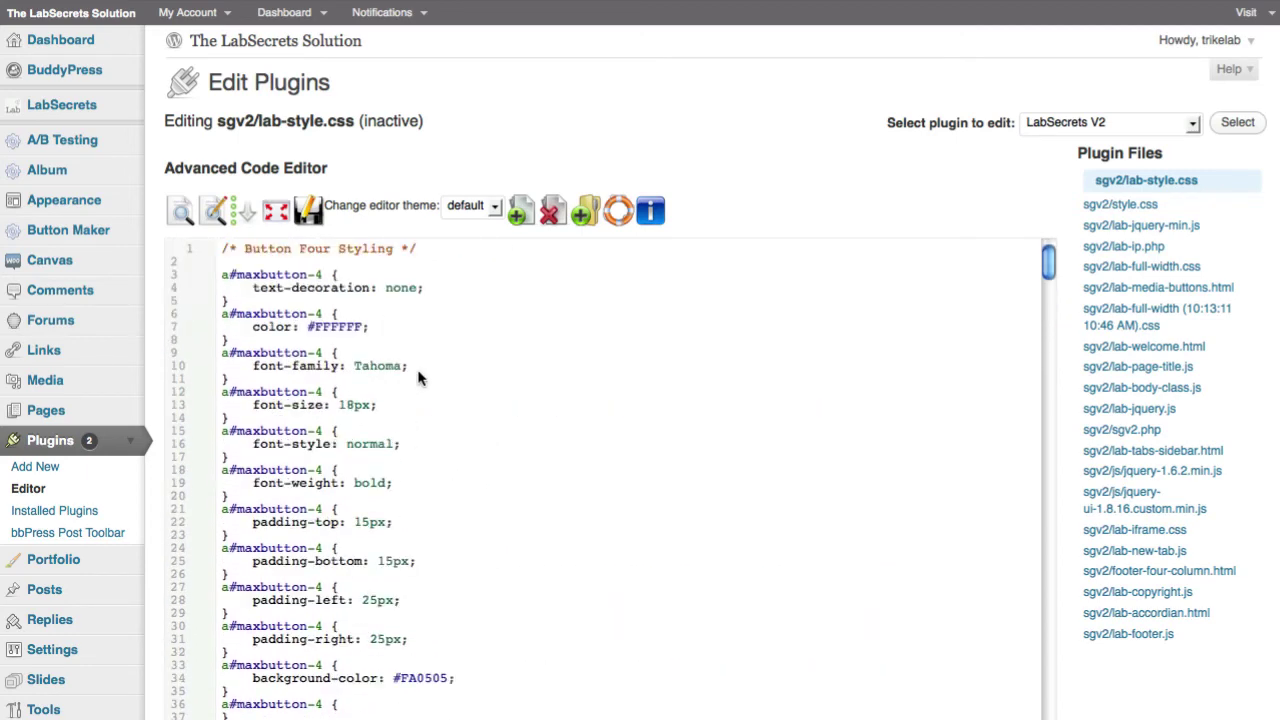
pyautogui.scroll(-5, 1109, 363)
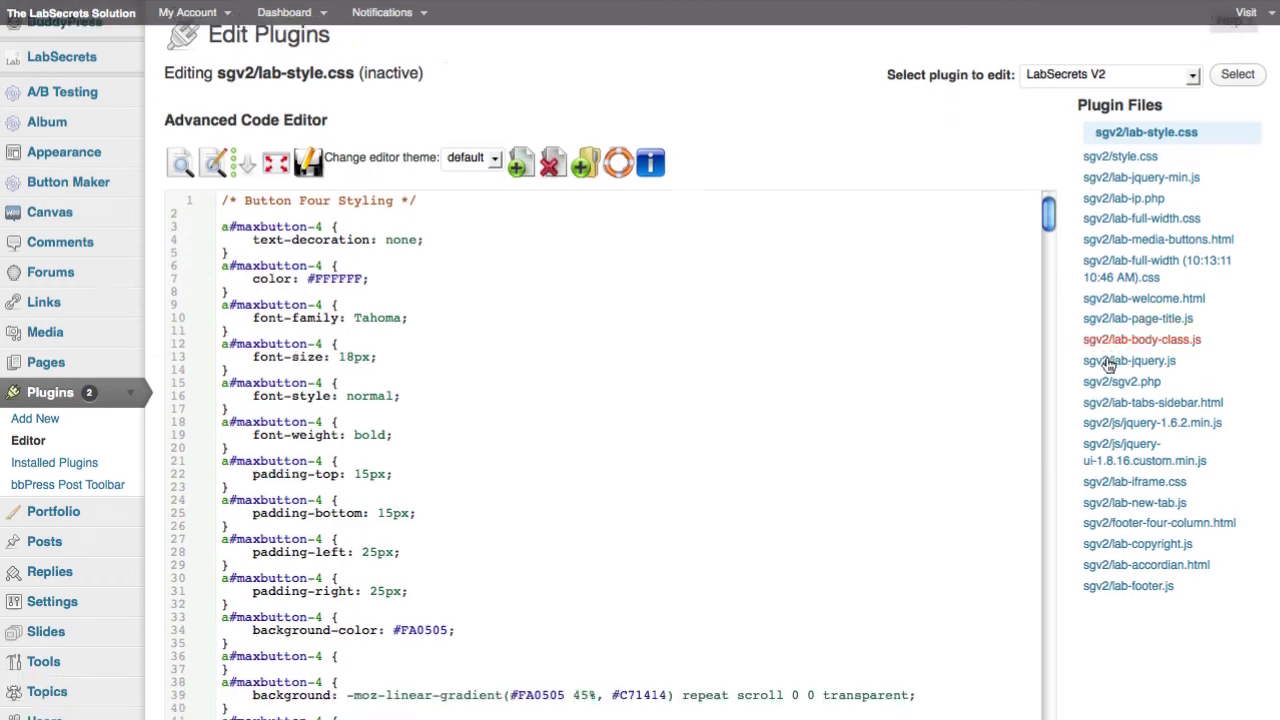
pyautogui.click(205, 633)
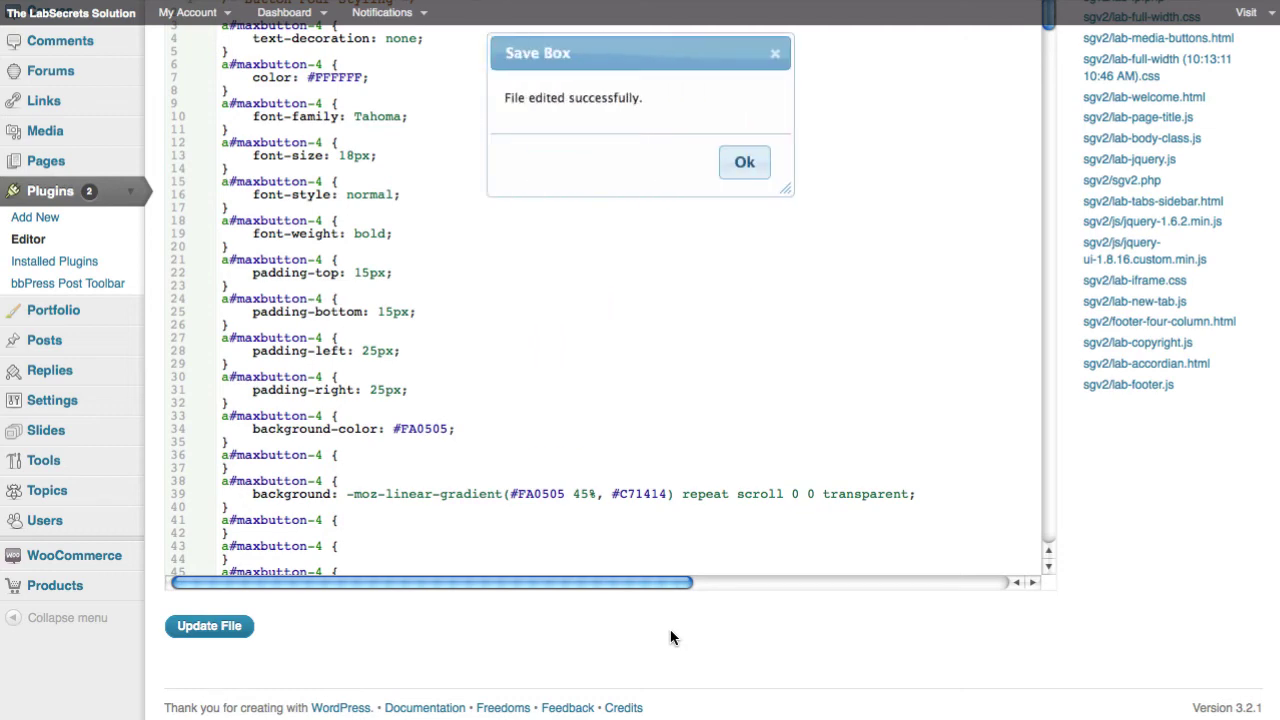
pyautogui.scroll(3, 1136, 594)
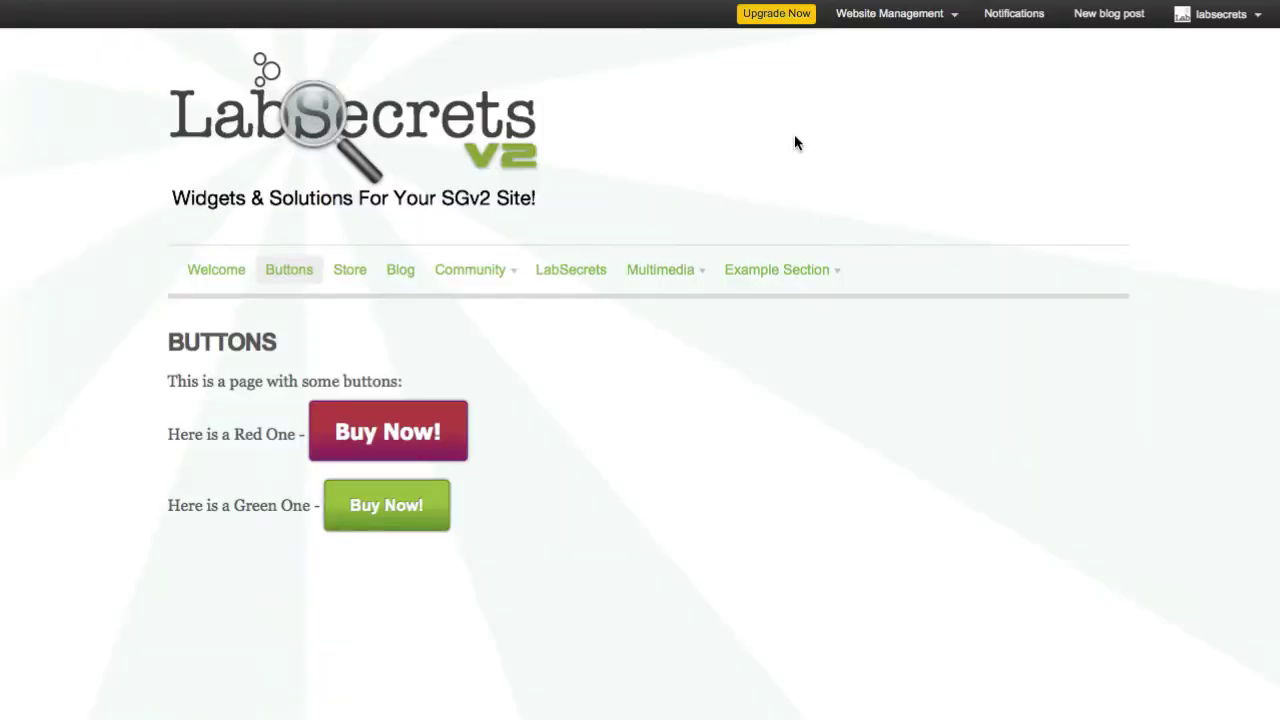
# Step: Switch to the LabSecrets SocialGO site, open its Site Builder and select the Buttons page
pyautogui.moveTo(1201, 14)
pyautogui.moveTo(943, 28)
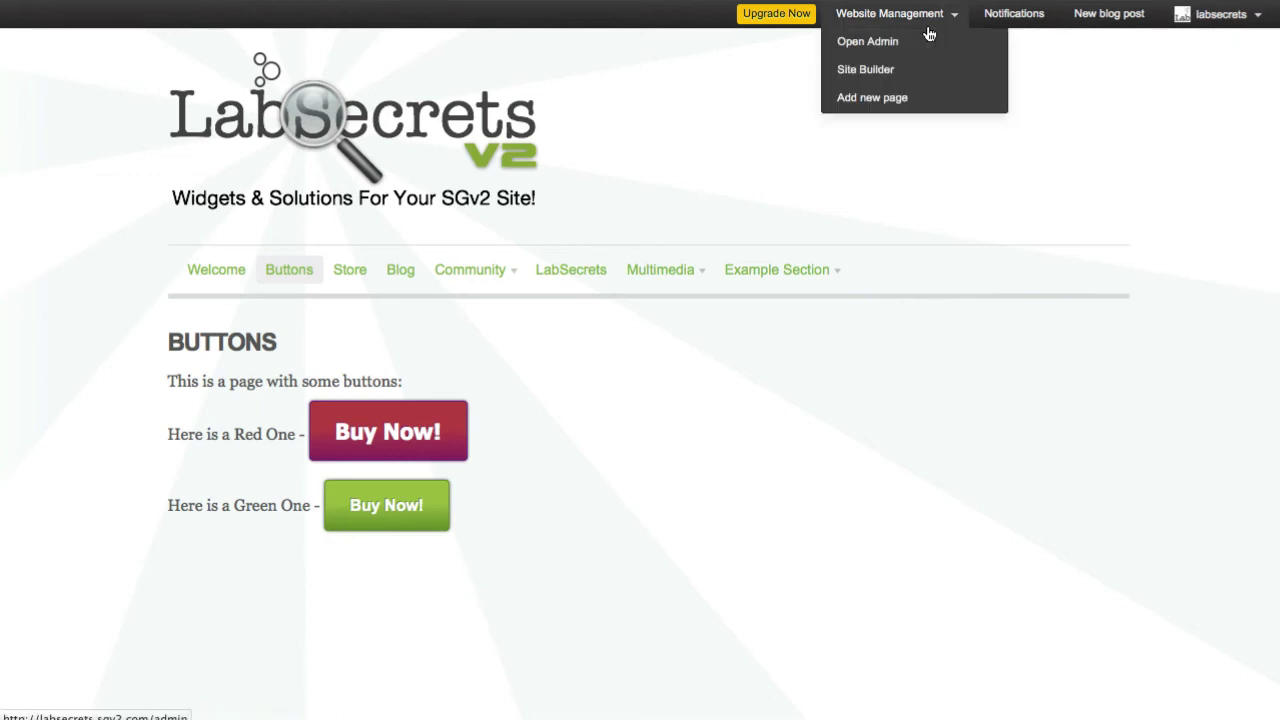
pyautogui.click(863, 72)
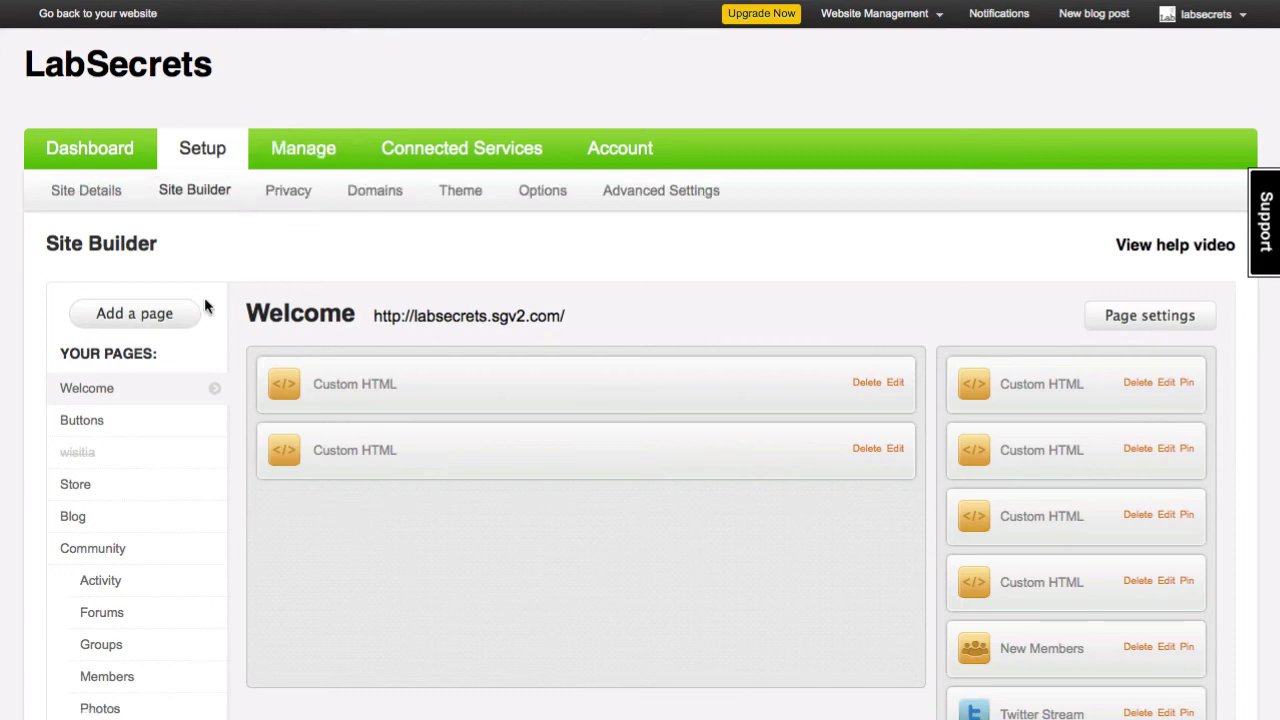
pyautogui.click(78, 420)
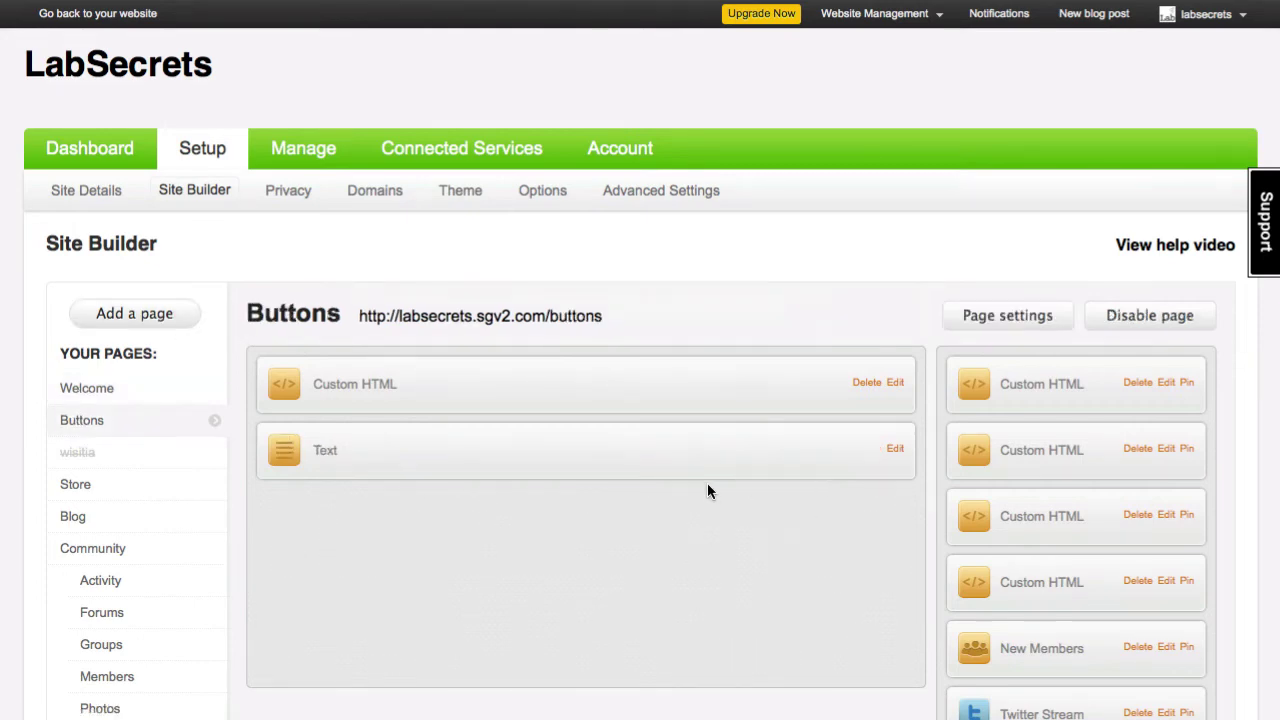
# Step: Look through the available components, open the Buttons page's Text component for editing and show its text as HTML source
pyautogui.scroll(-10, 611, 603)
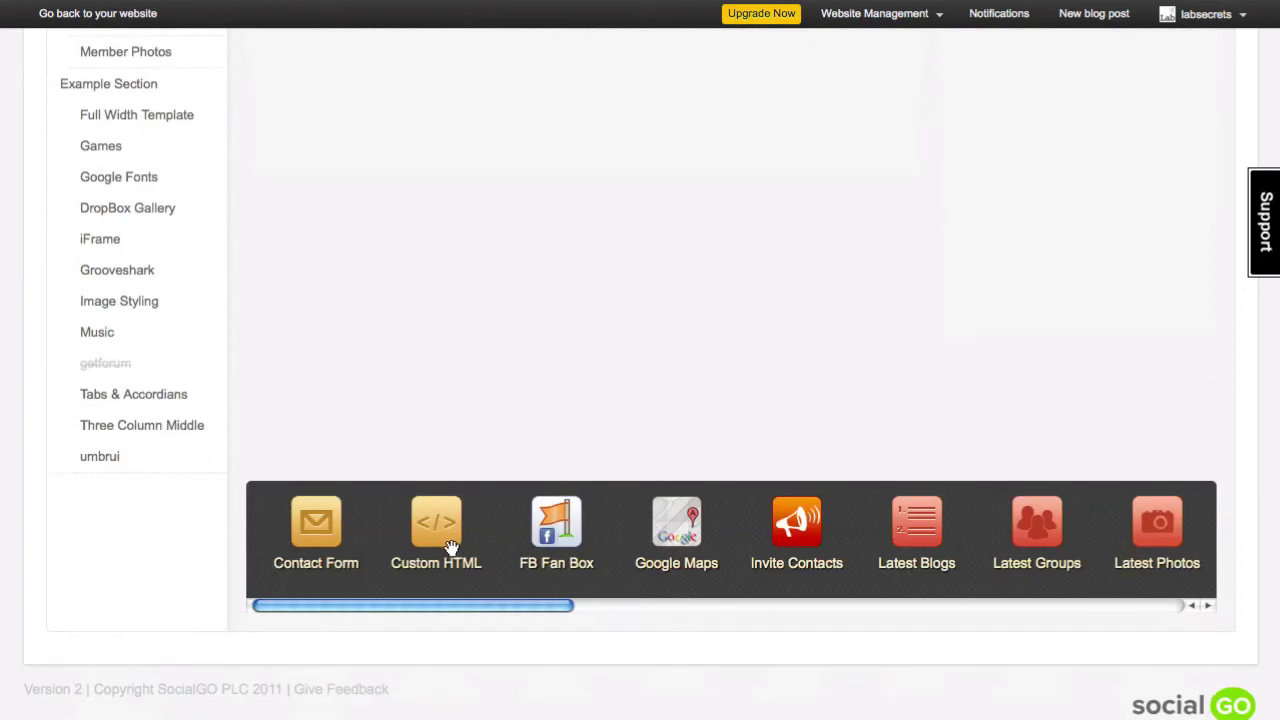
pyautogui.moveTo(531, 600); pyautogui.dragTo(1000, 642)
pyautogui.click(1003, 526)
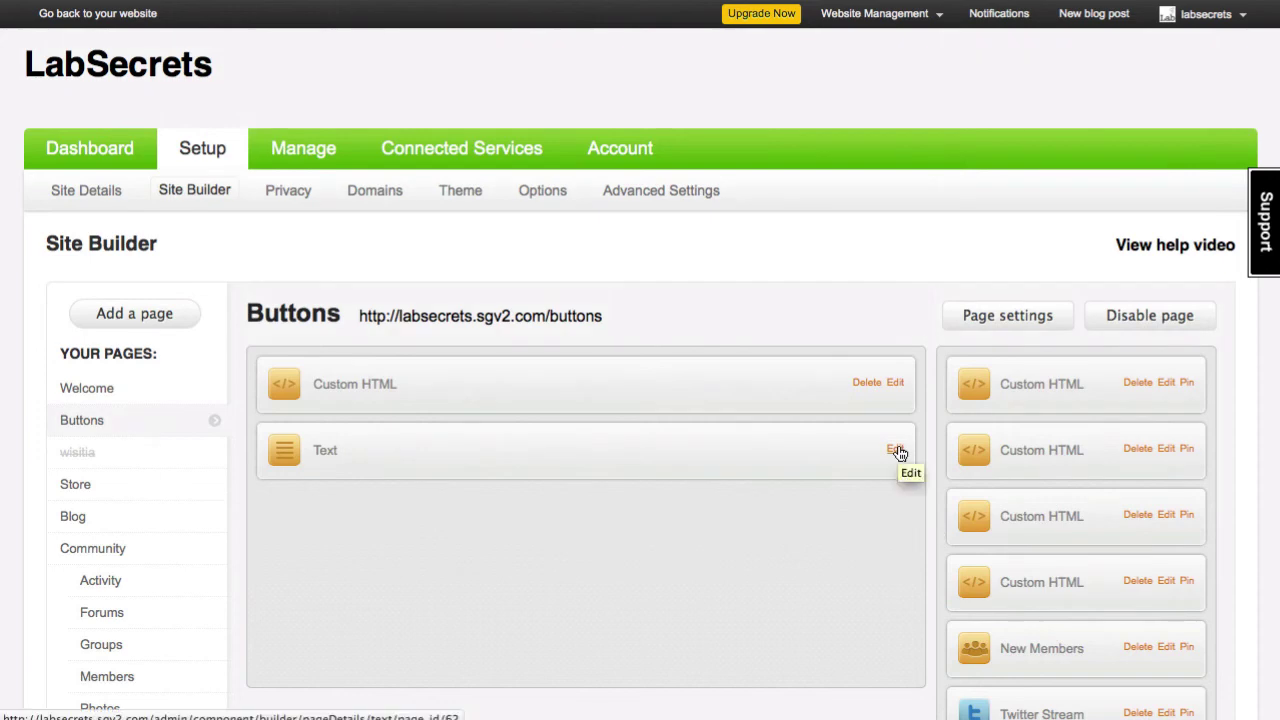
pyautogui.click(895, 451)
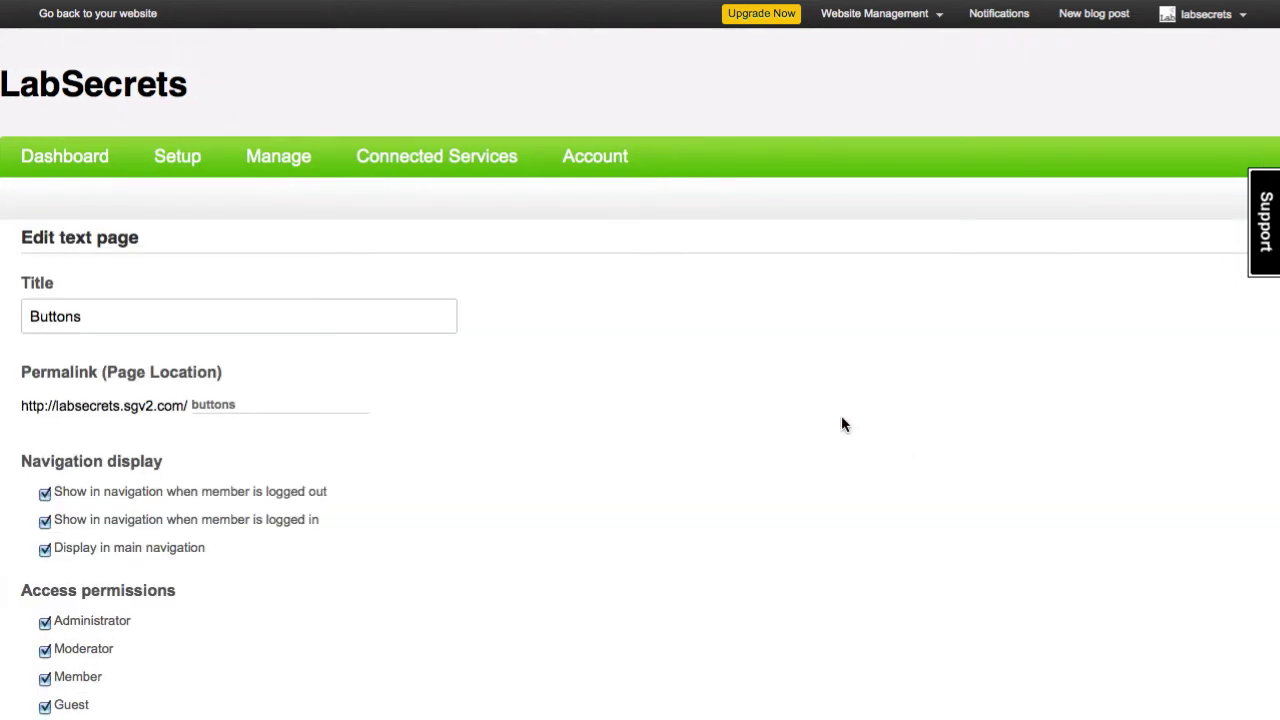
pyautogui.scroll(-10, 841, 425)
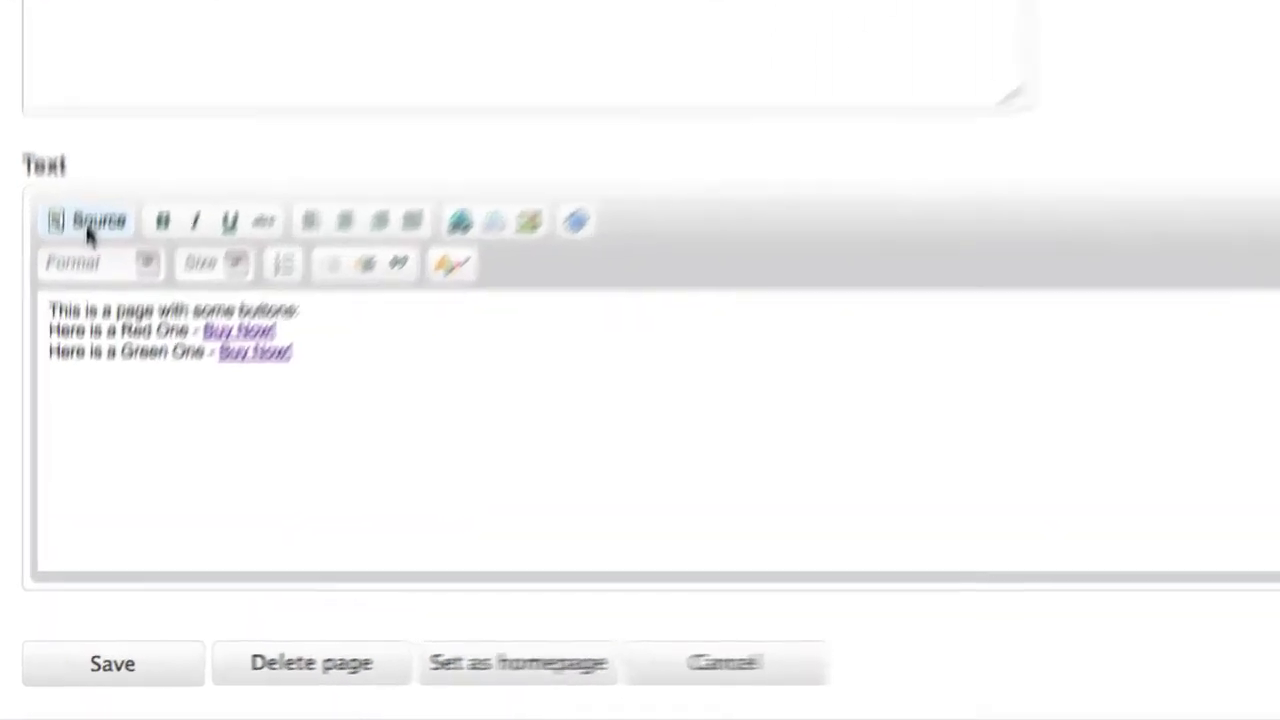
pyautogui.click(68, 361)
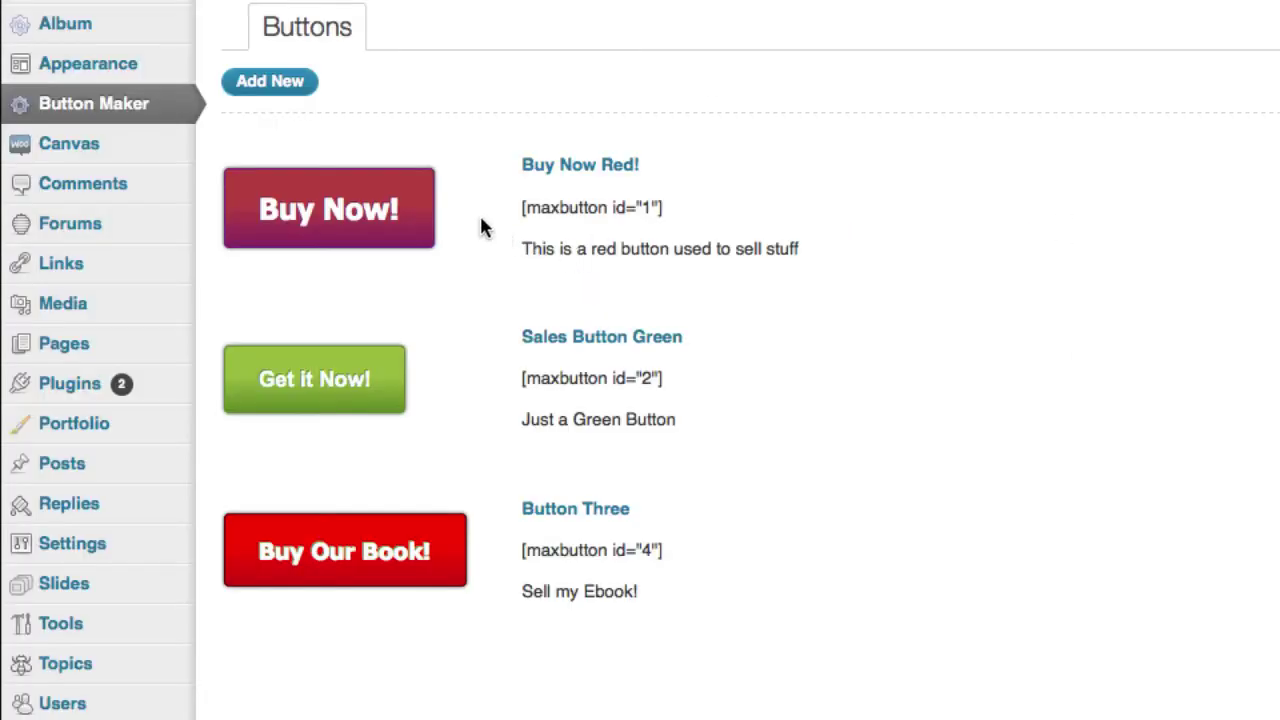
# Step: Switch to the Button Maker list, inspect the "Buy Now!" button and copy the HTML of its maxbutton-1 link
pyautogui.rightClick(412, 211)
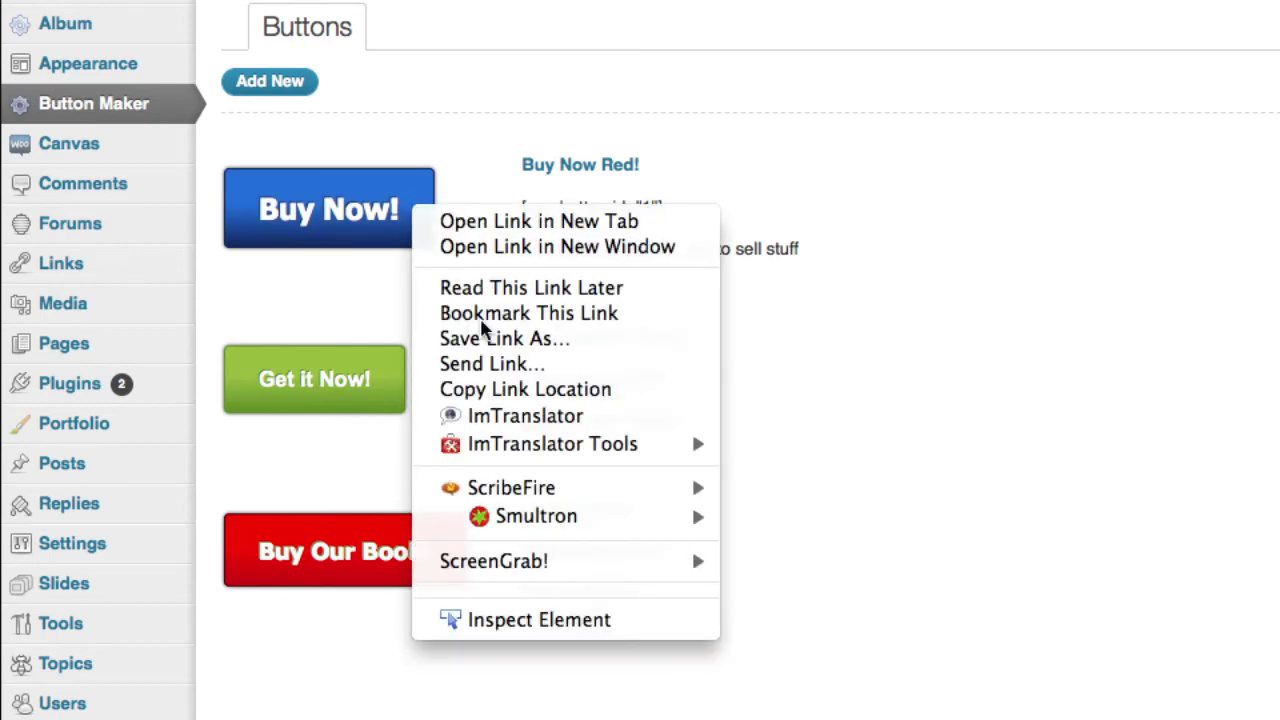
pyautogui.click(500, 619)
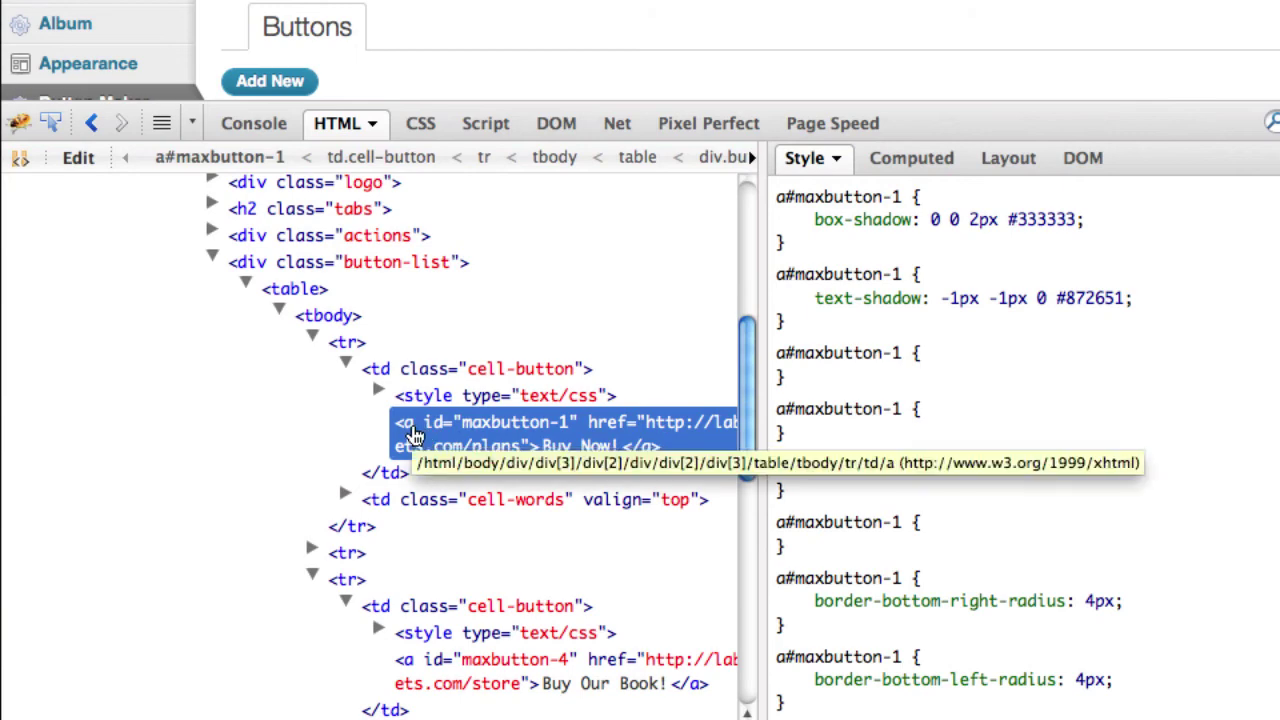
pyautogui.rightClick(413, 436)
pyautogui.click(440, 443)
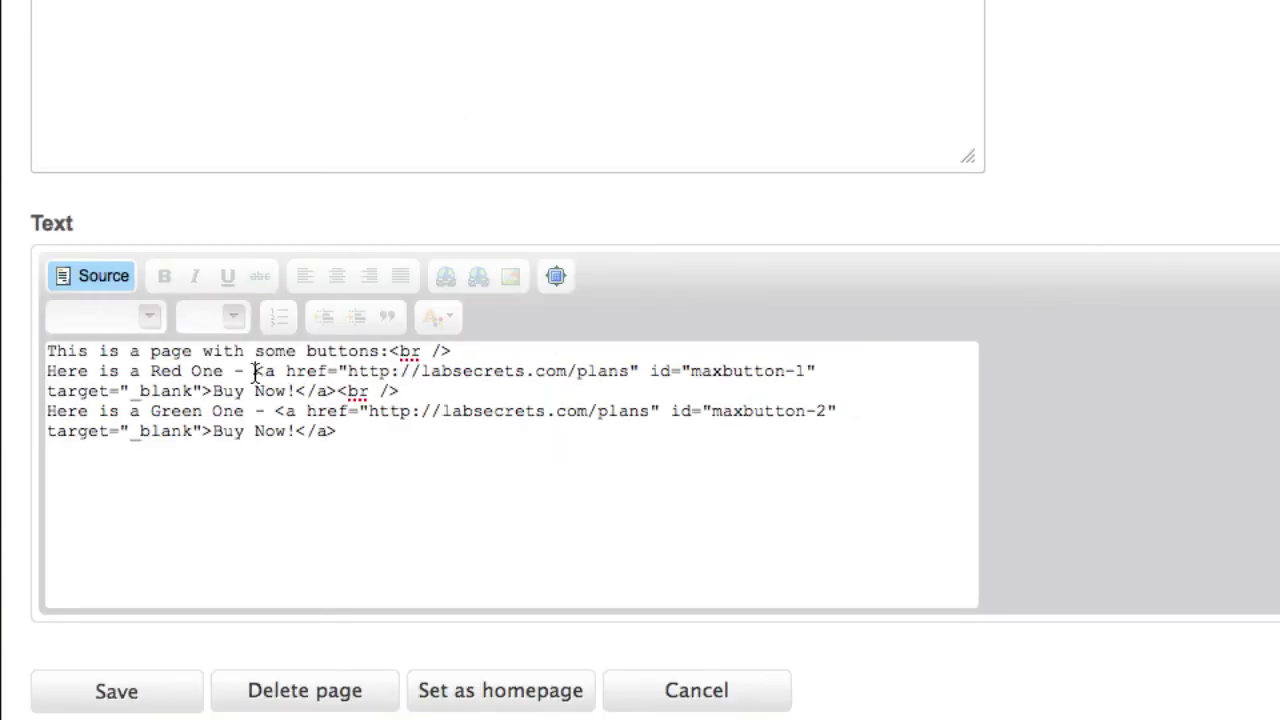
# Step: Replace the Red One link code in the page source with the copied maxbutton-1 HTML and save the page
pyautogui.moveTo(255, 371); pyautogui.dragTo(400, 391)
pyautogui.rightClick(389, 378)
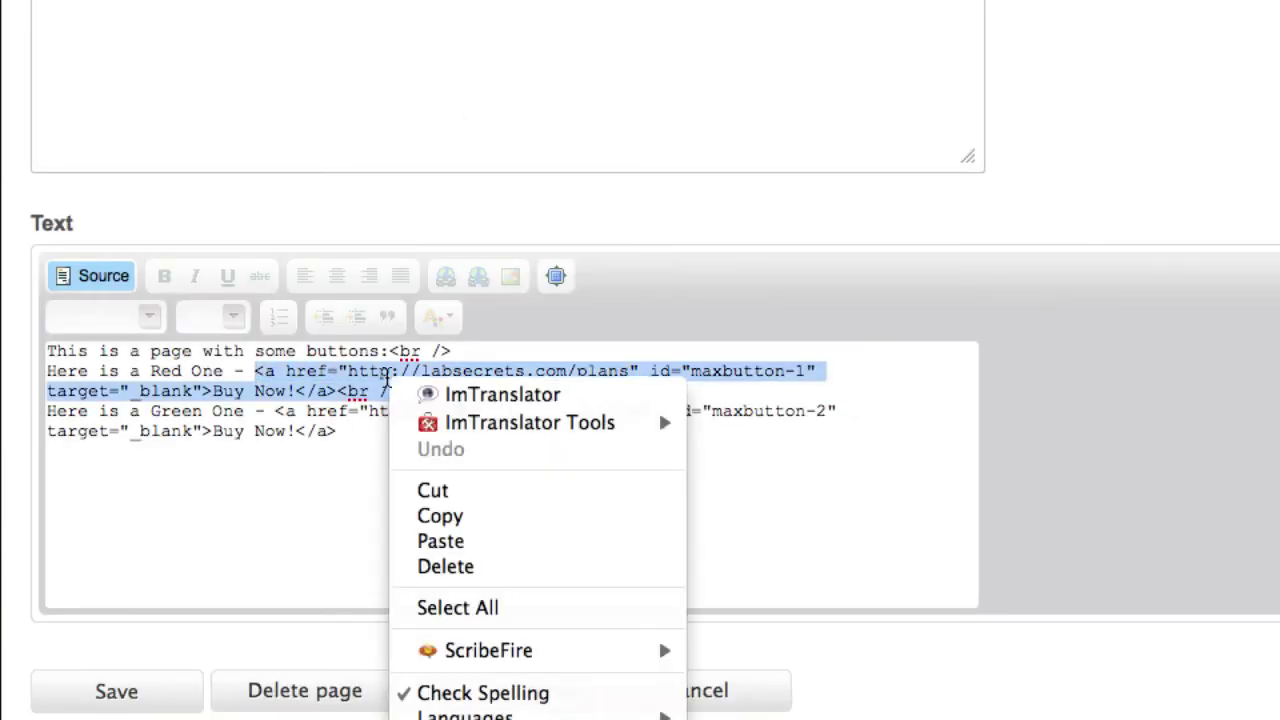
pyautogui.click(511, 543)
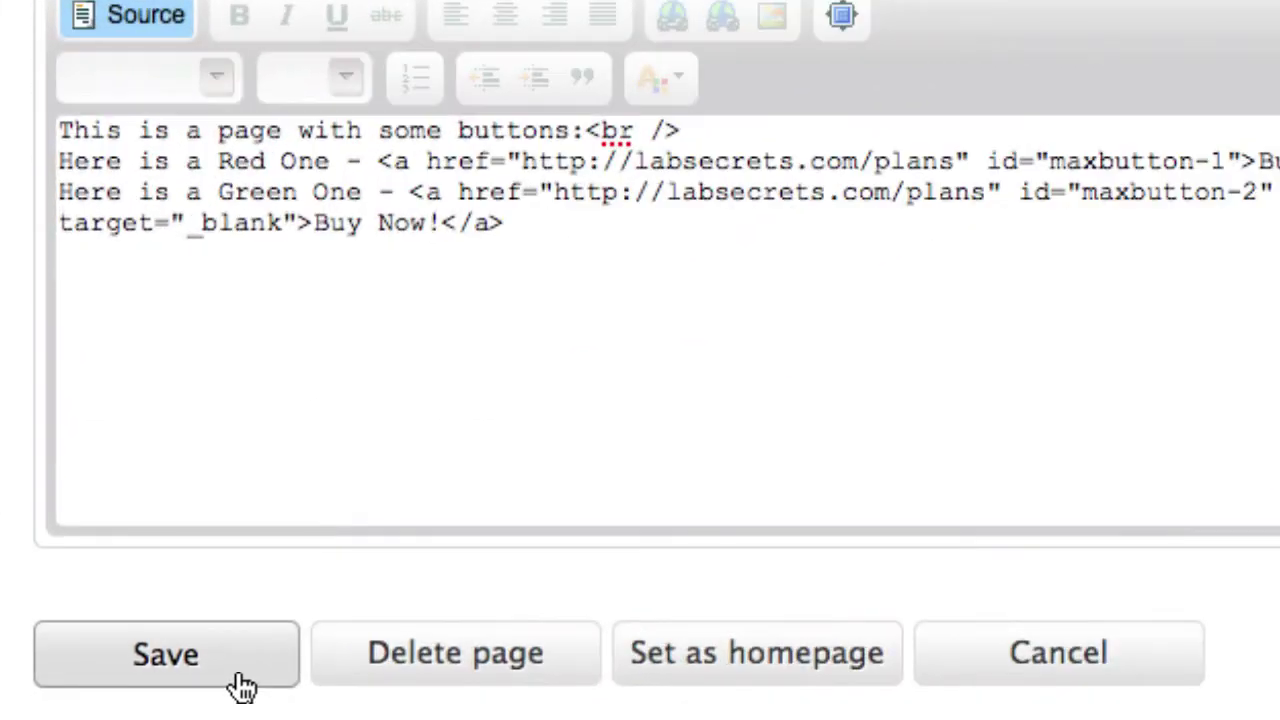
pyautogui.click(237, 675)
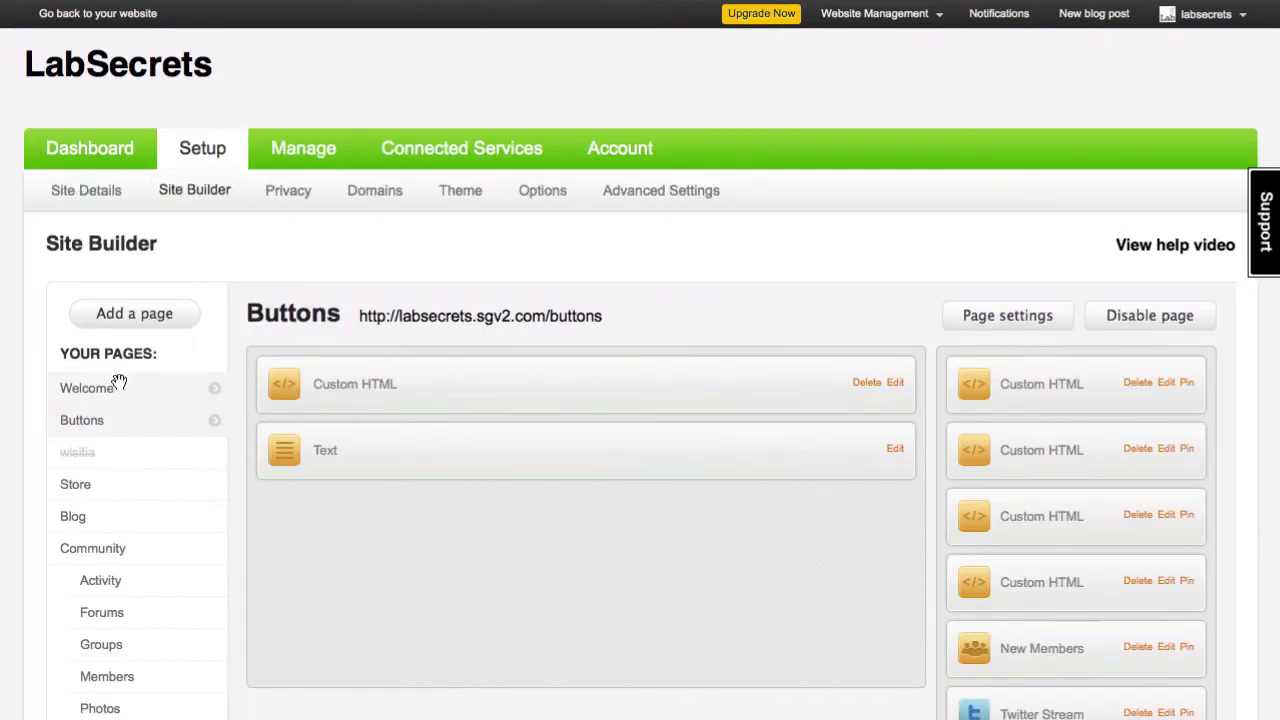
# Step: Add a Custom HTML component below the existing ones in the Welcome page's main column
pyautogui.click(116, 386)
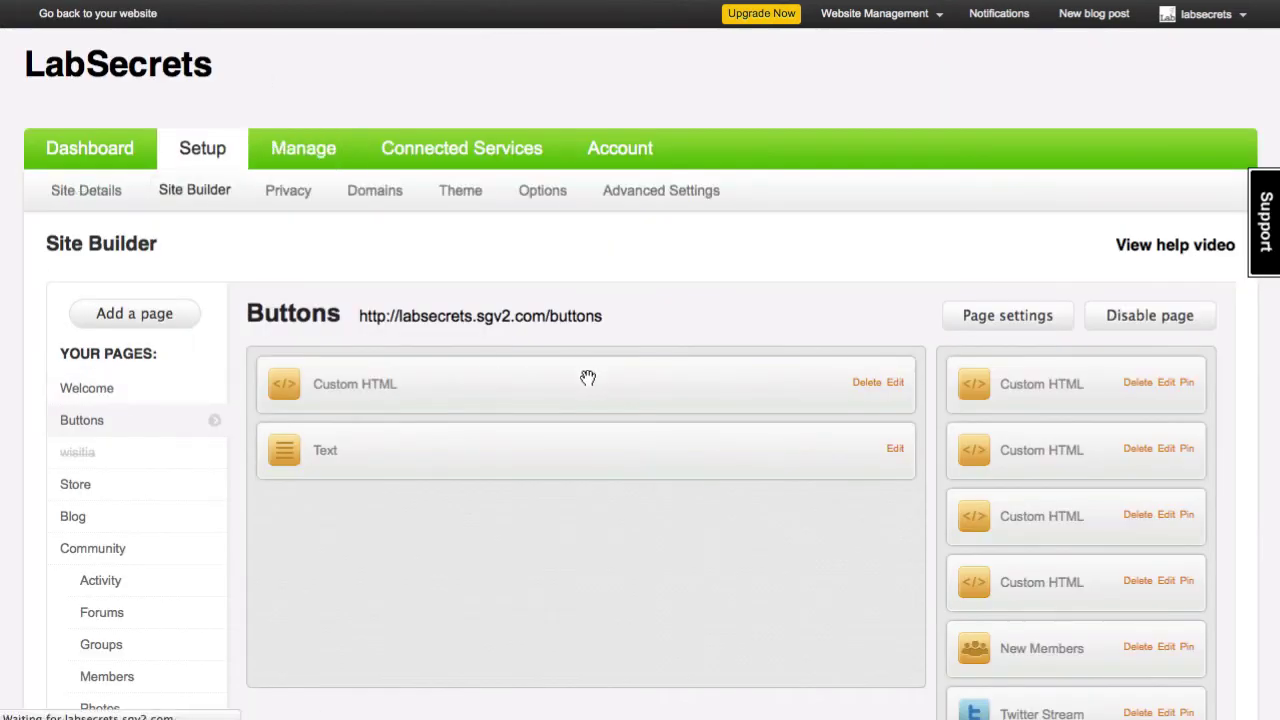
pyautogui.scroll(-5, 636, 518)
pyautogui.scroll(-3, 545, 510)
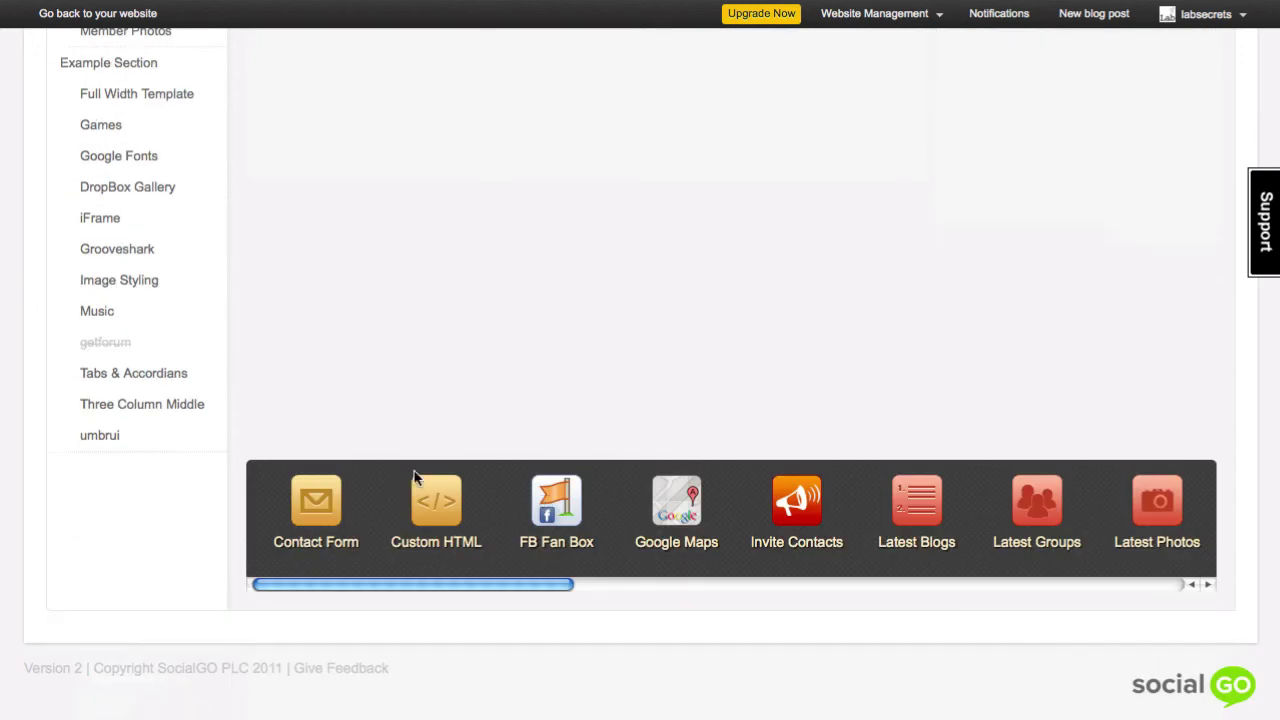
pyautogui.moveTo(442, 498); pyautogui.dragTo(456, 290)
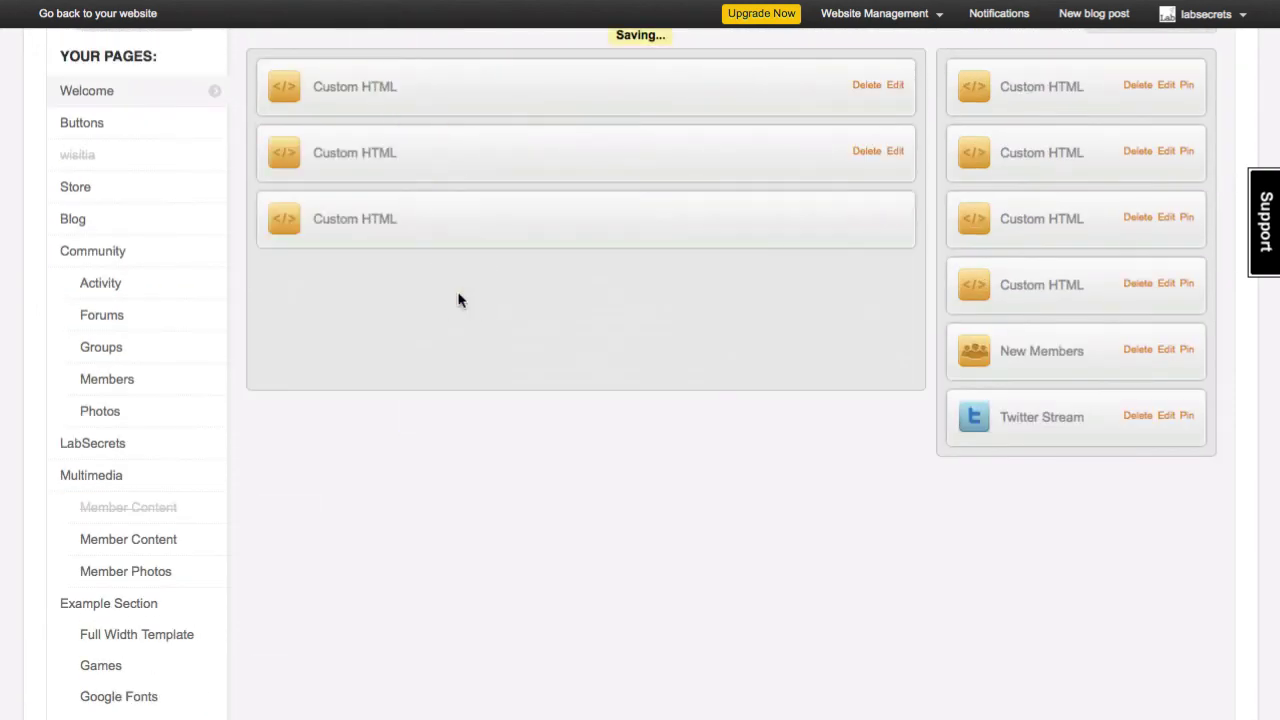
# Step: Enter "This is button one:" in the new Custom HTML component, paste the maxbutton-1 link code two lines below, and save
pyautogui.click(900, 218)
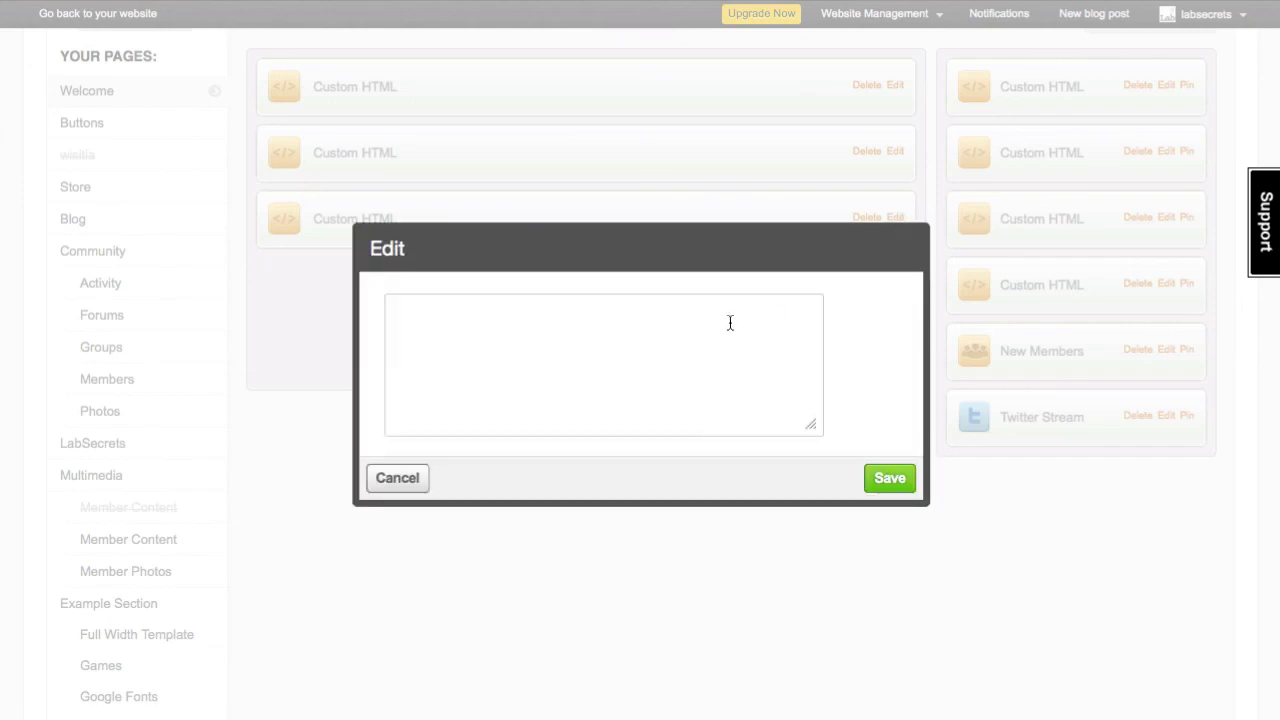
pyautogui.click(676, 327)
pyautogui.write('This is button one')
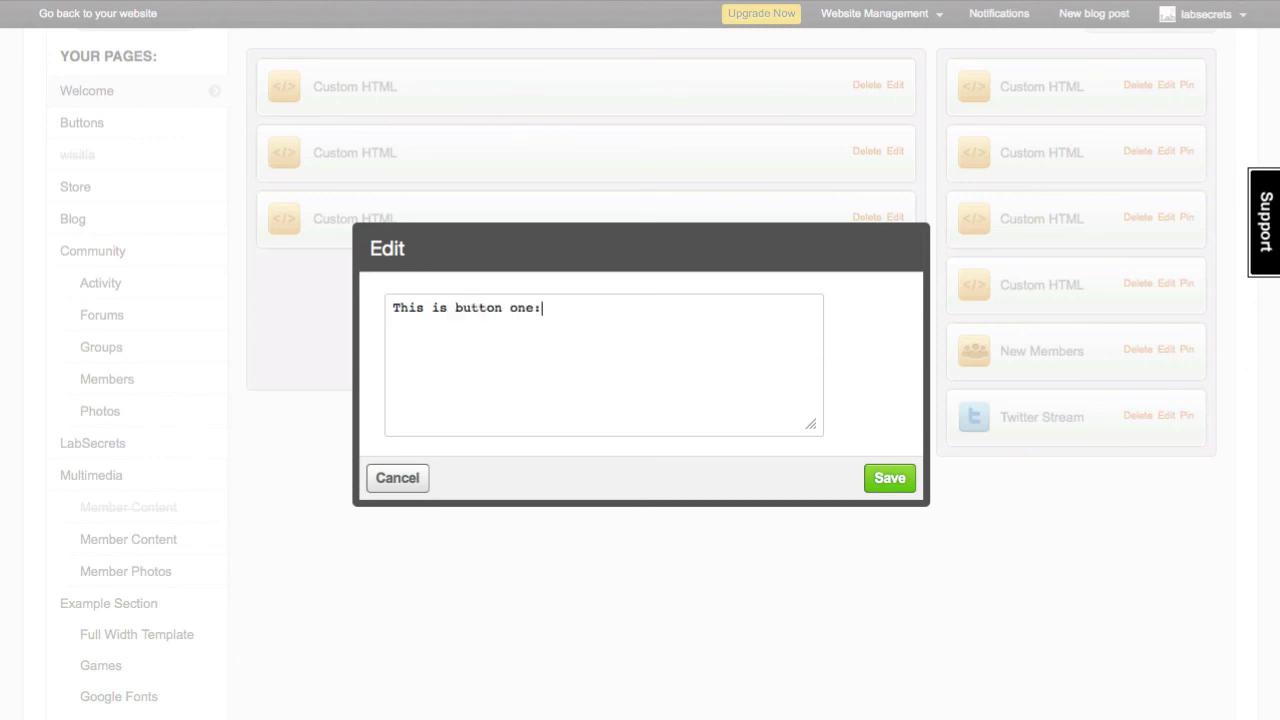
pyautogui.write(':')
pyautogui.press('Return')
pyautogui.press('Return')
pyautogui.hotkey('ctrl', 'v')
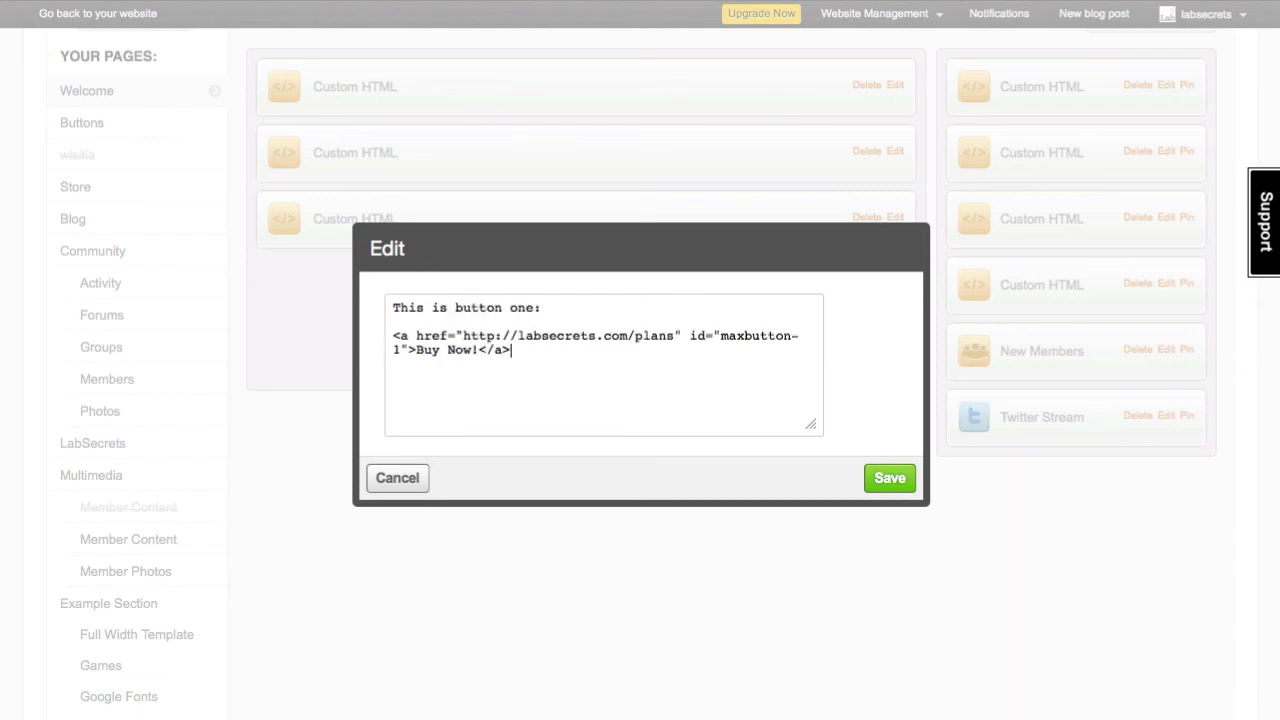
pyautogui.click(902, 484)
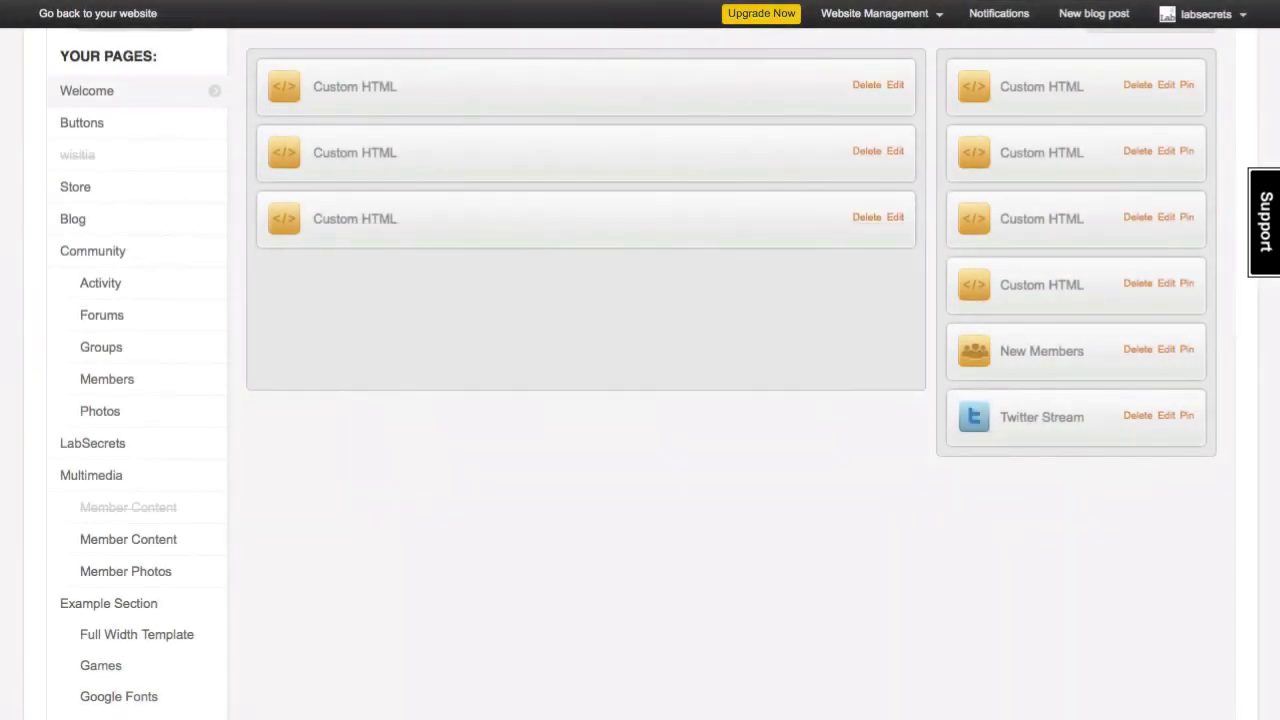